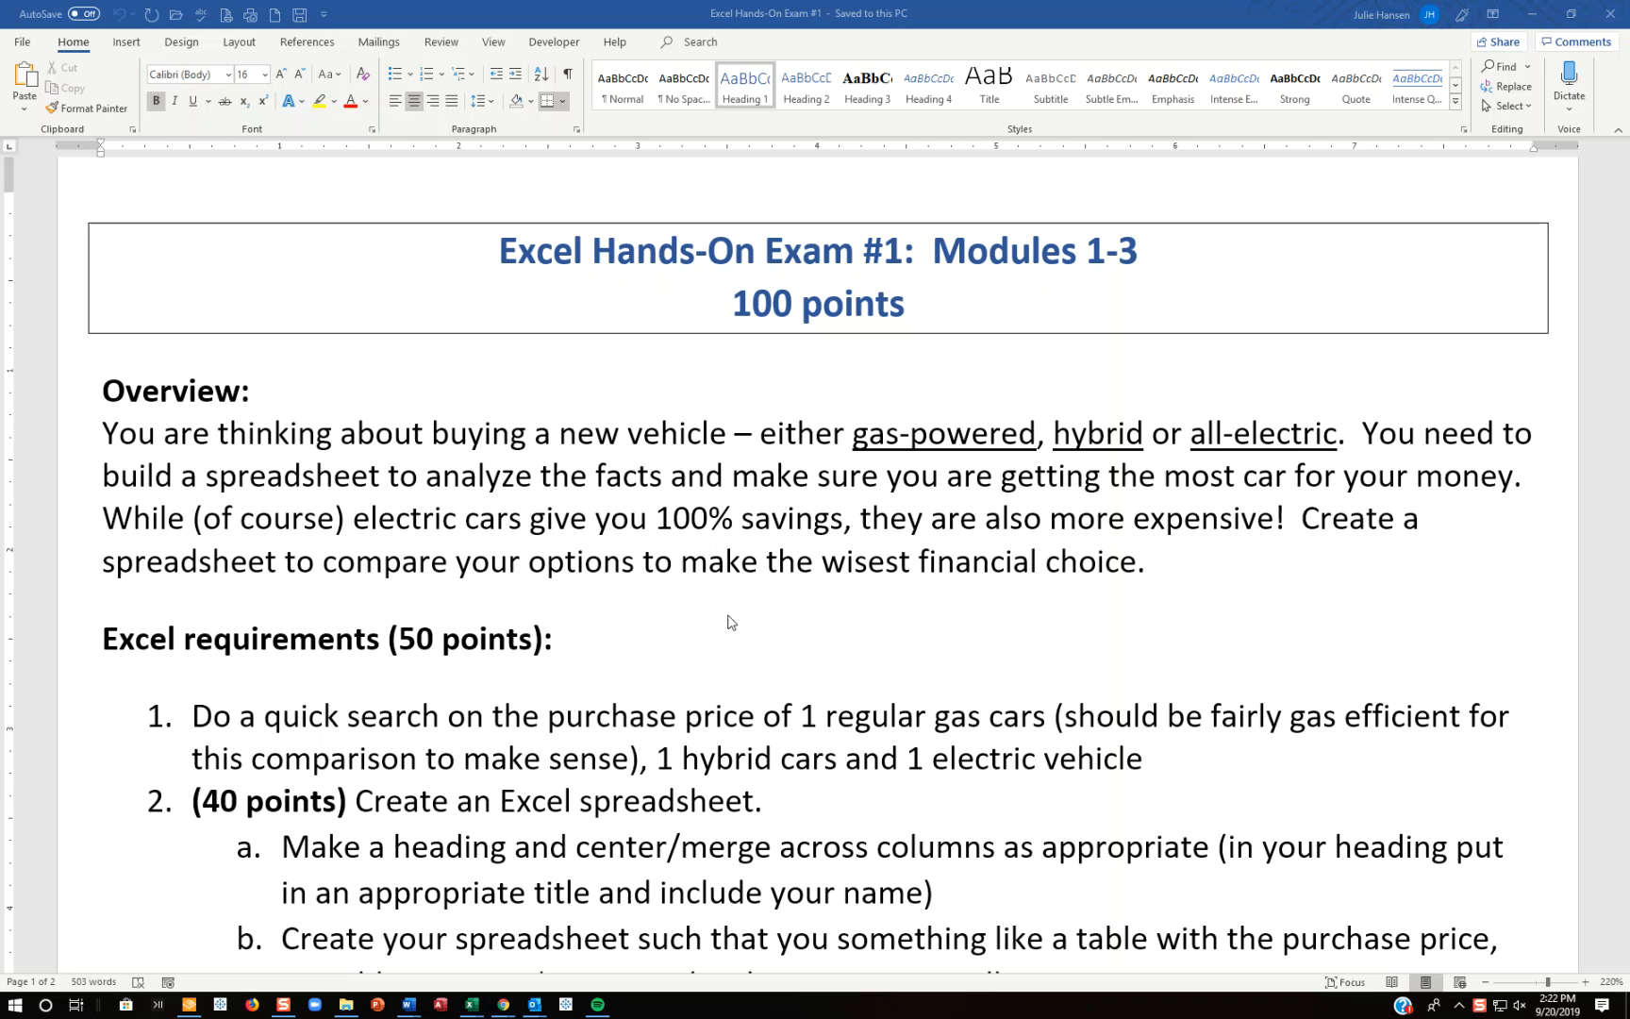
# Step: Read the exam instructions through the loan, mileage and gas price assumptions, and switch to the exam key workbook in Excel
pyautogui.scroll(-1, 563, 545)
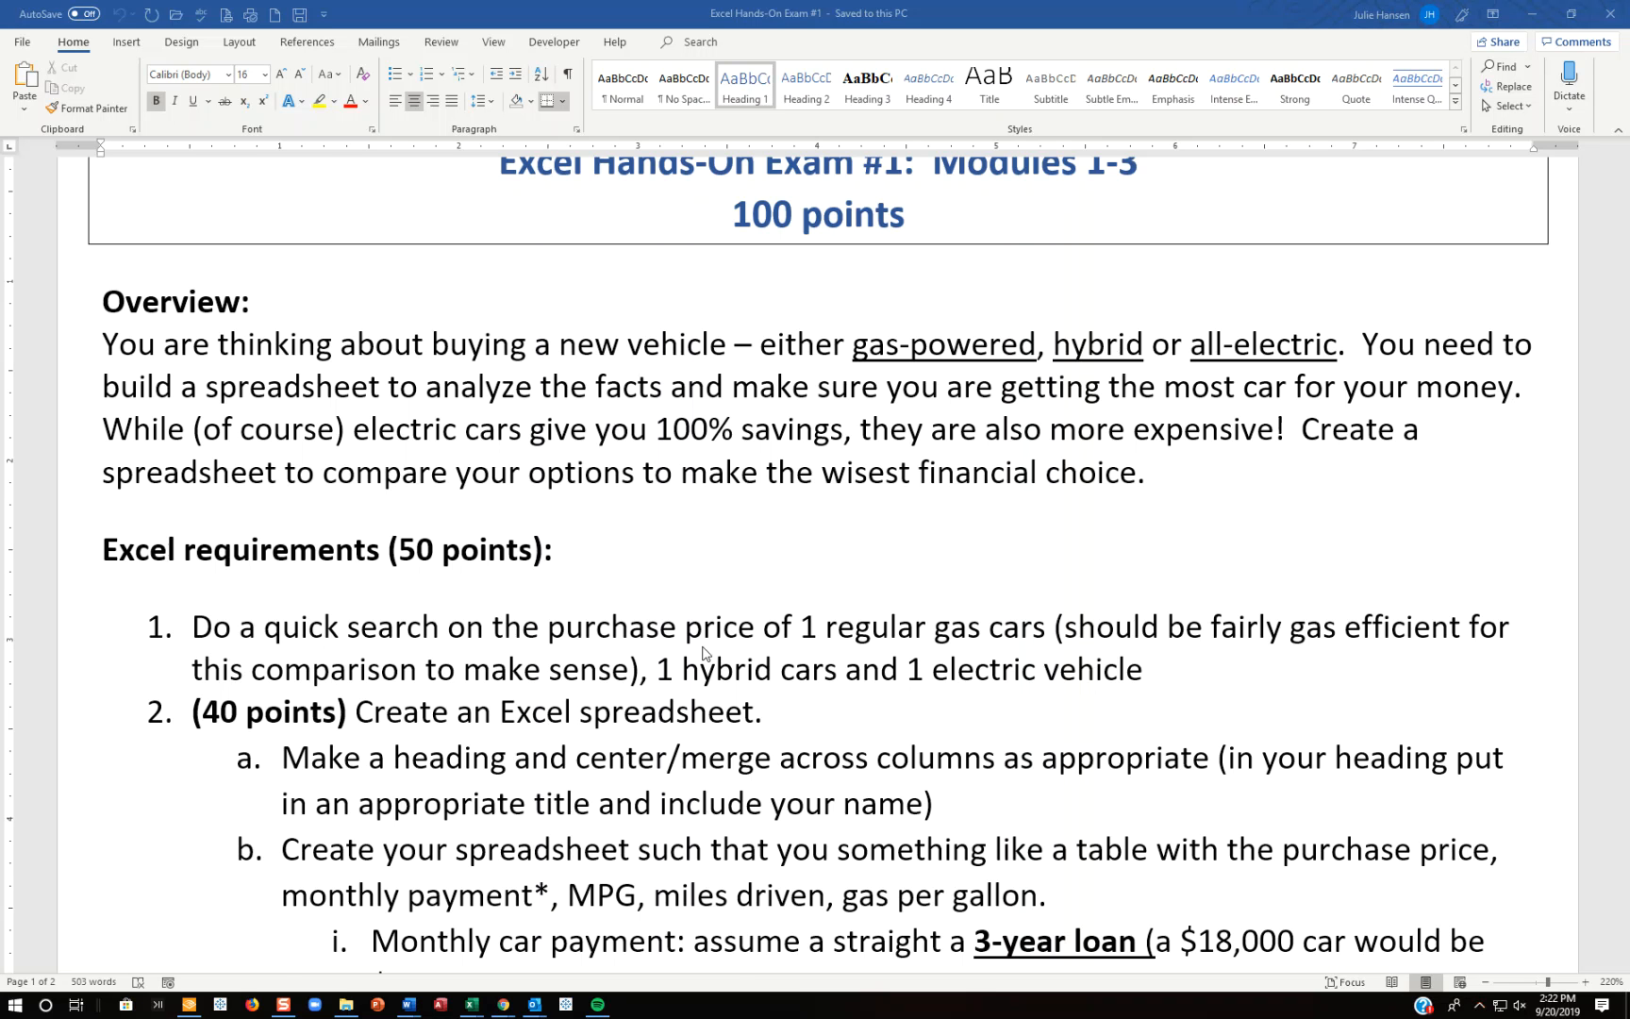
pyautogui.scroll(-4, 579, 462)
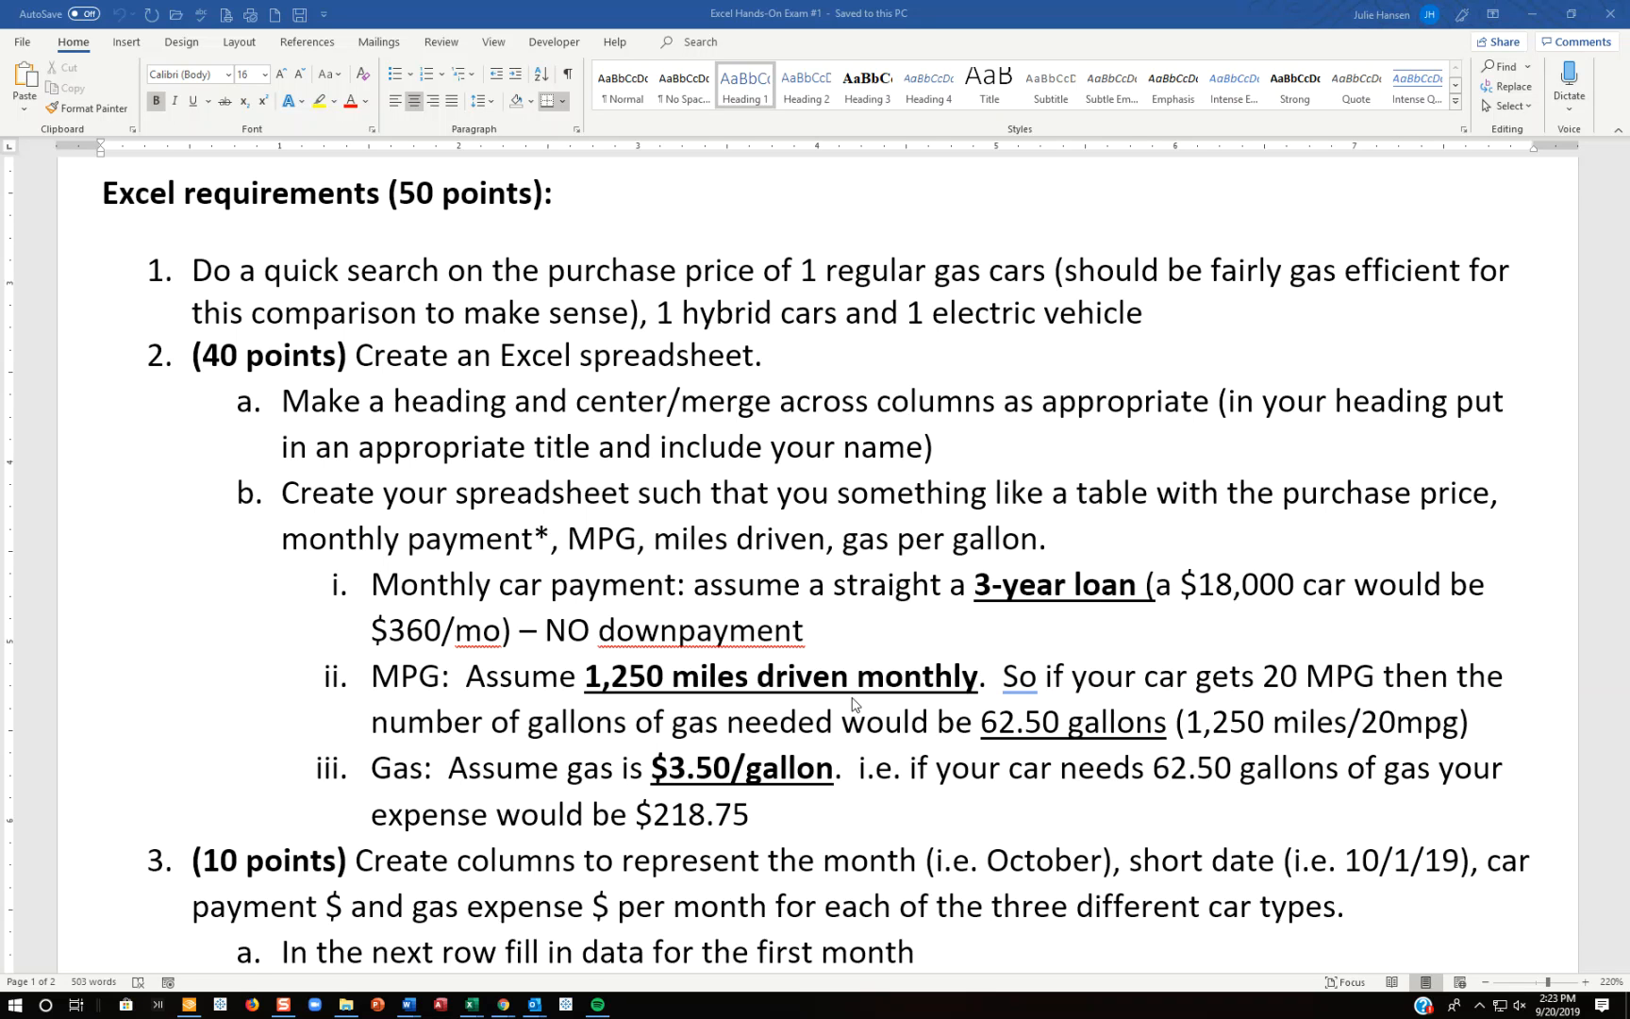
pyautogui.hotkey('alt', 'Tab')
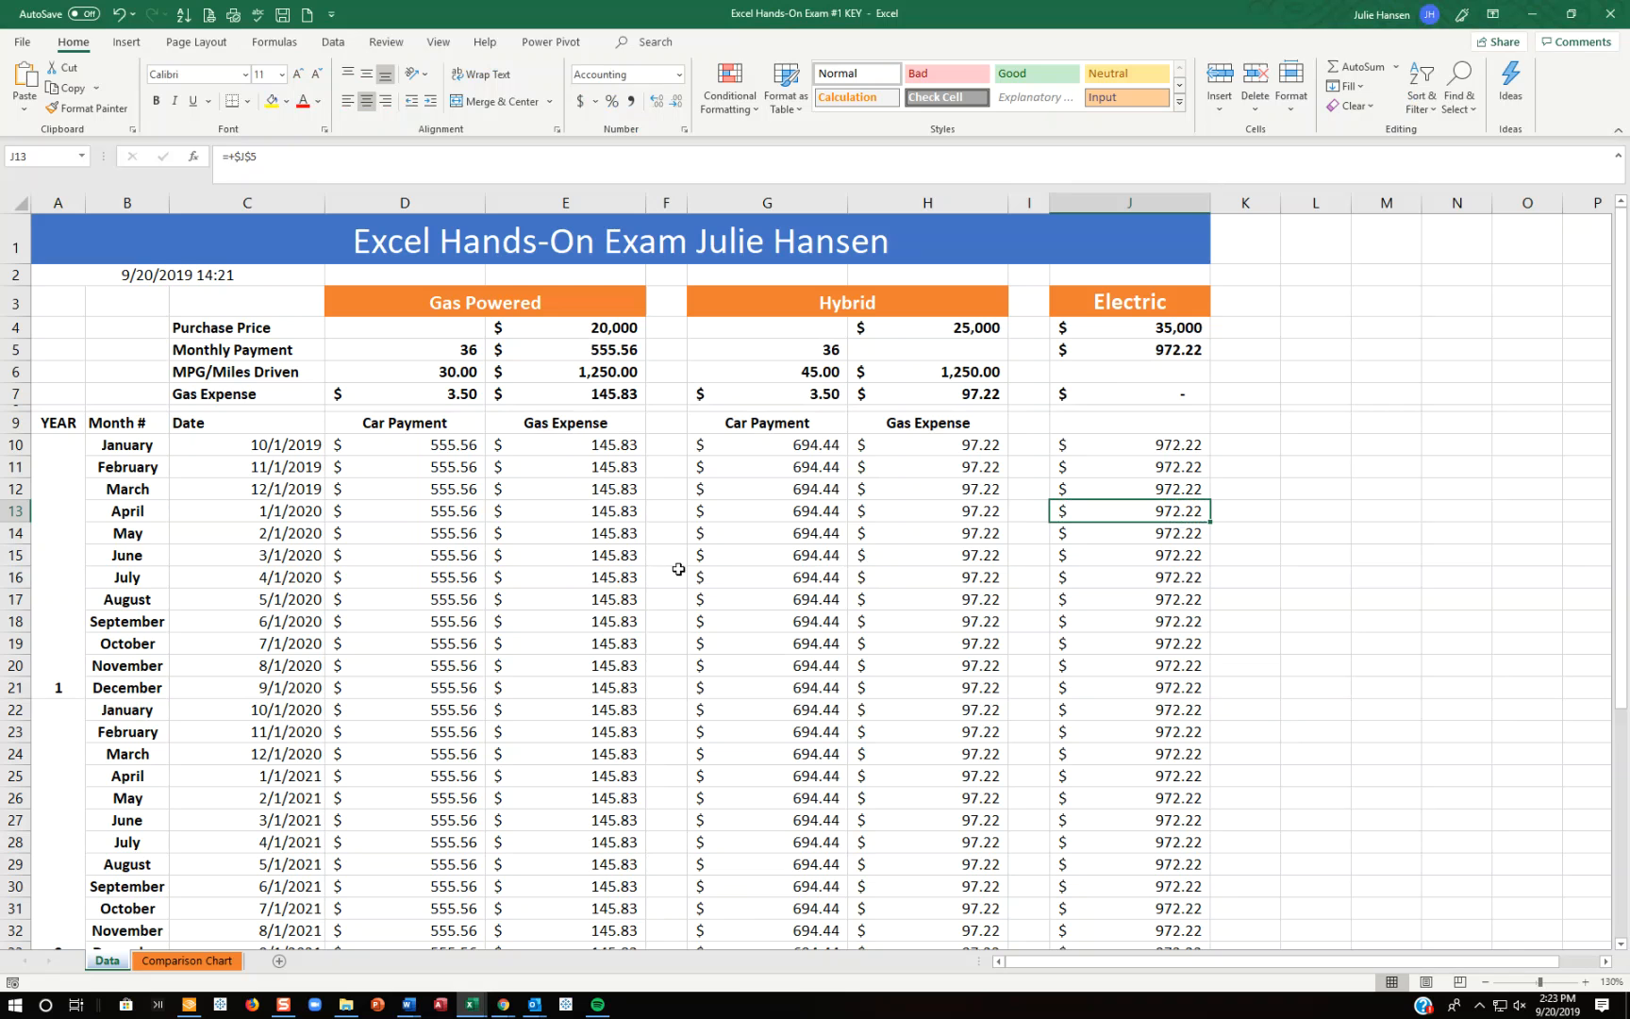
# Step: Examine the merged title, the current date and time formula, the Purchase Price label and the Gas Powered heading
pyautogui.click(141, 249)
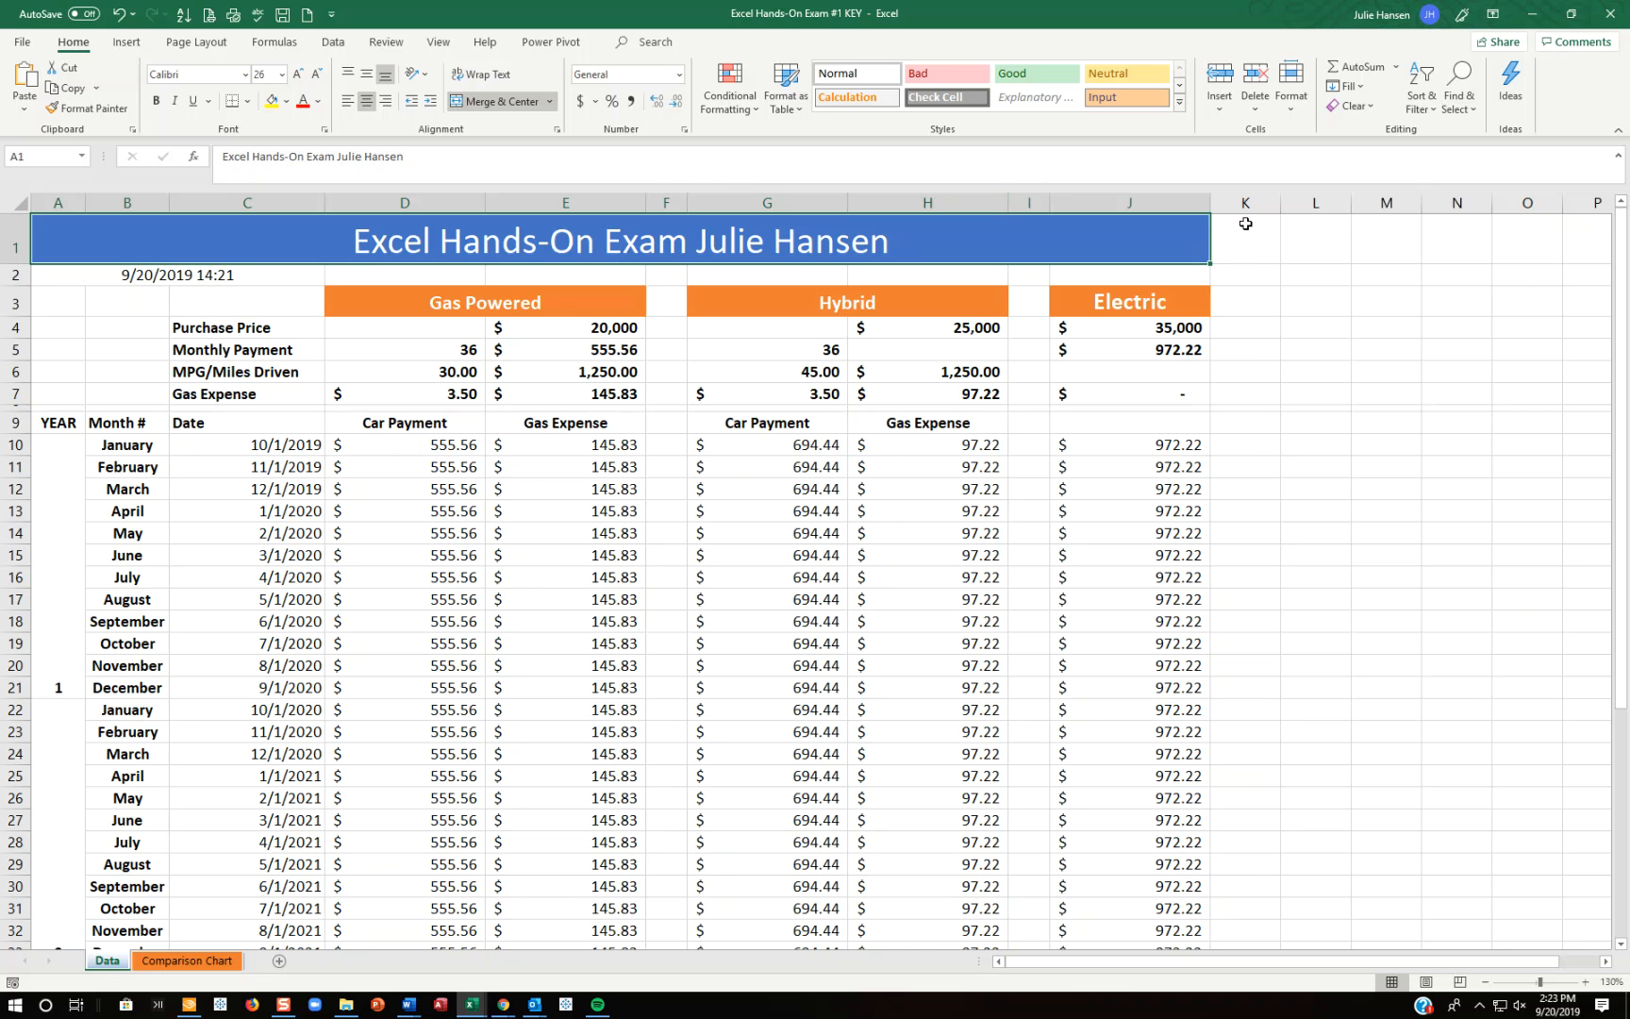
pyautogui.click(226, 270)
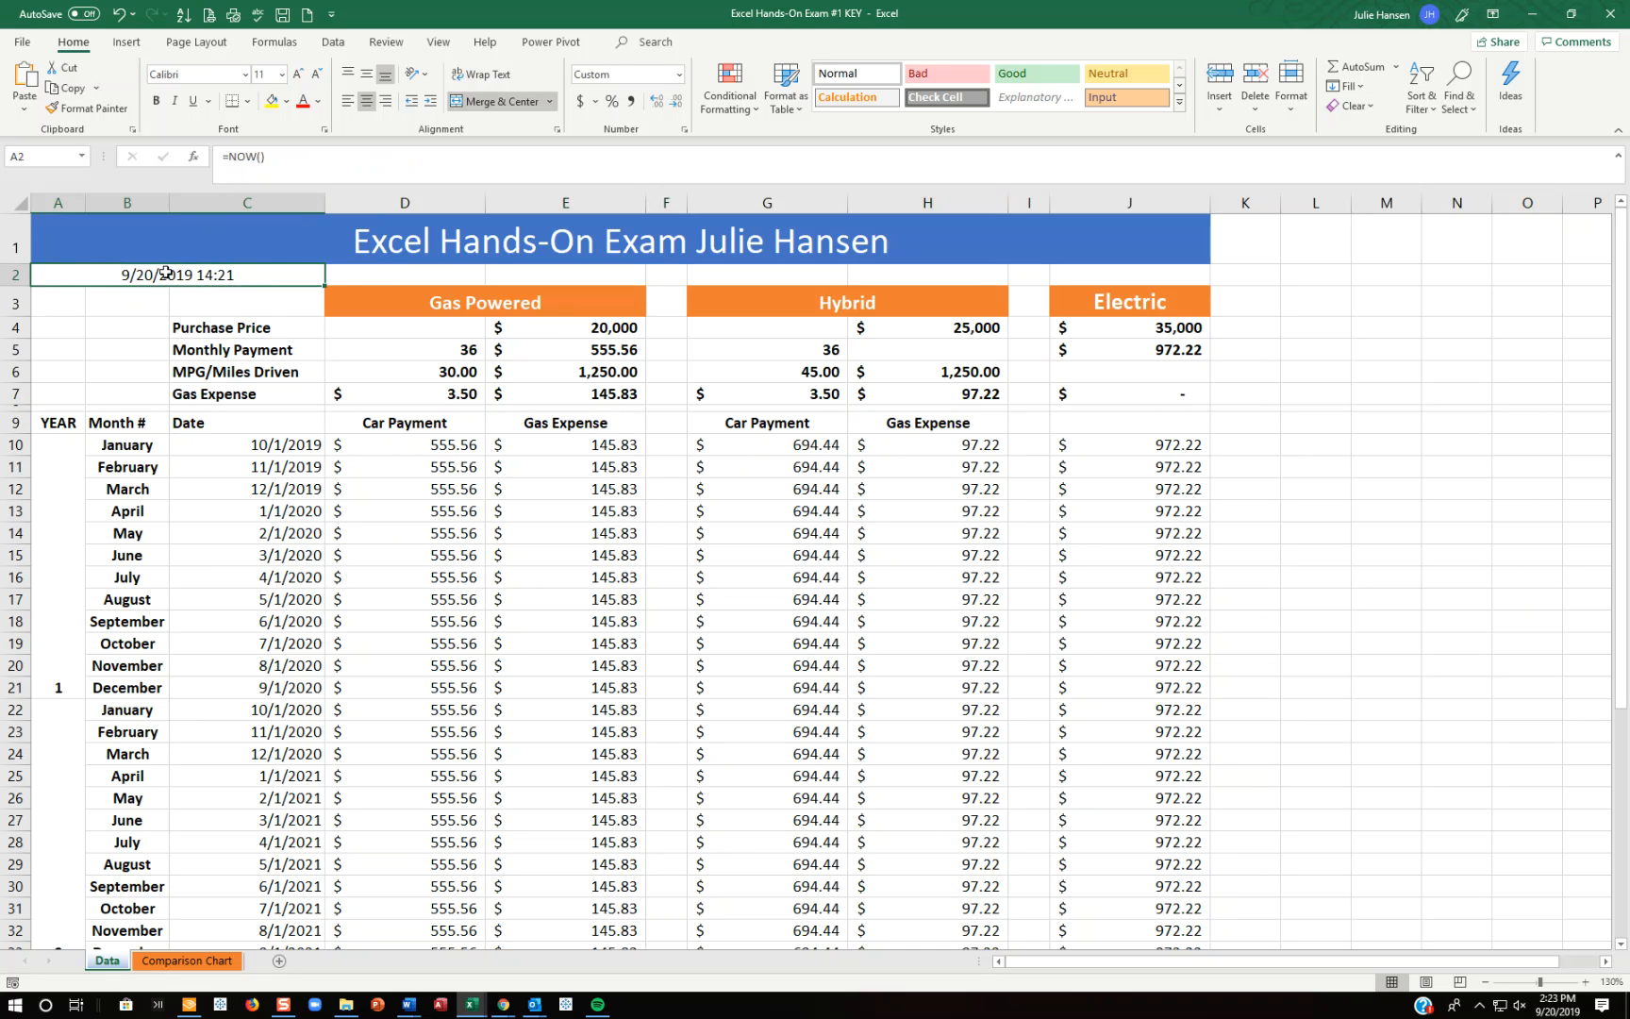
pyautogui.click(196, 305)
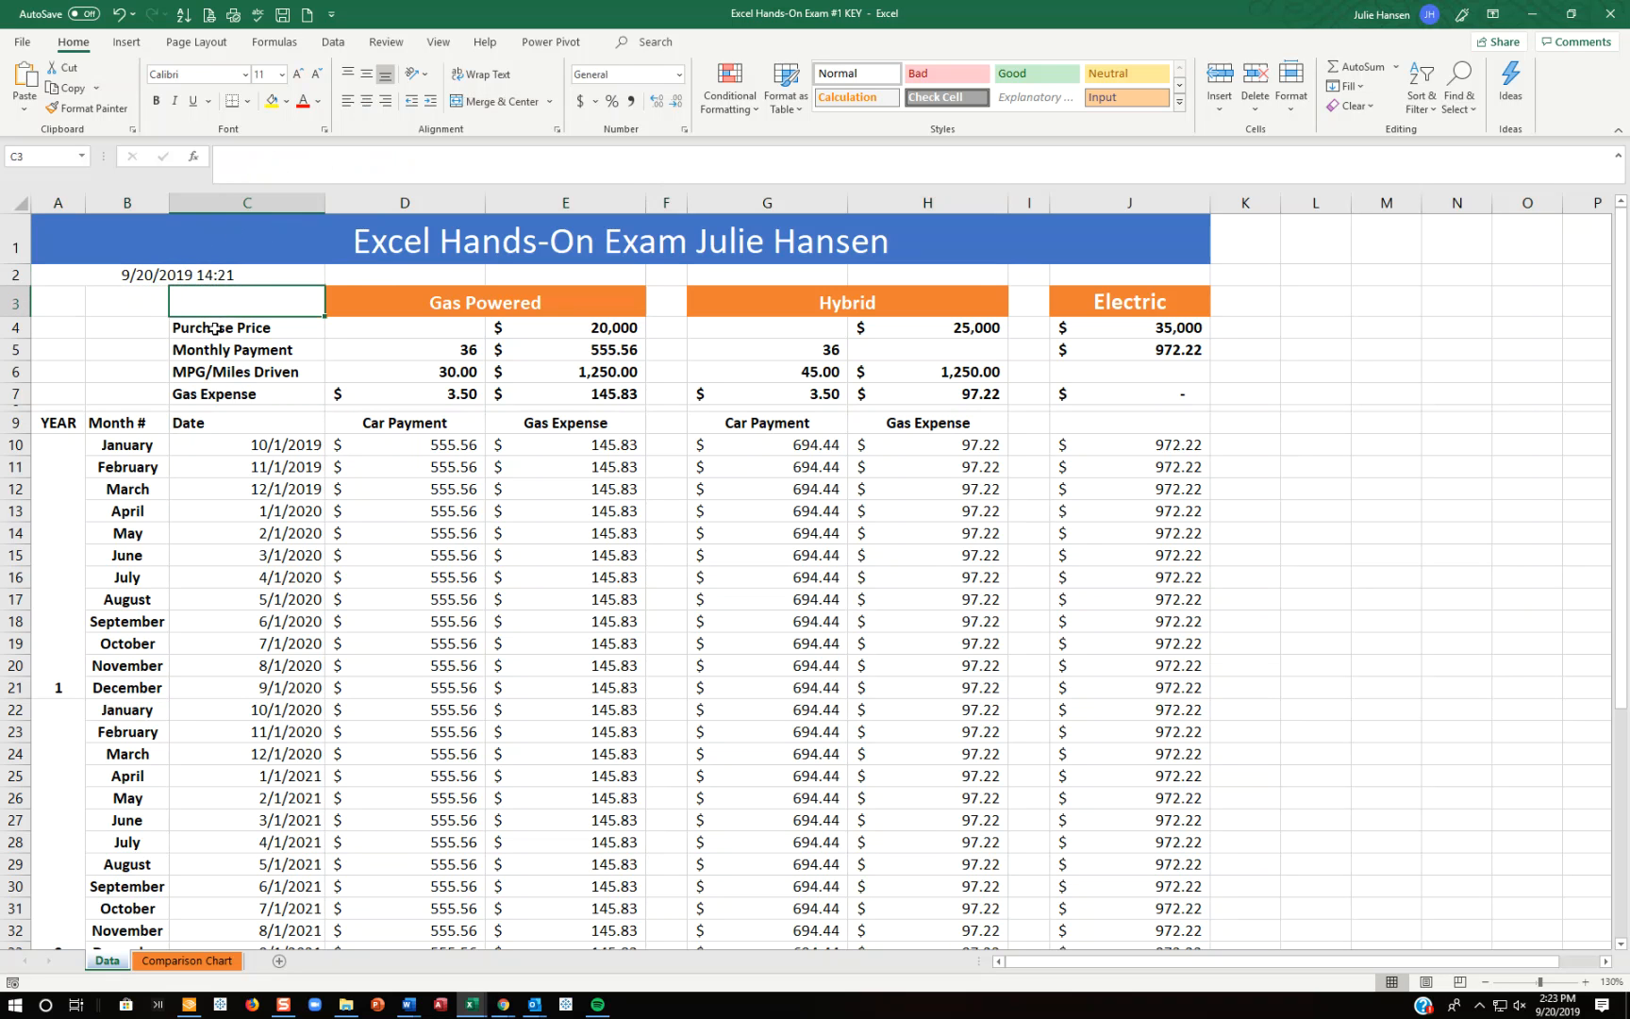
pyautogui.click(219, 332)
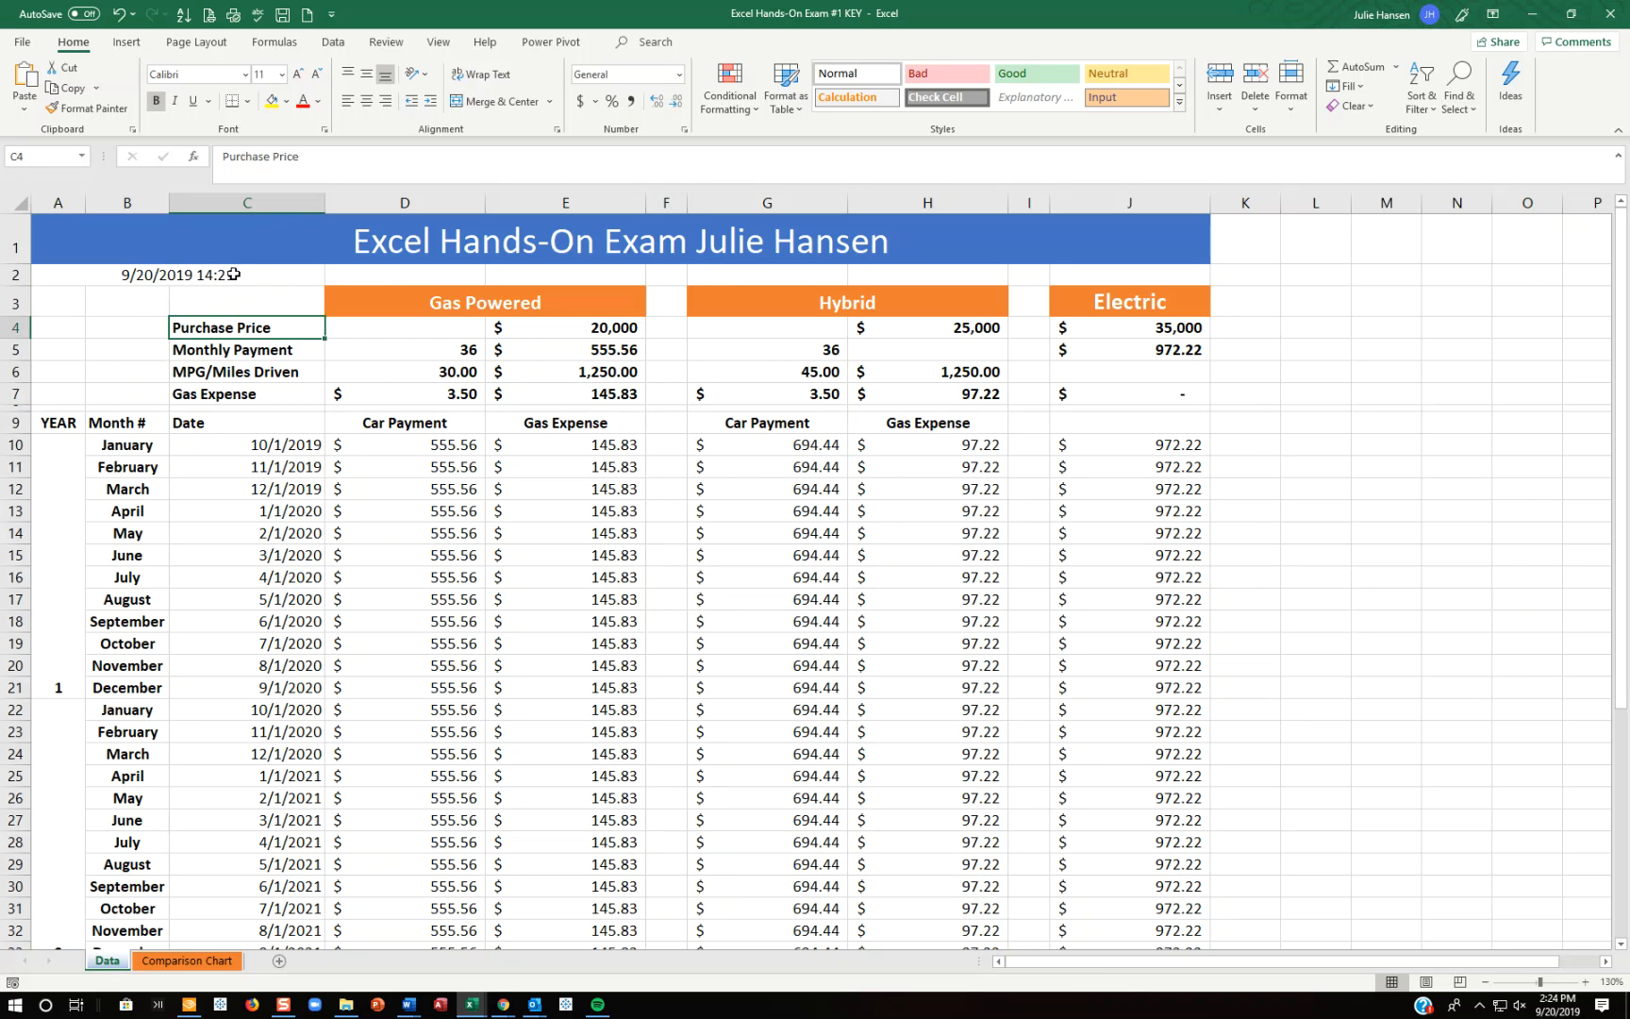
pyautogui.click(242, 278)
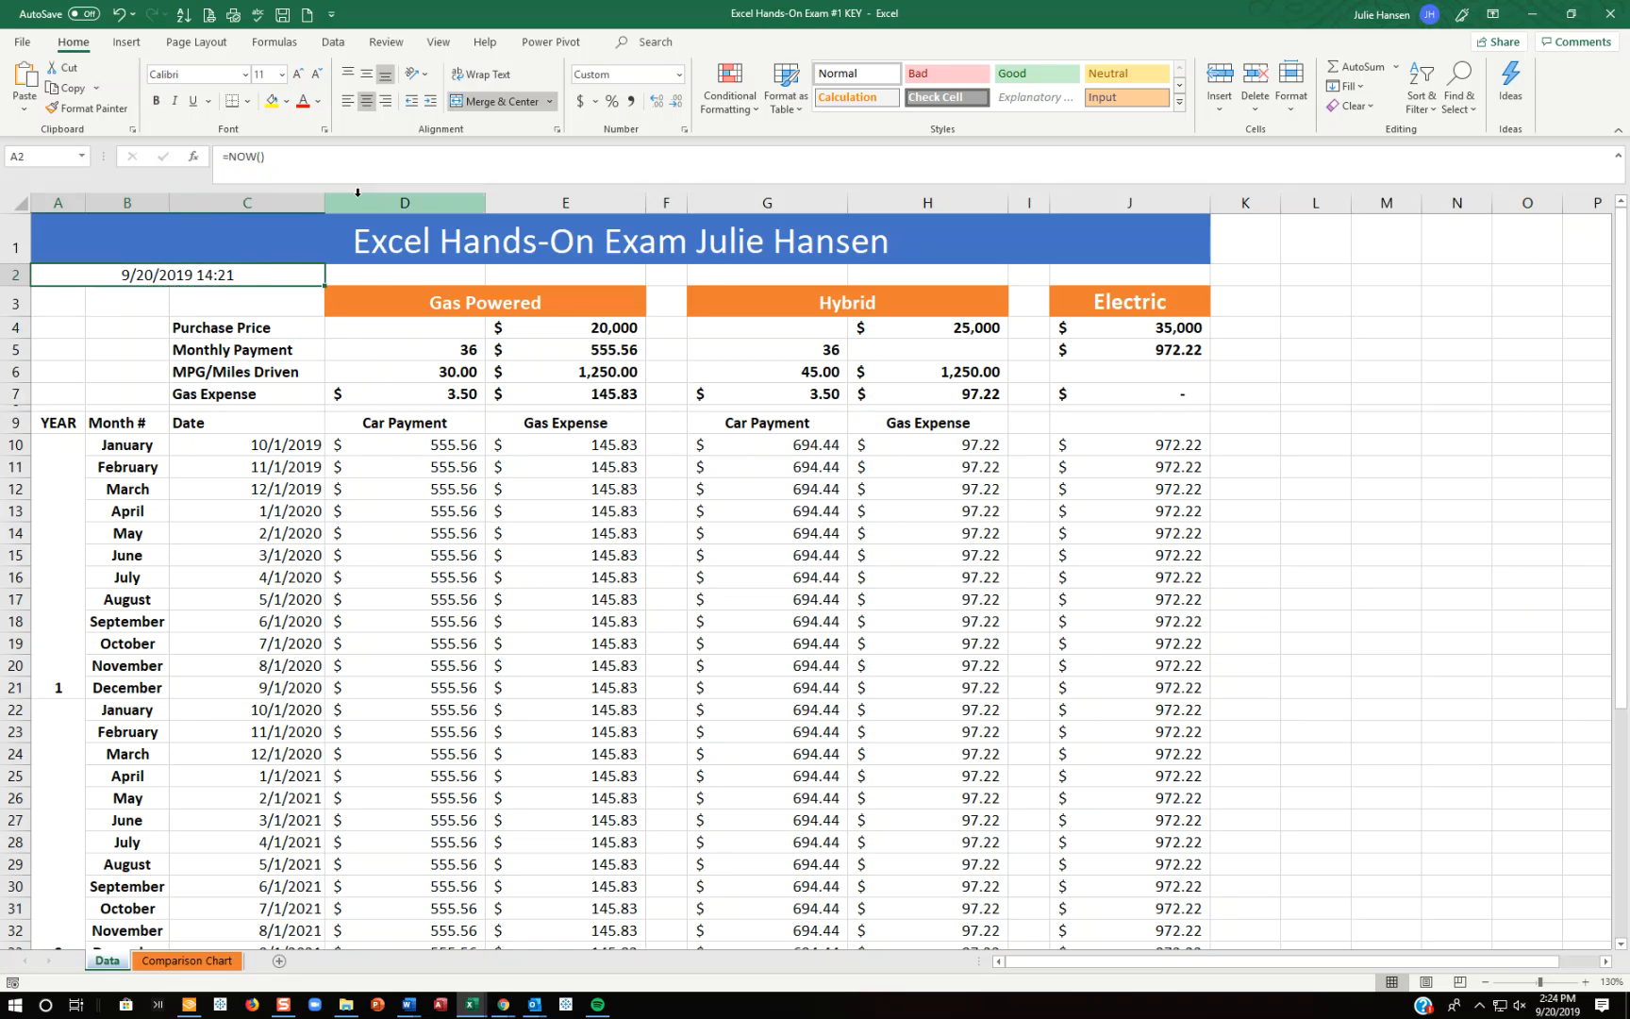
pyautogui.click(466, 300)
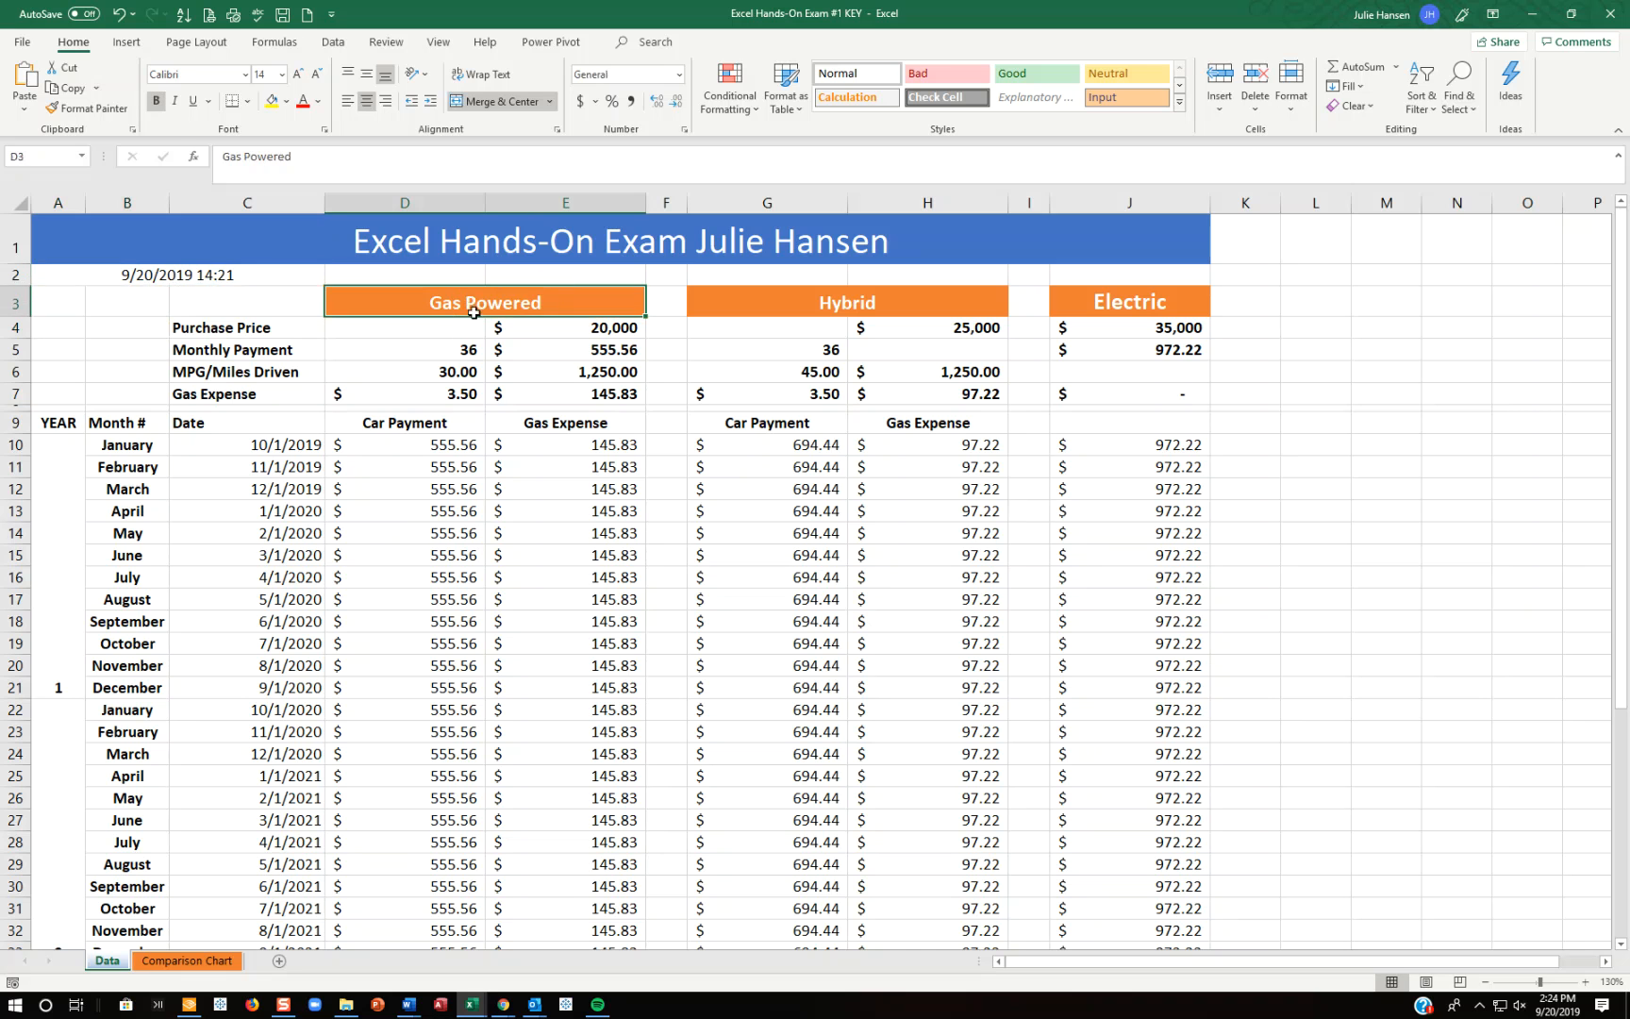
# Step: Examine the Gas Powered purchase price, loan months, monthly payment, MPG, miles driven and gas expense cells with their formulas
pyautogui.click(591, 331)
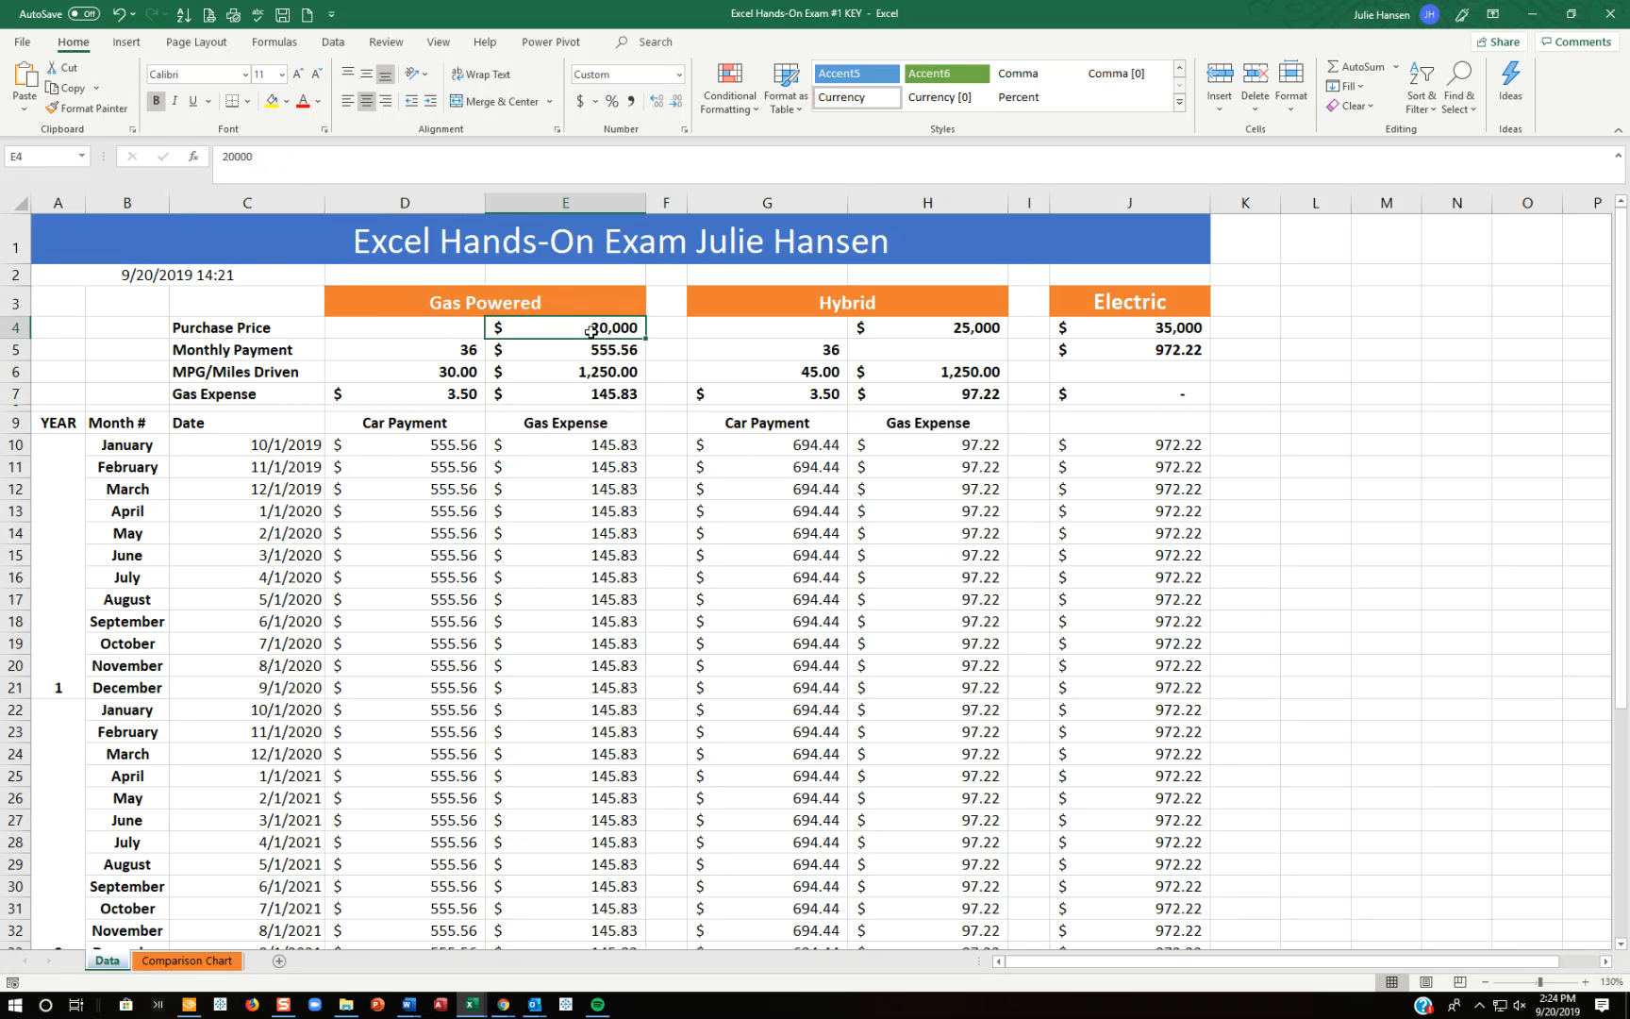
pyautogui.click(423, 355)
pyautogui.click(561, 350)
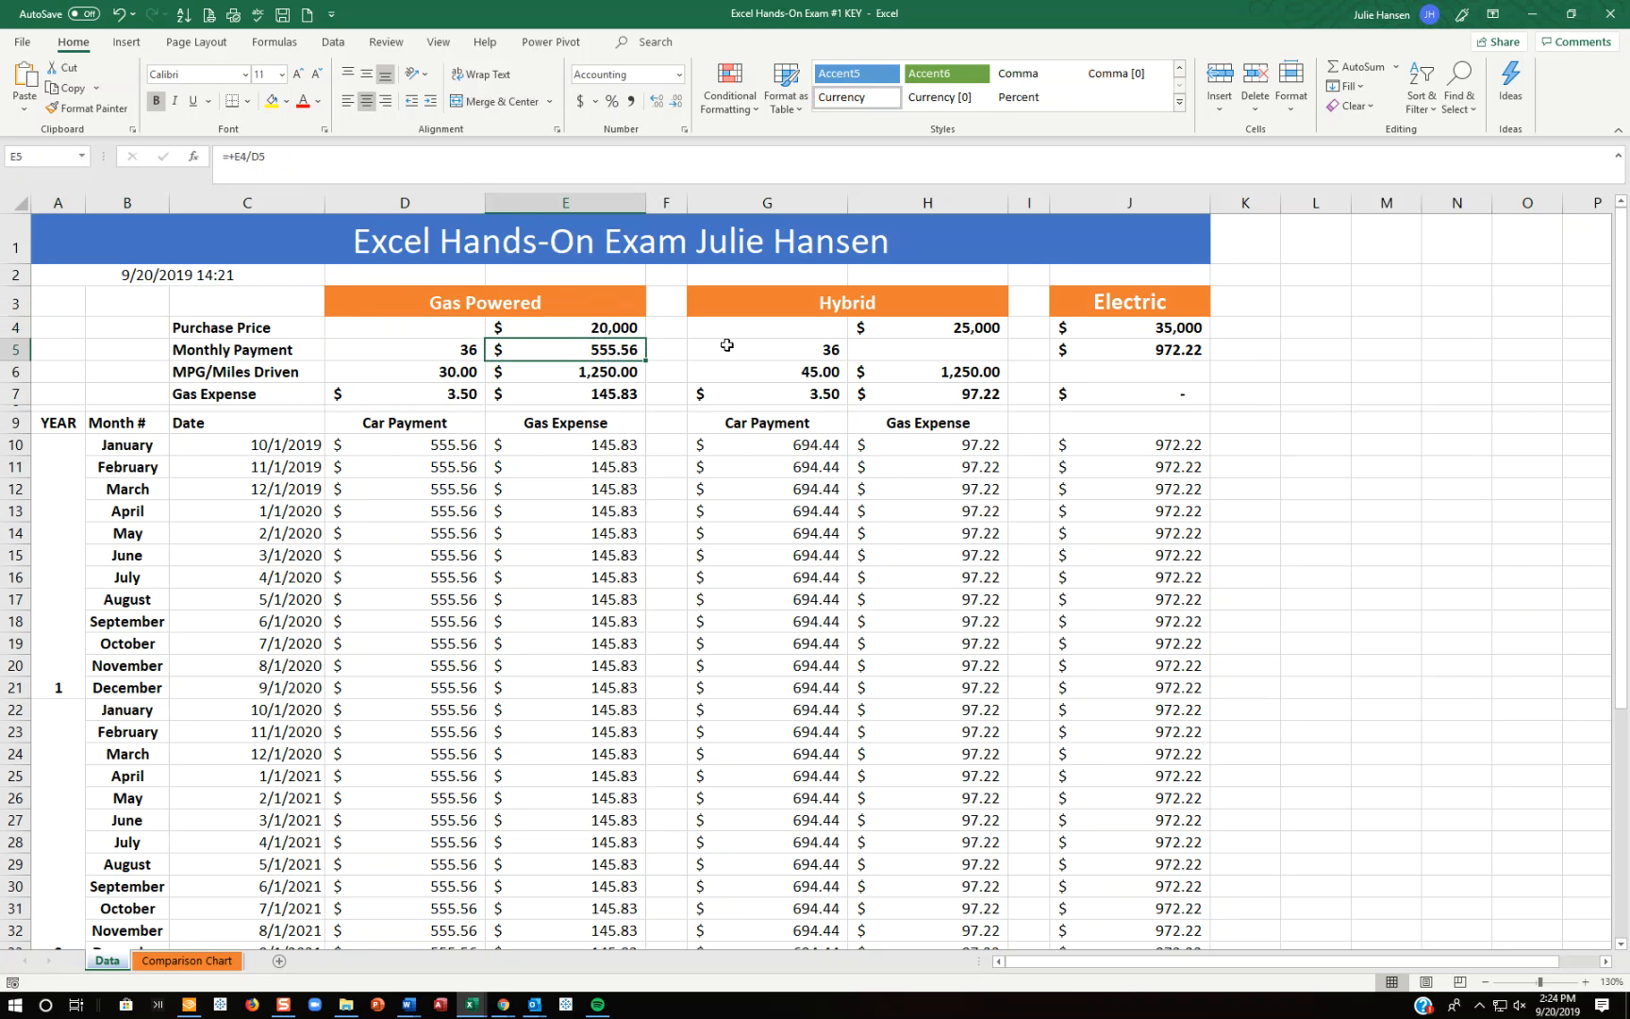
pyautogui.click(436, 377)
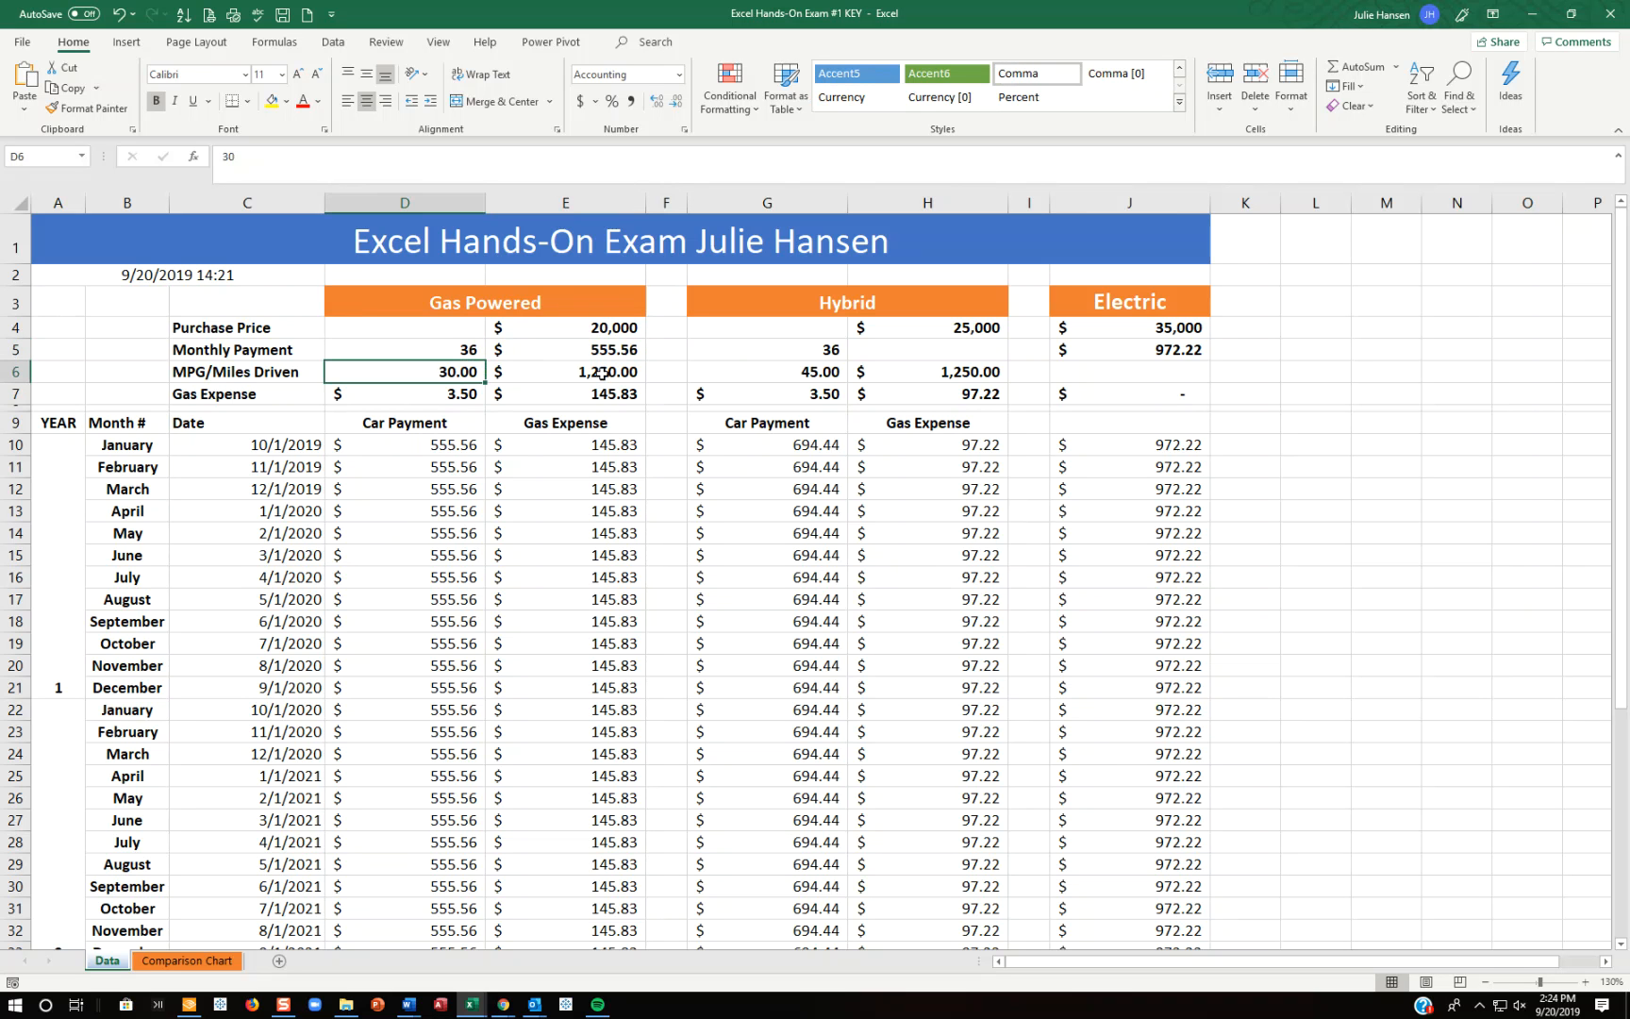
pyautogui.click(601, 373)
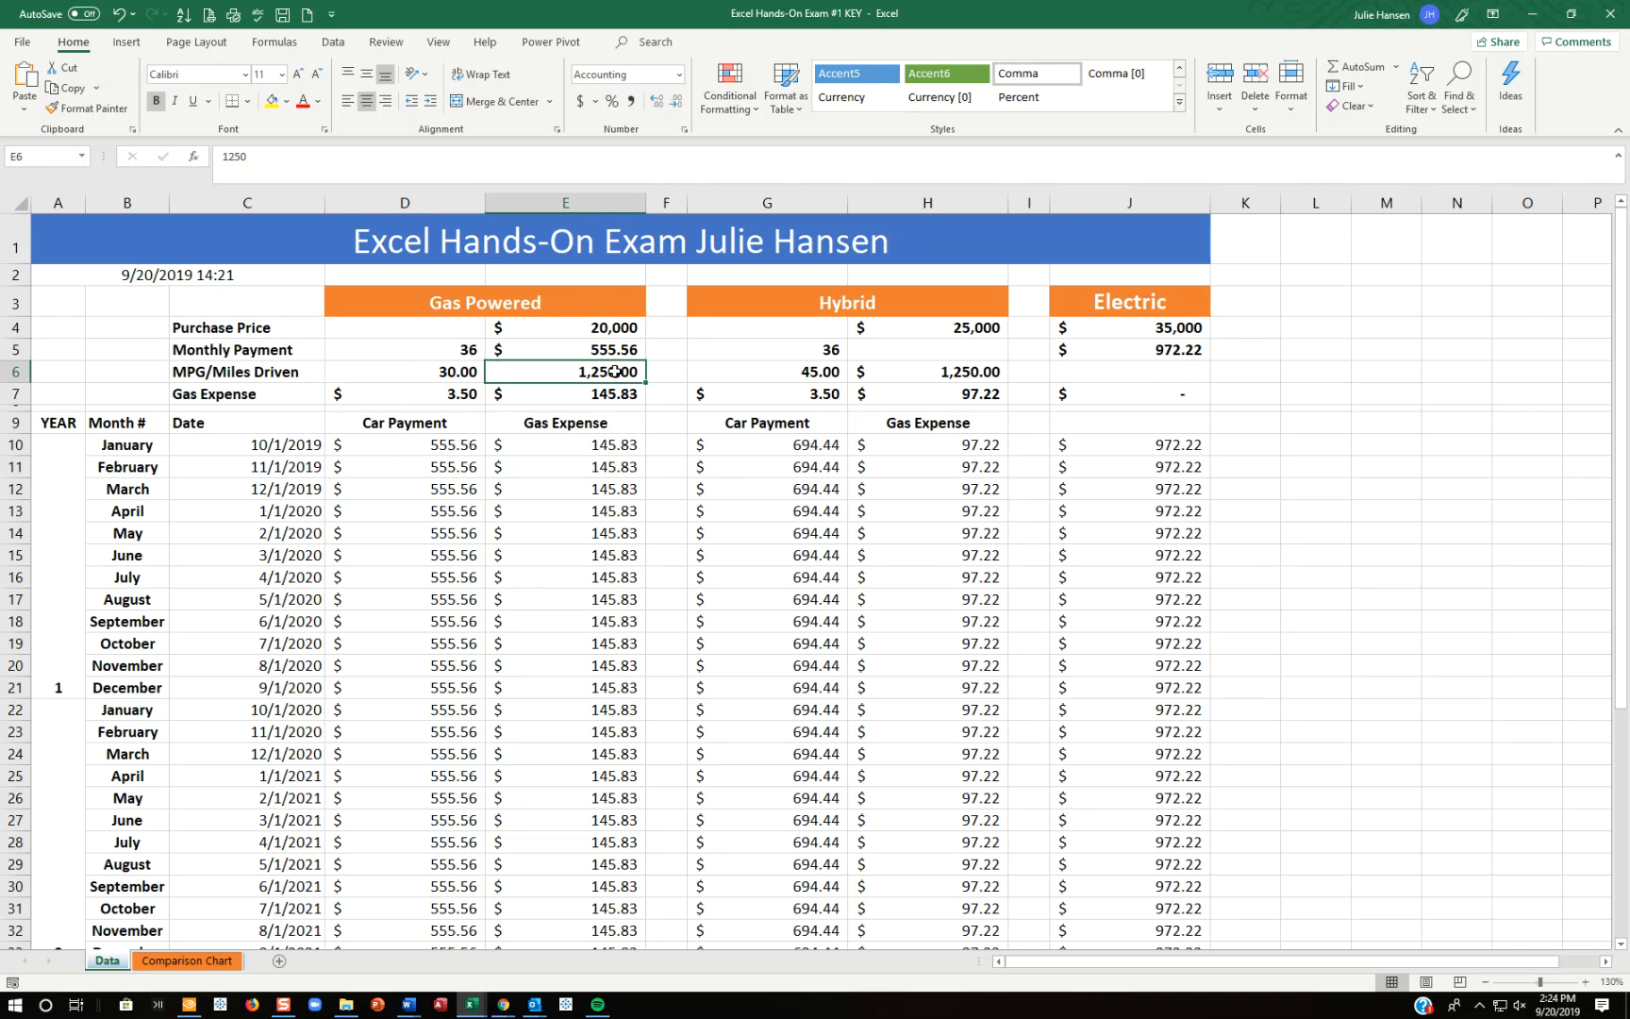
pyautogui.click(454, 389)
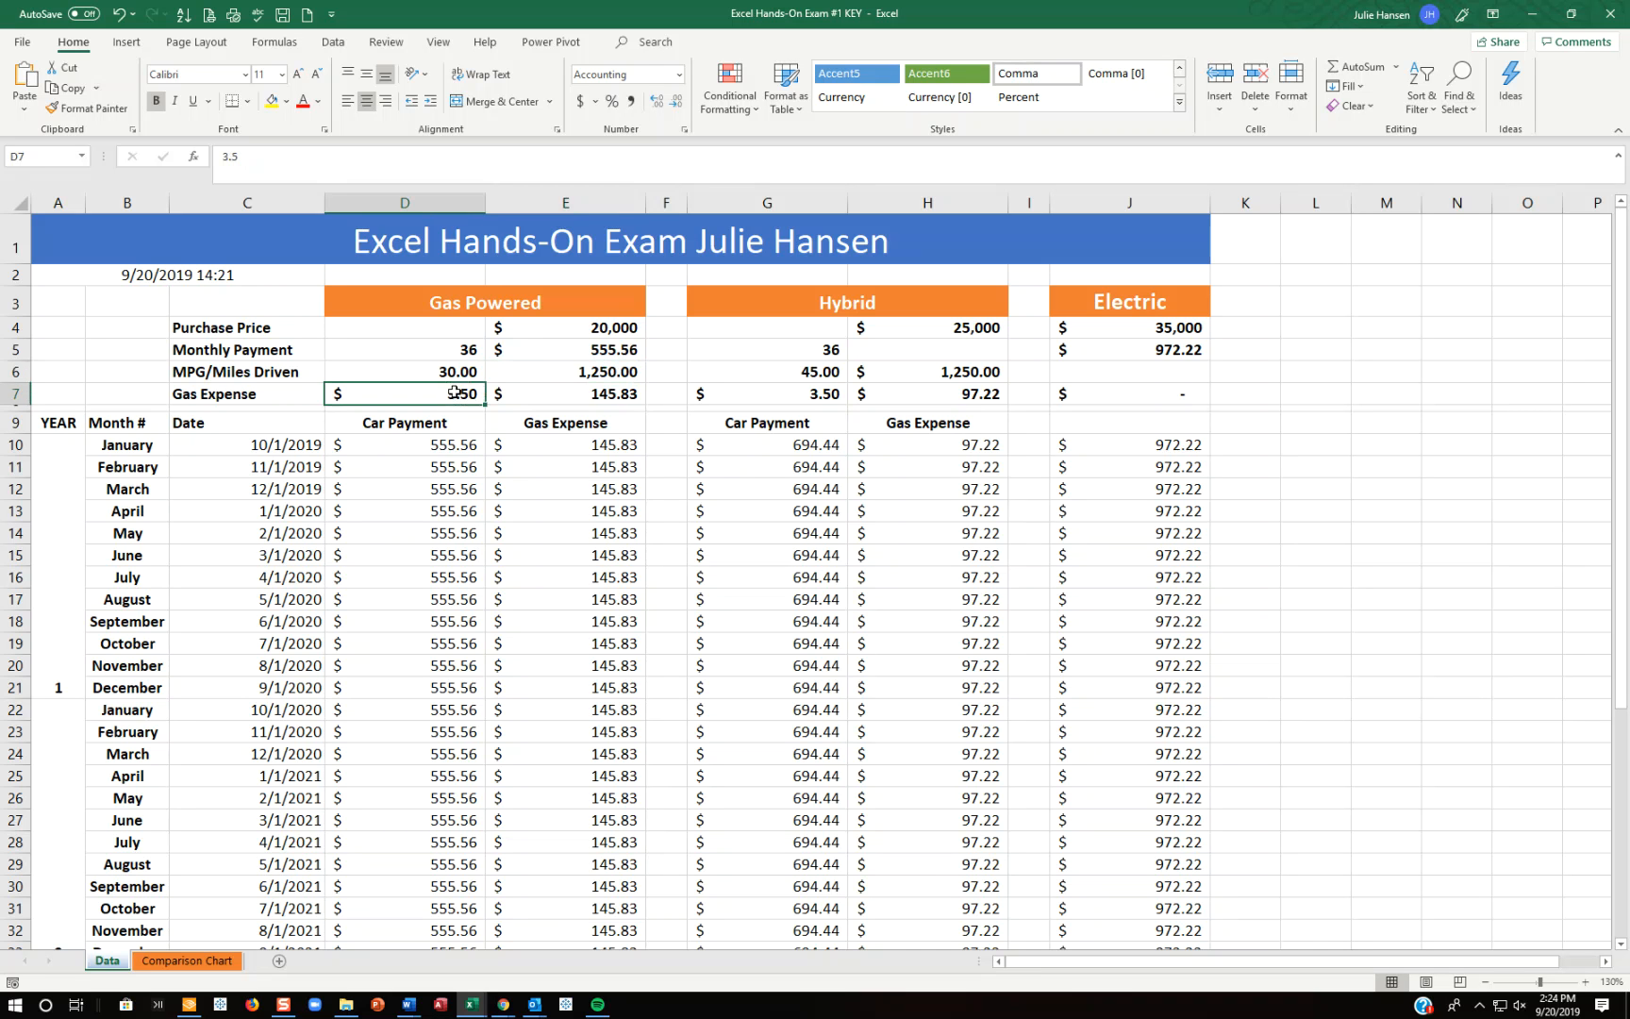
pyautogui.click(606, 396)
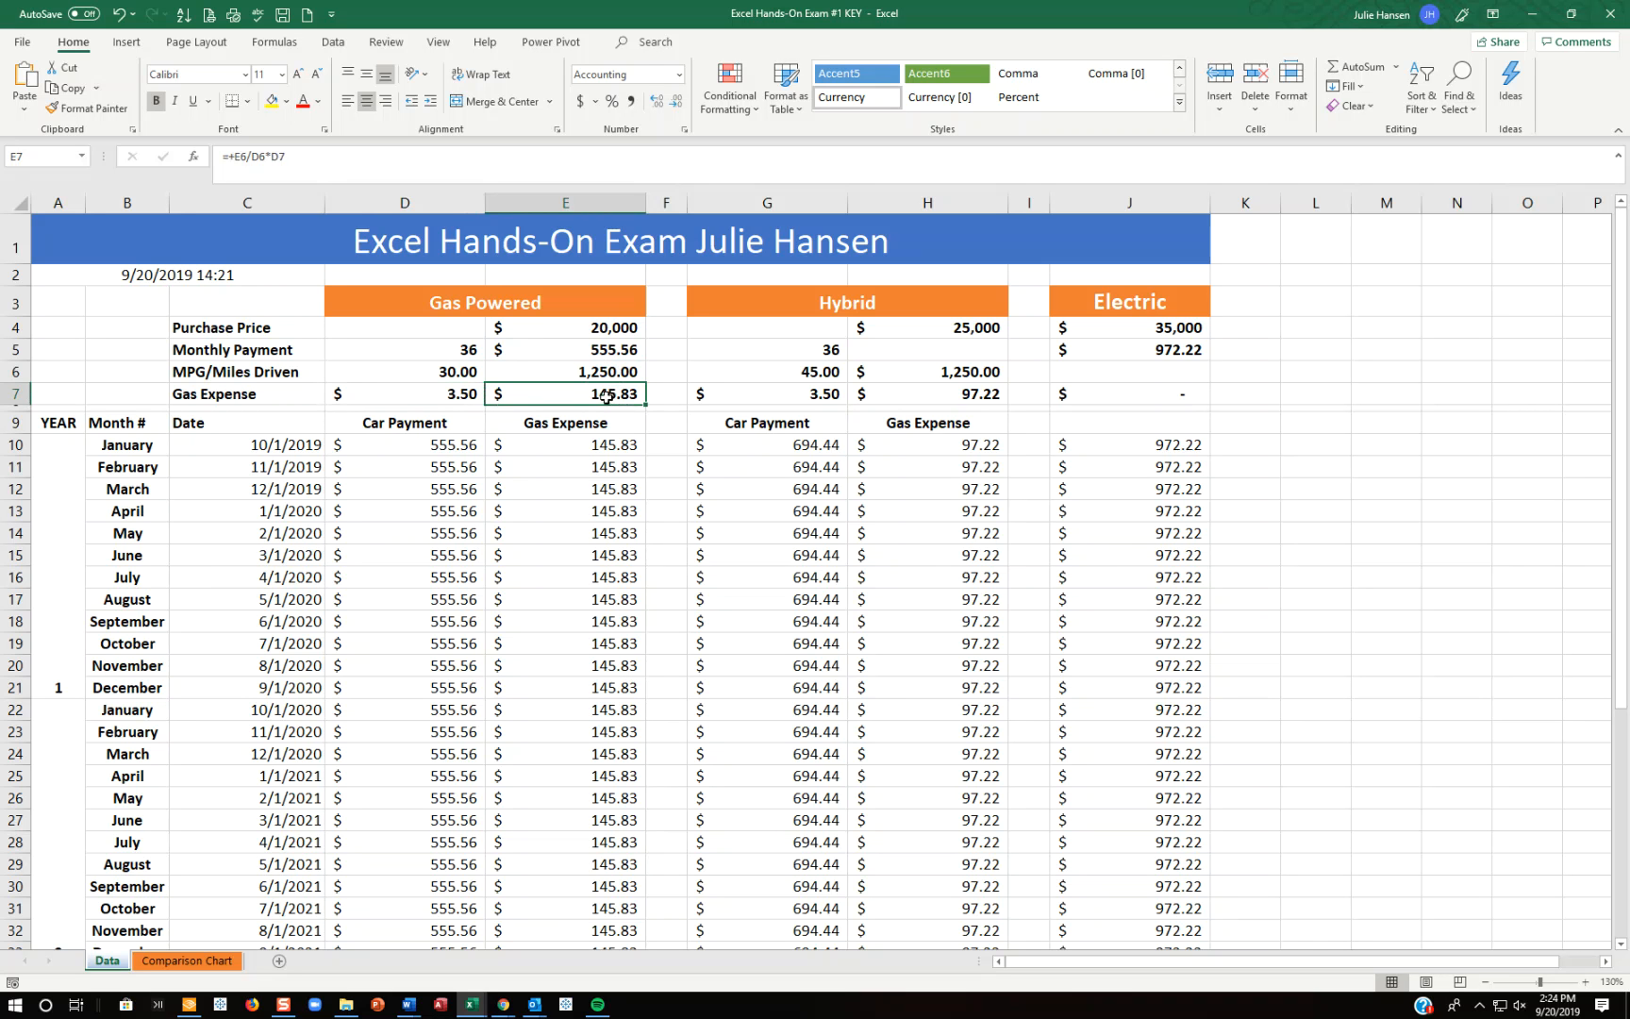
pyautogui.click(618, 368)
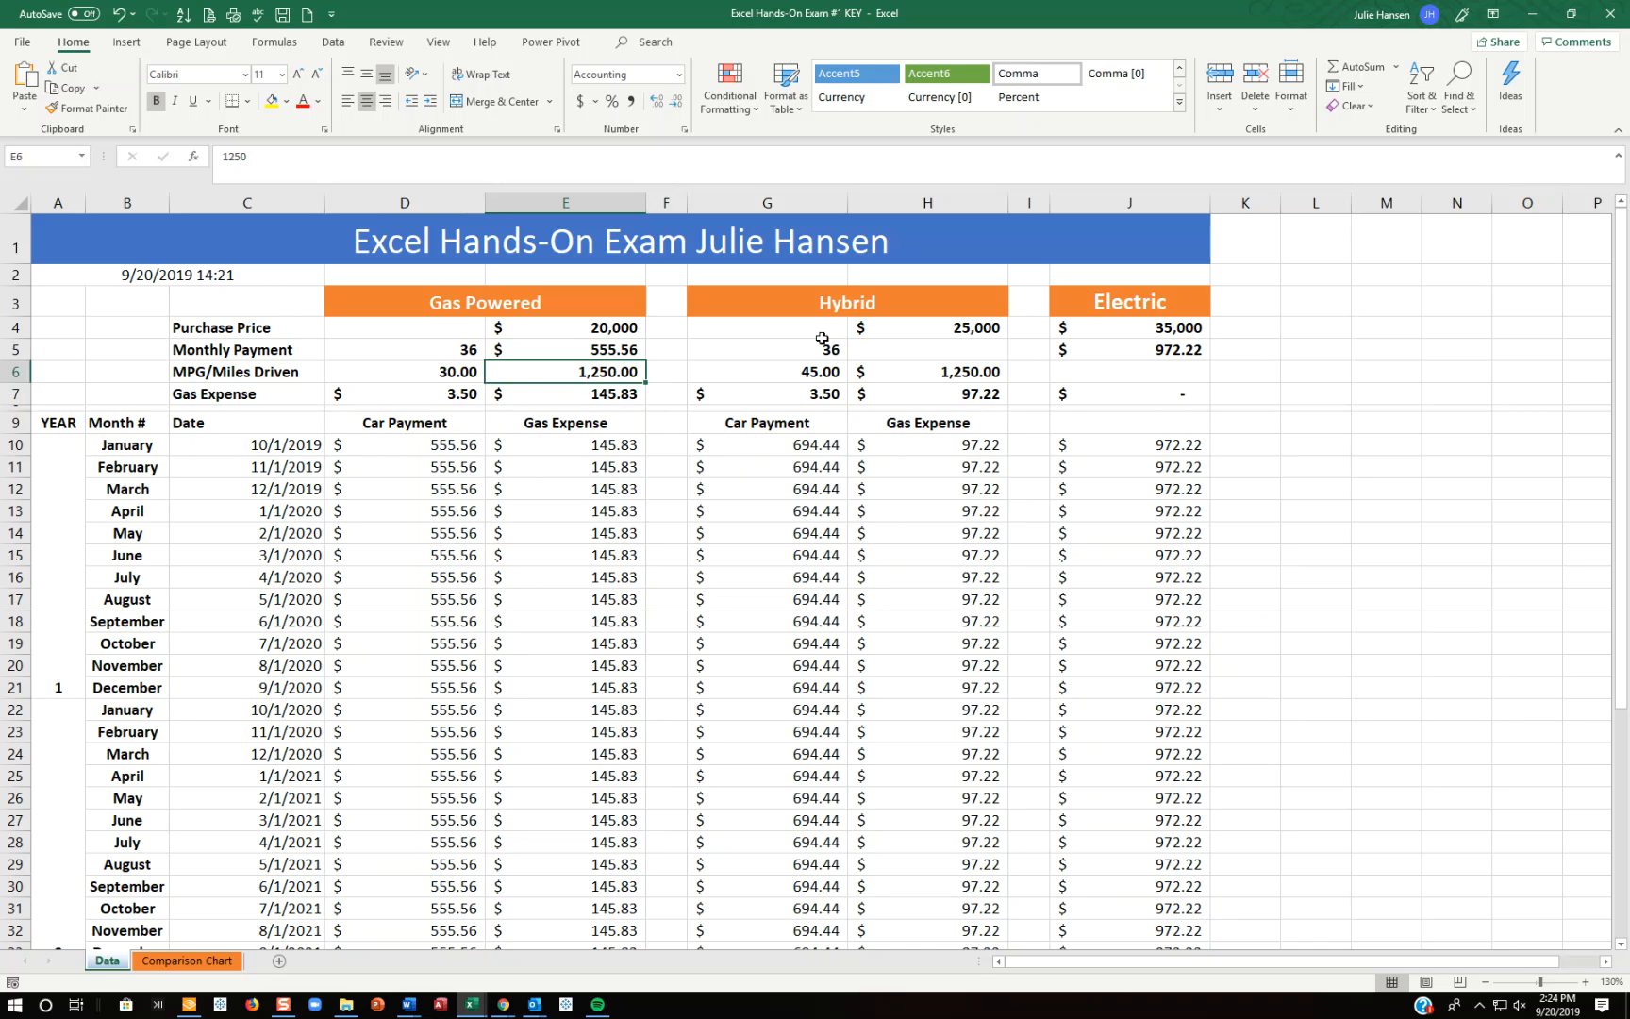
pyautogui.press('Left')
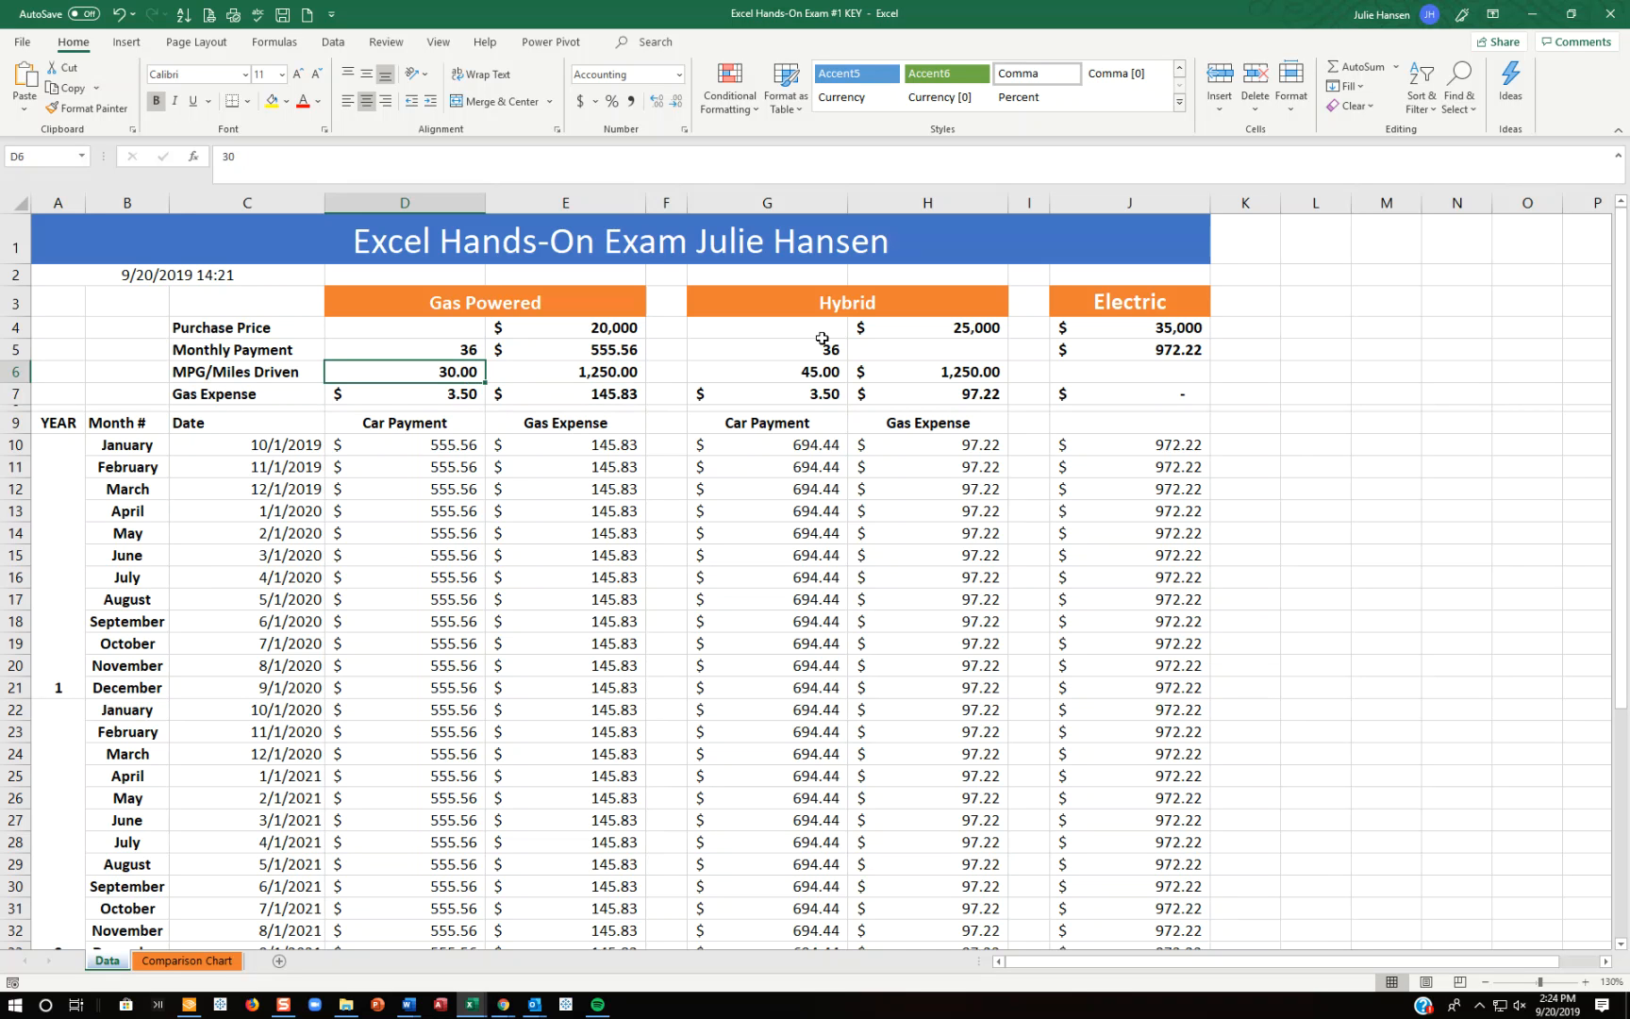
pyautogui.press('Right')
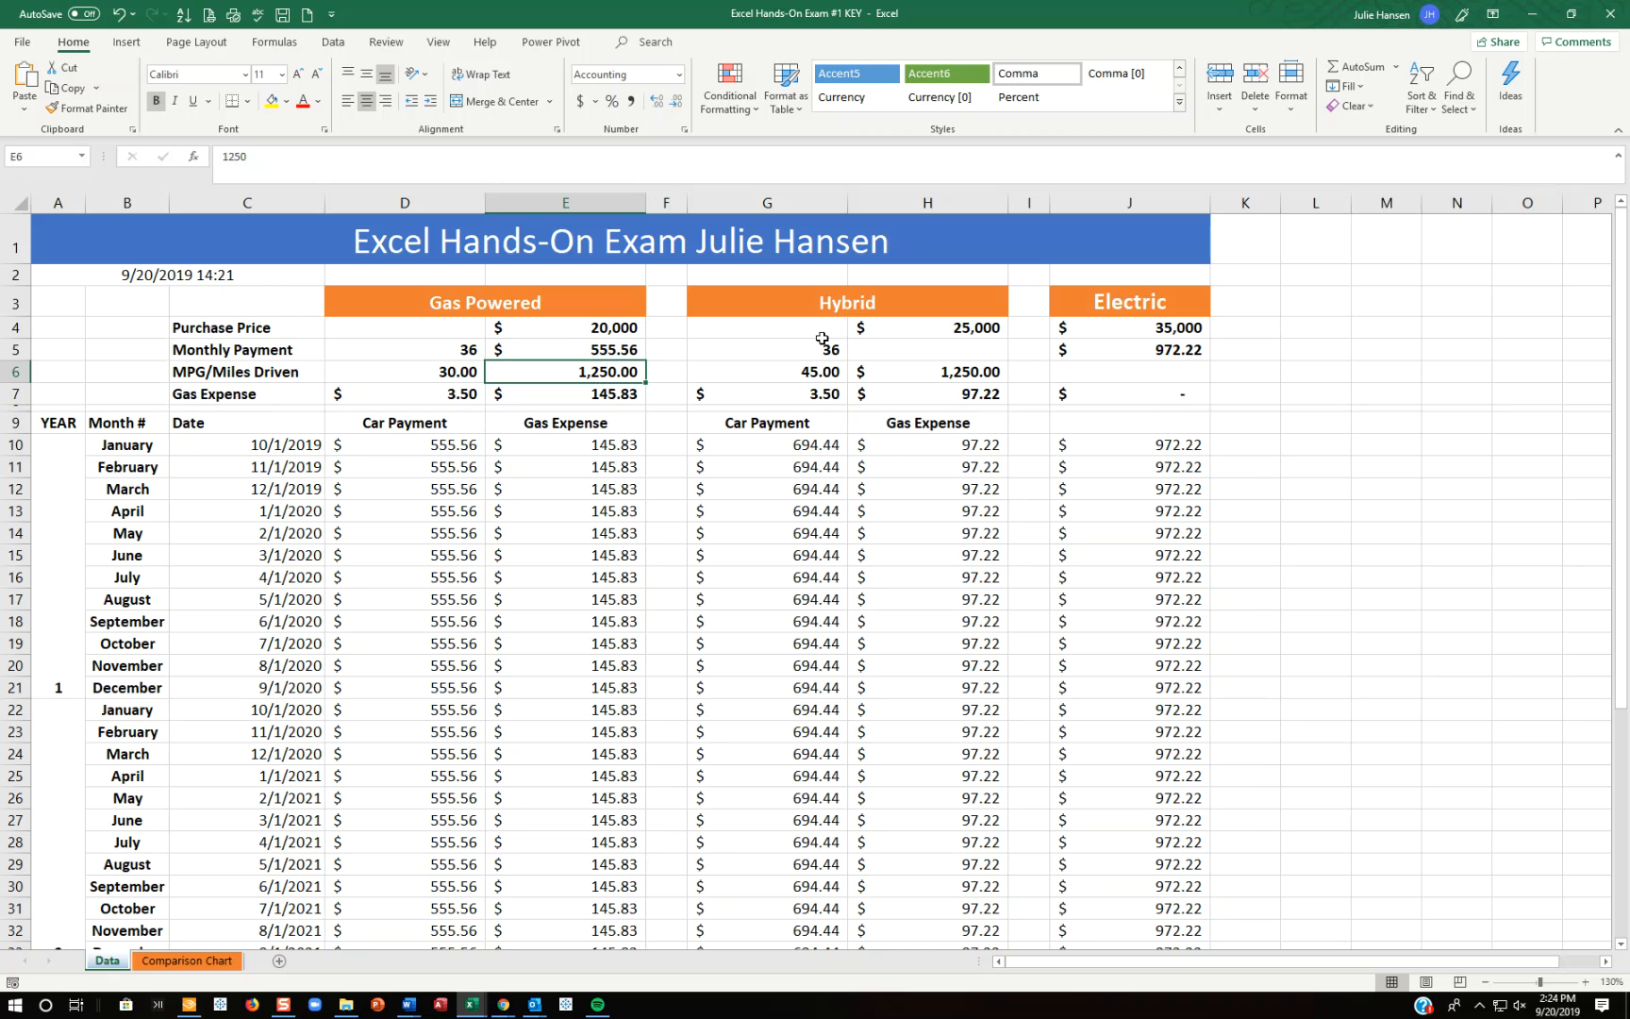
pyautogui.press('Down')
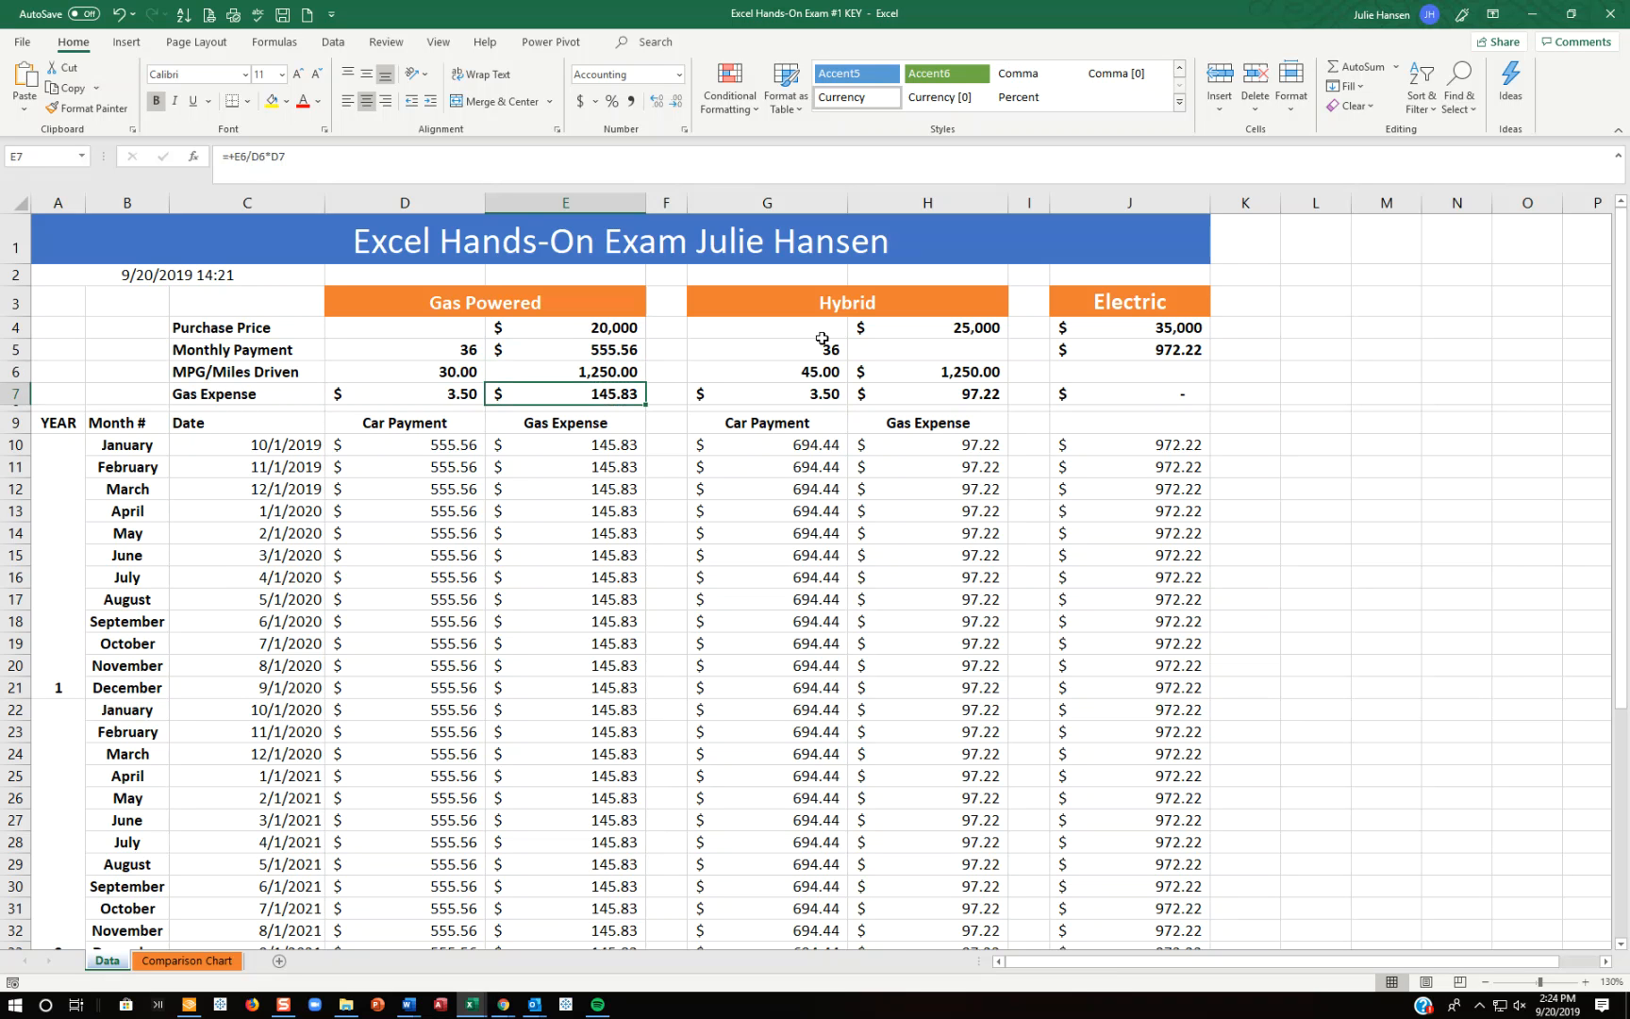
pyautogui.press('Left')
pyautogui.press('Right')
# Step: Restore the Date column to monthly dates starting at 1/1/2019 and apply the Short Date format to C10
pyautogui.click(547, 446)
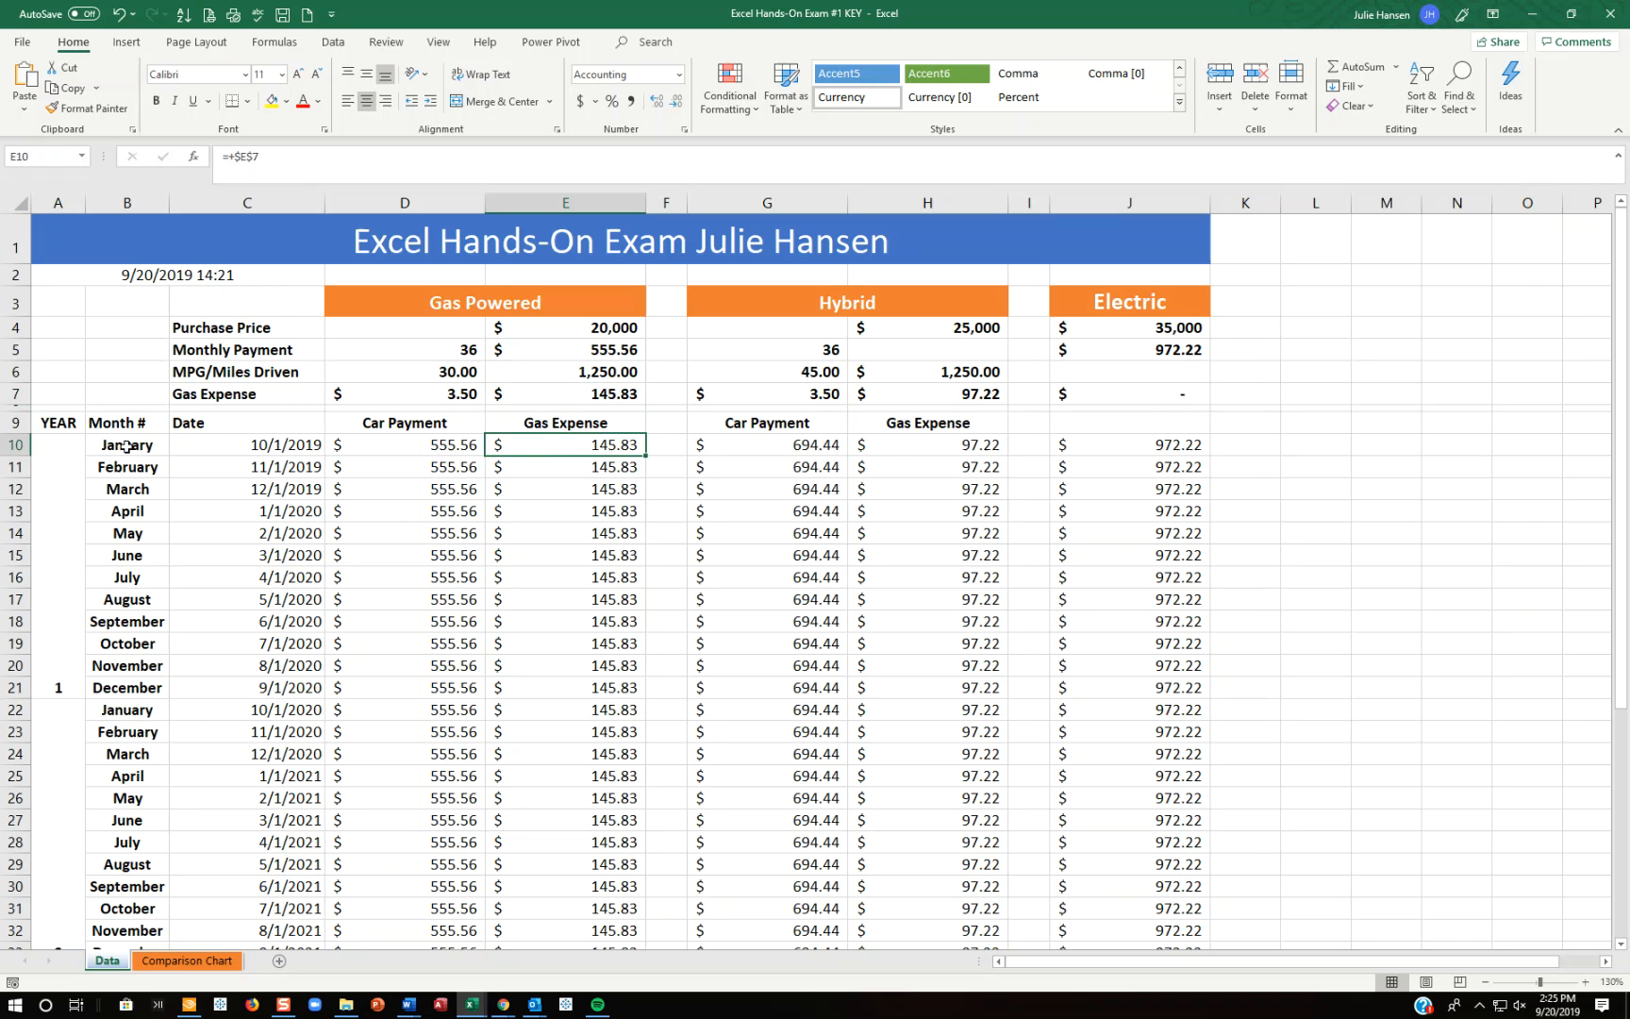
pyautogui.hotkey('ctrl', 'z')
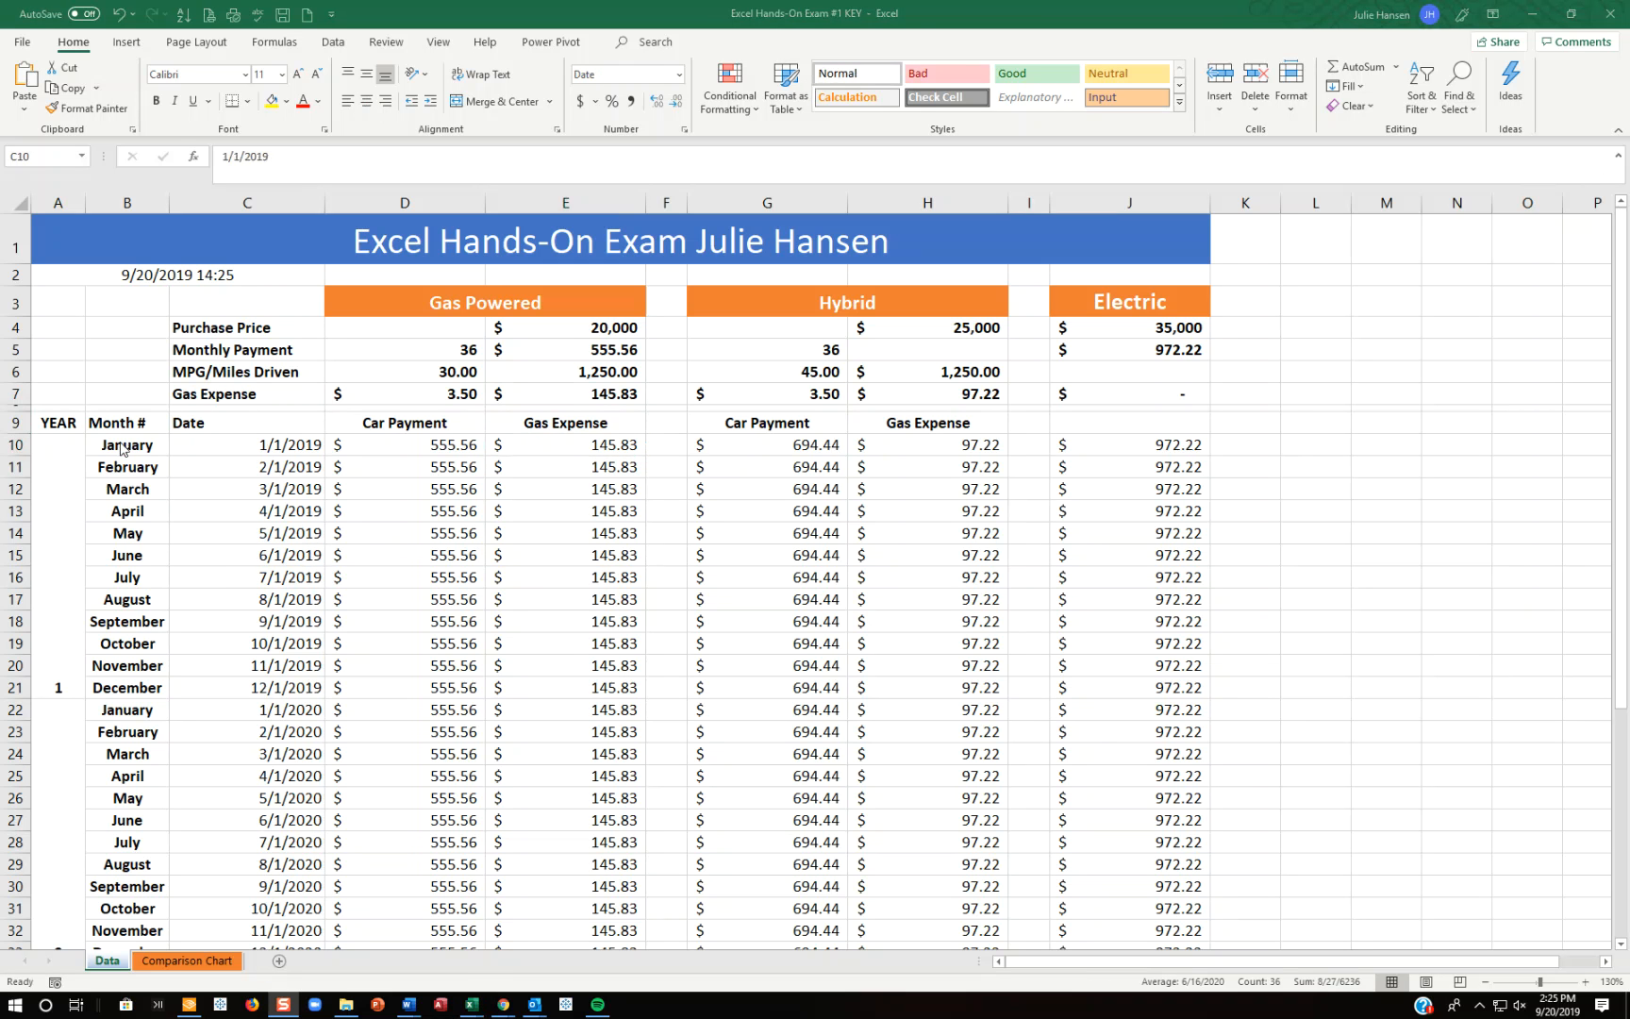
pyautogui.click(226, 447)
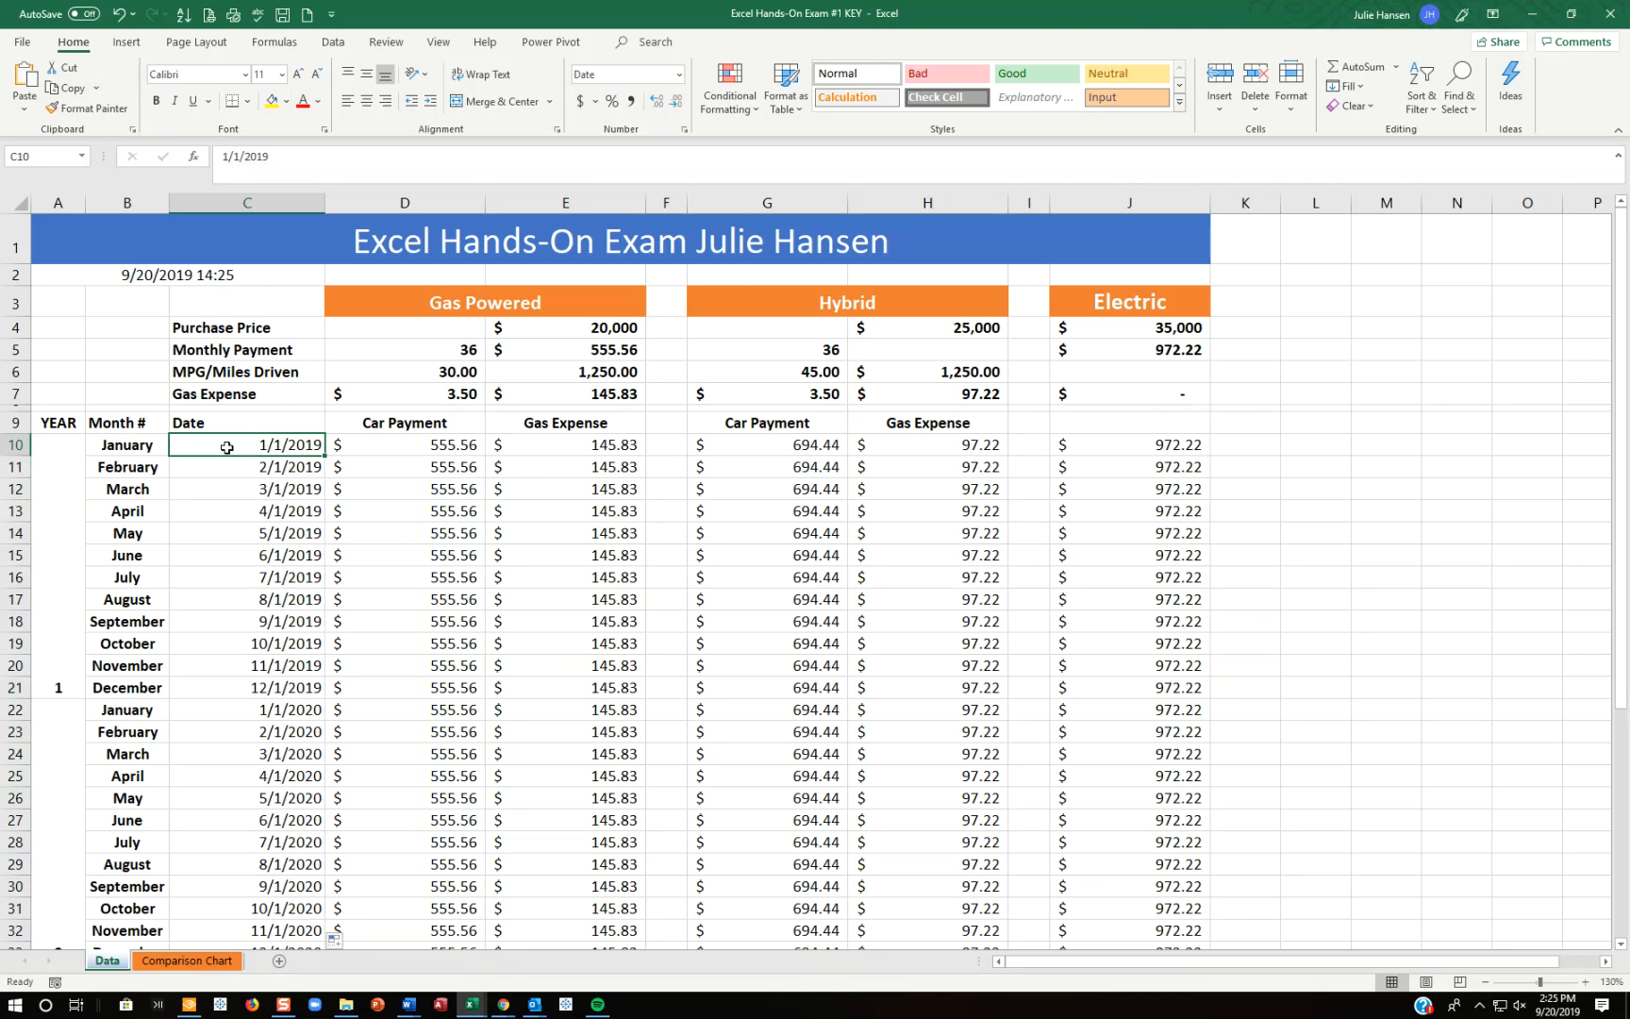
pyautogui.click(679, 74)
pyautogui.click(634, 272)
# Step: Autofit the widths of columns A through J to their contents
pyautogui.doubleClick(326, 193)
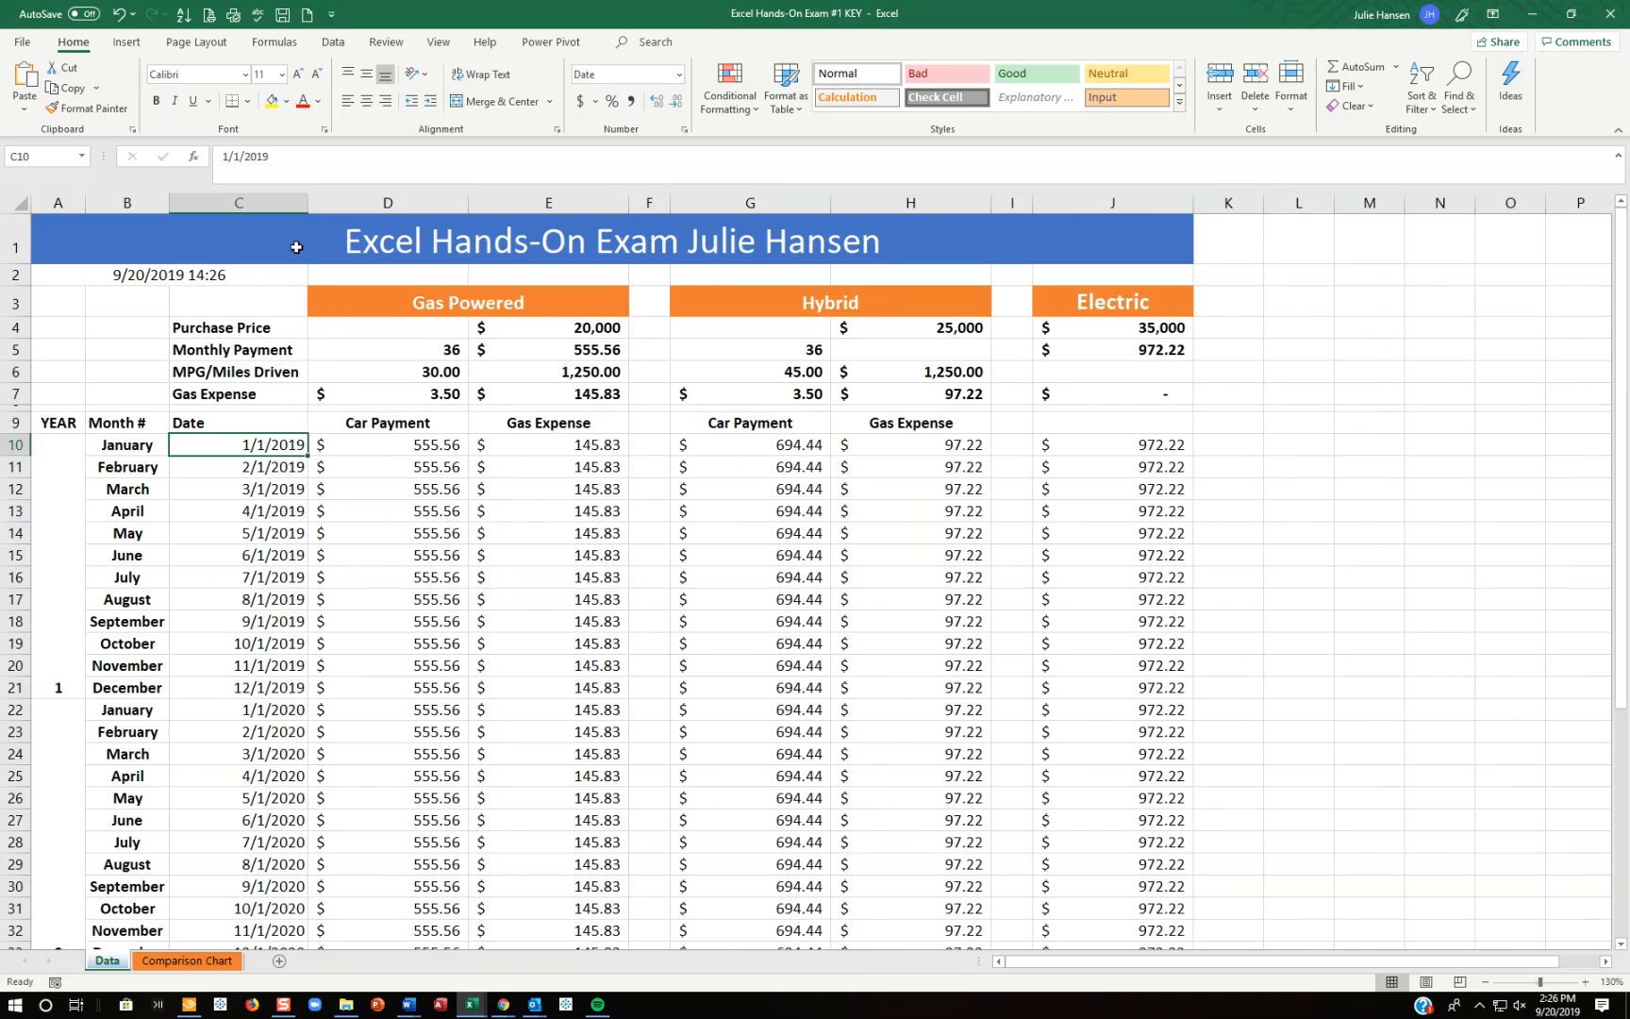
pyautogui.moveTo(58, 203); pyautogui.dragTo(1090, 181)
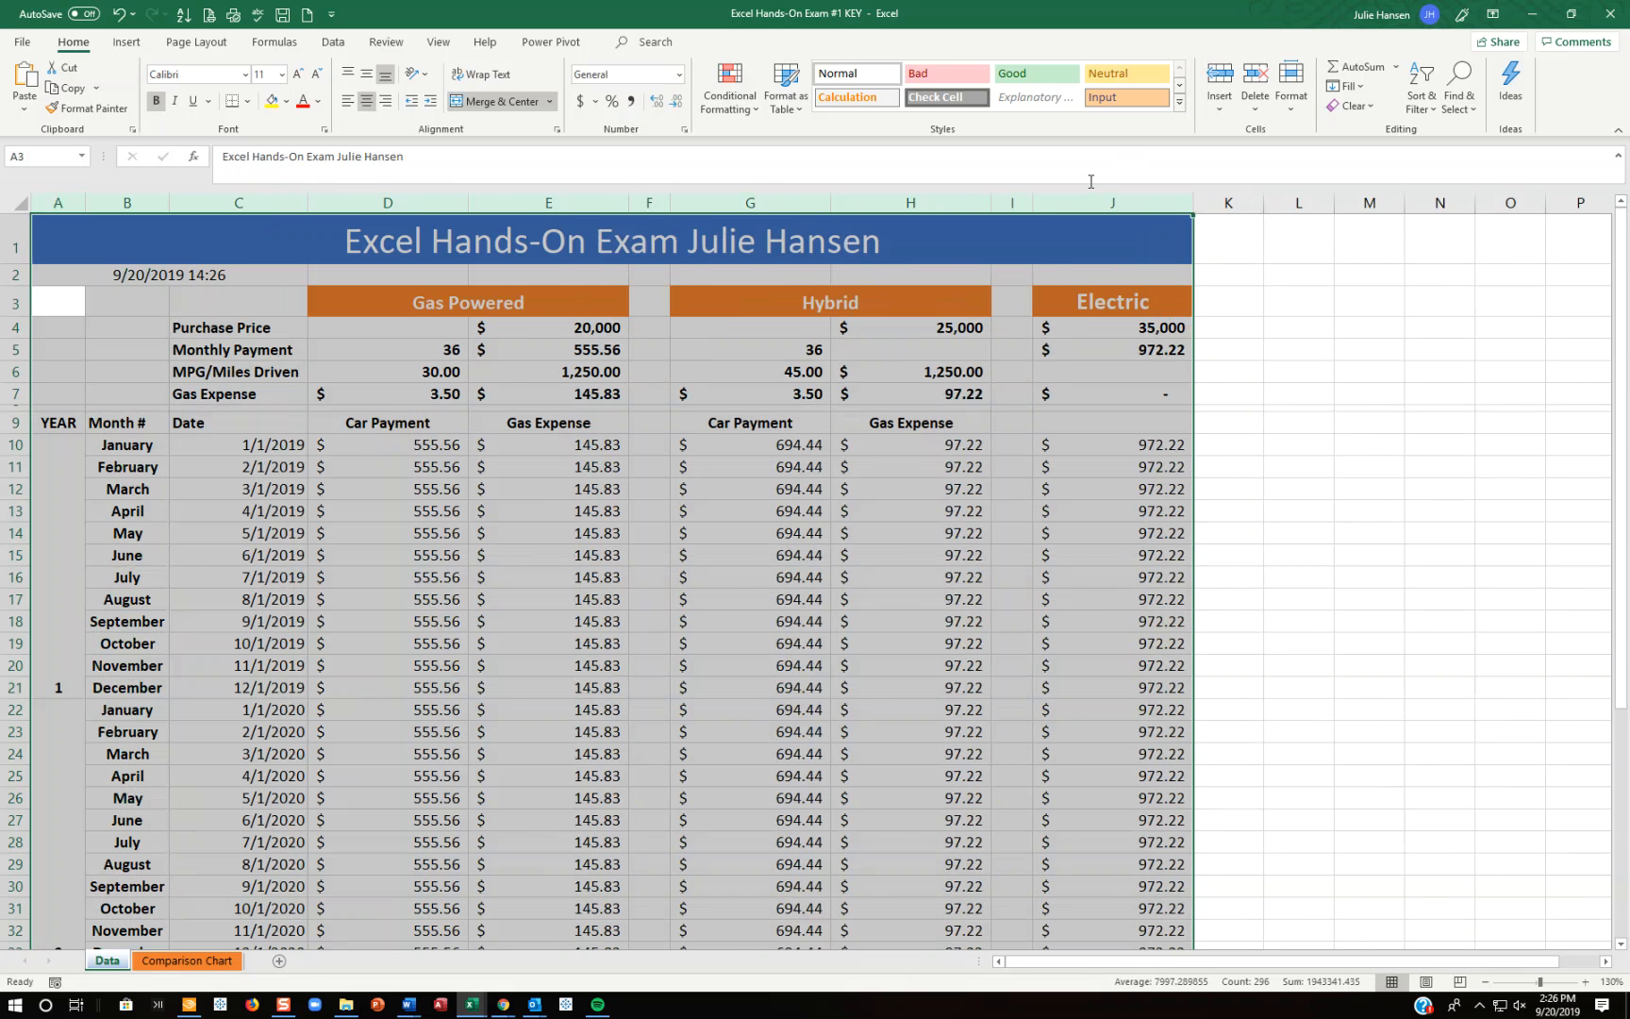
pyautogui.doubleClick(1033, 201)
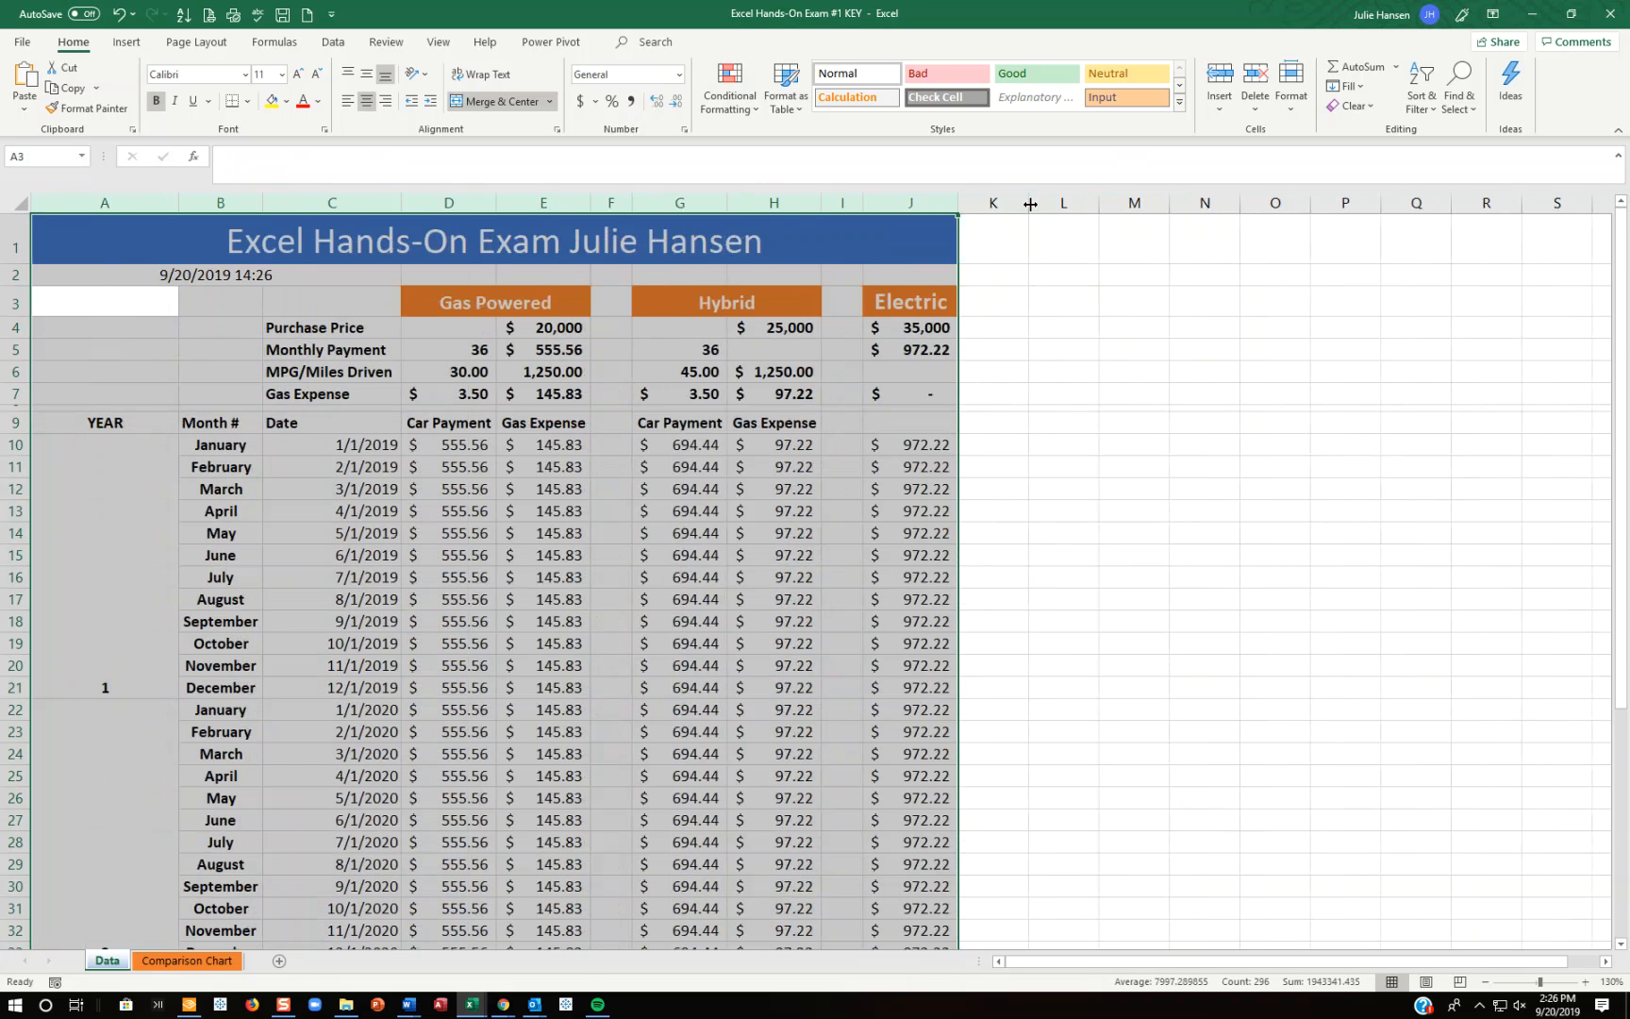
pyautogui.click(1034, 468)
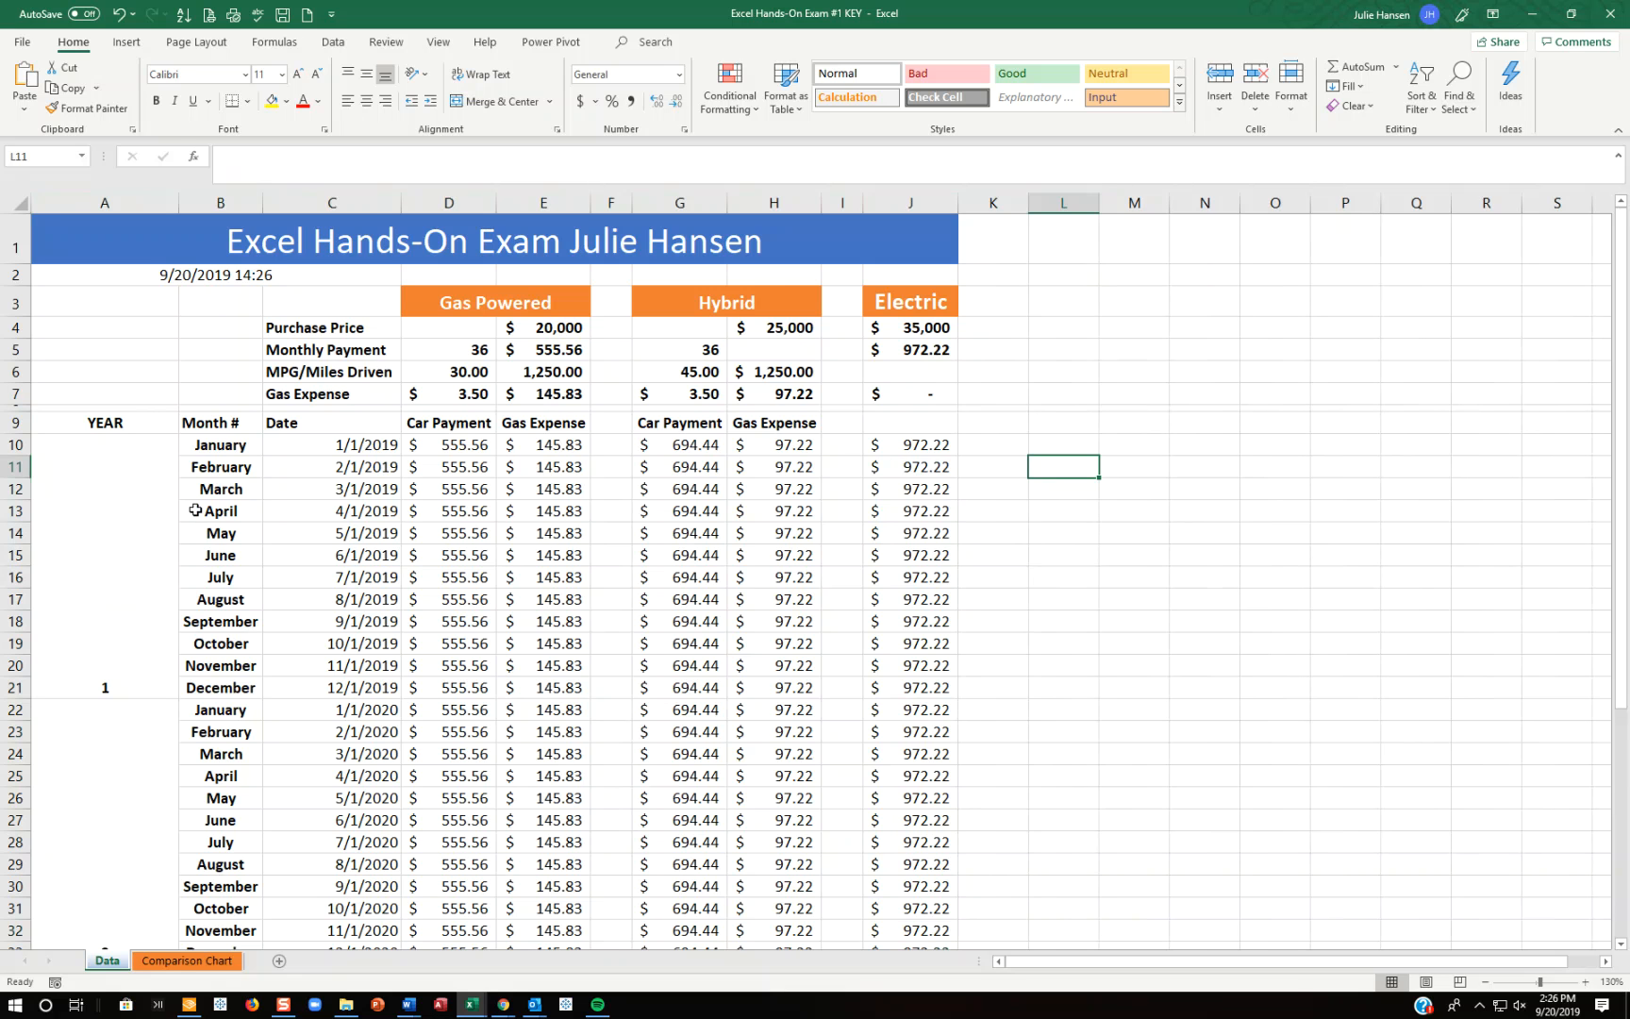
# Step: Replace January's gas-powered car payment in D10 with the absolute reference +$E$5 to the monthly payment
pyautogui.click(203, 450)
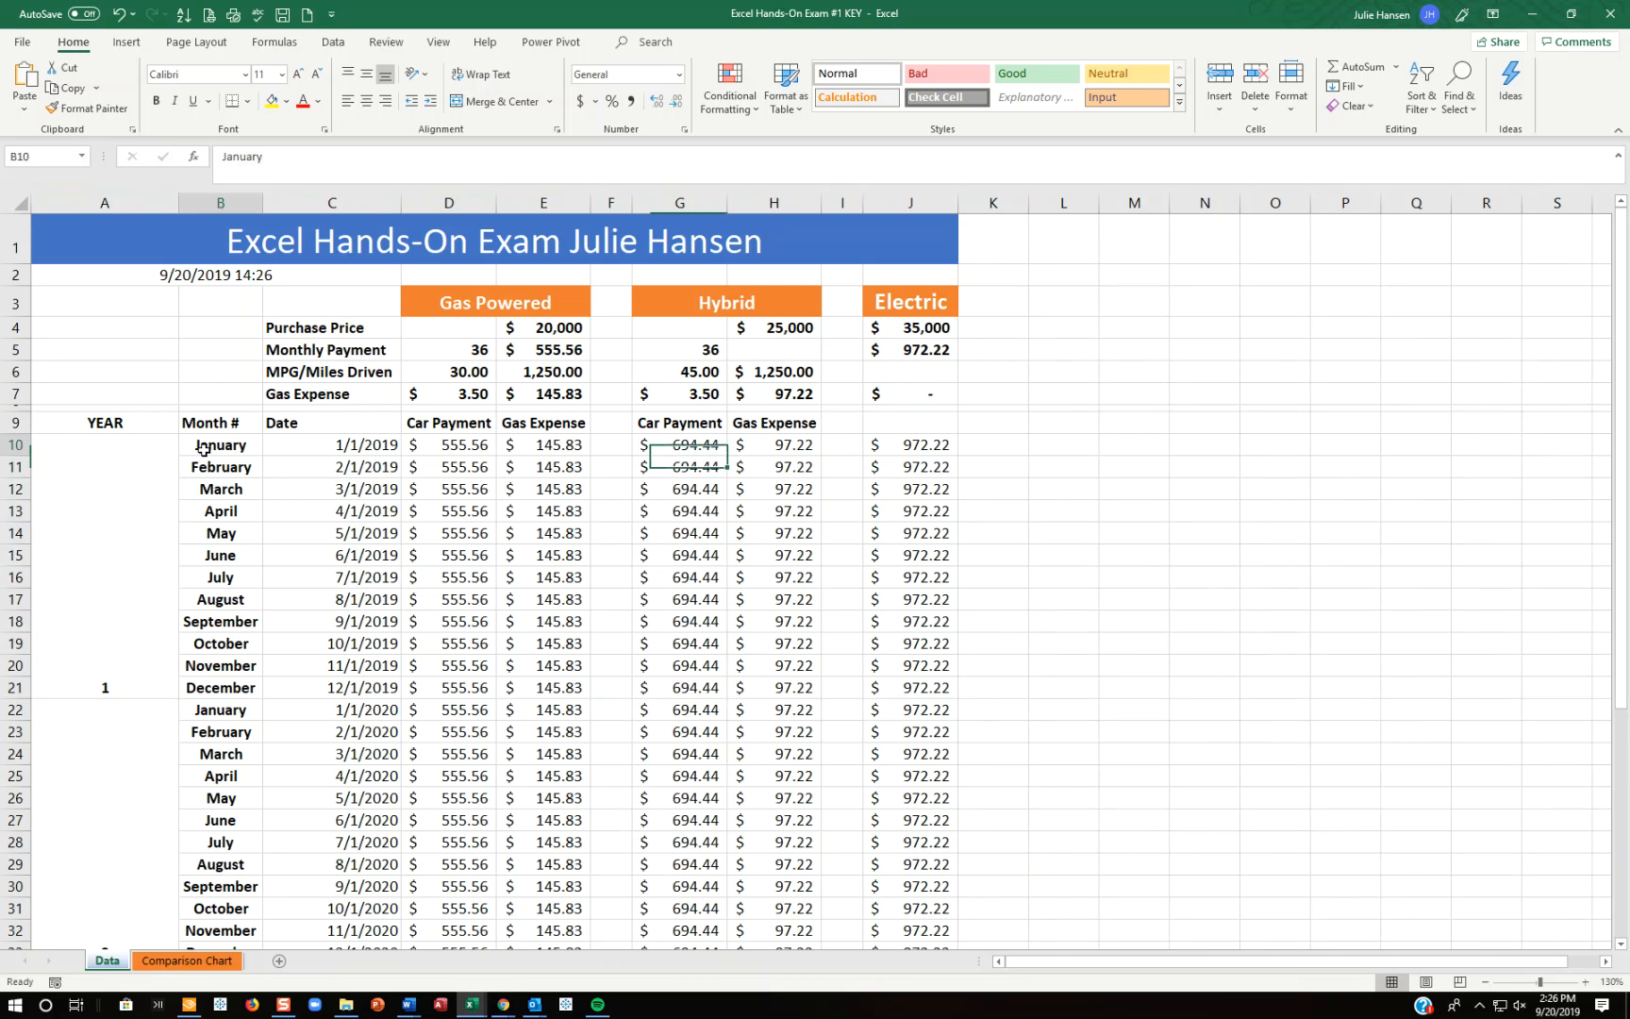
pyautogui.click(349, 440)
pyautogui.click(448, 445)
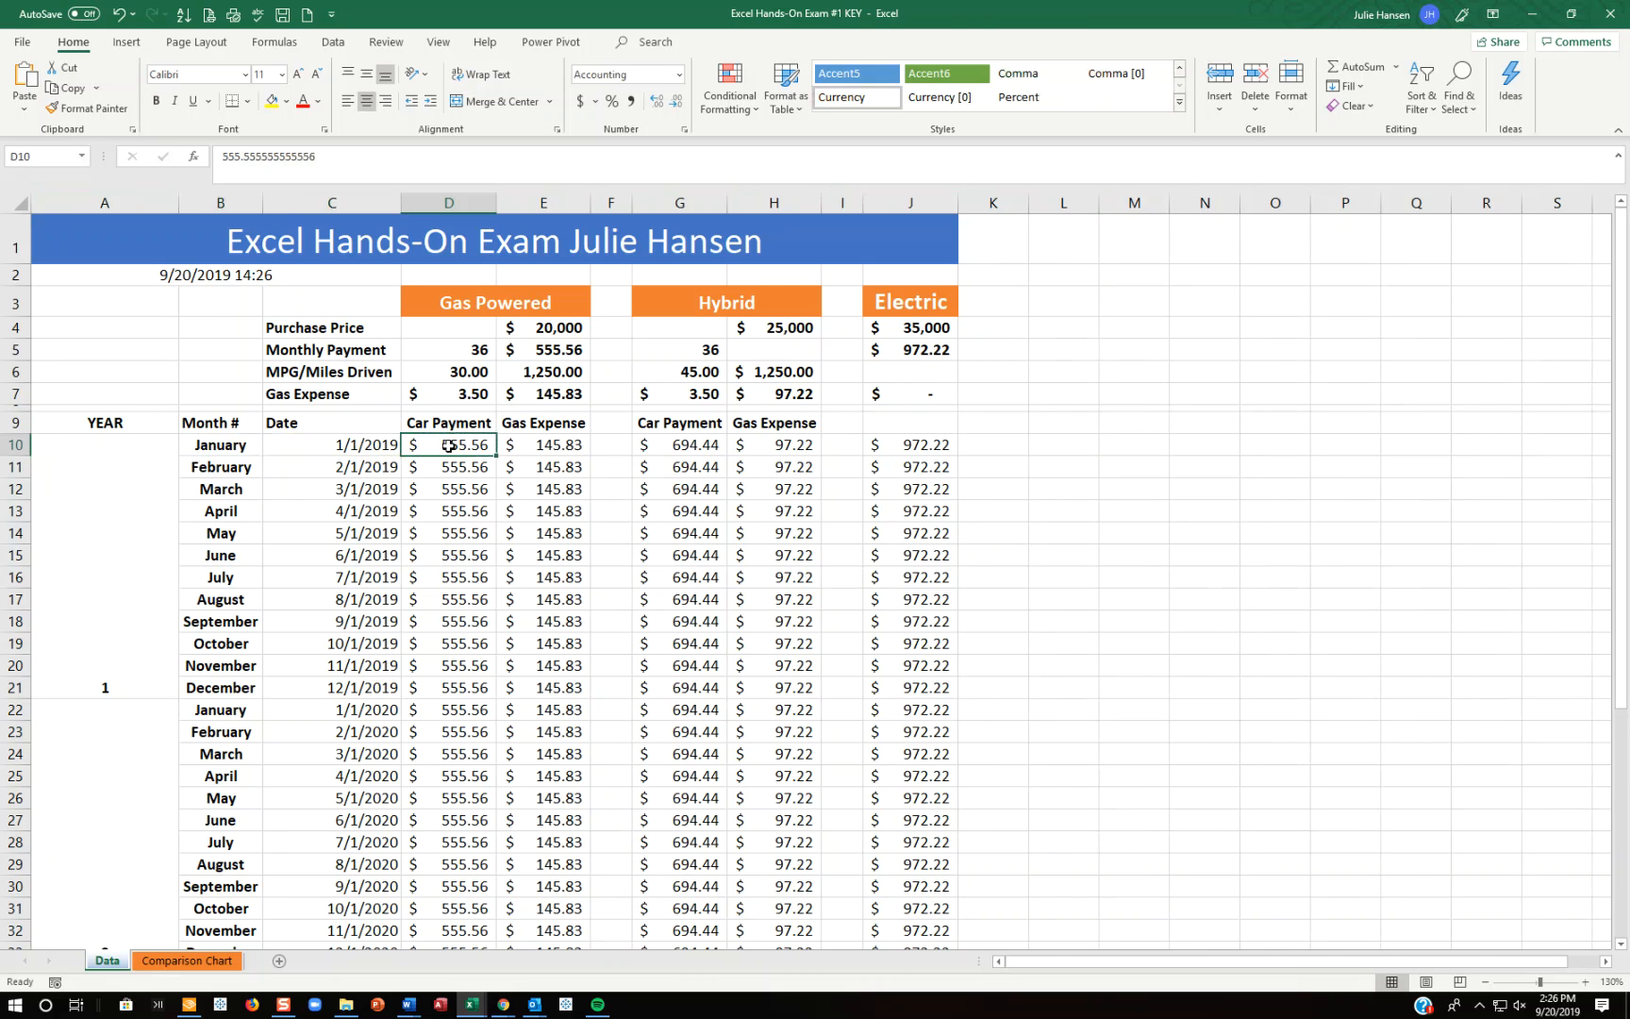
pyautogui.click(552, 351)
pyautogui.click(528, 443)
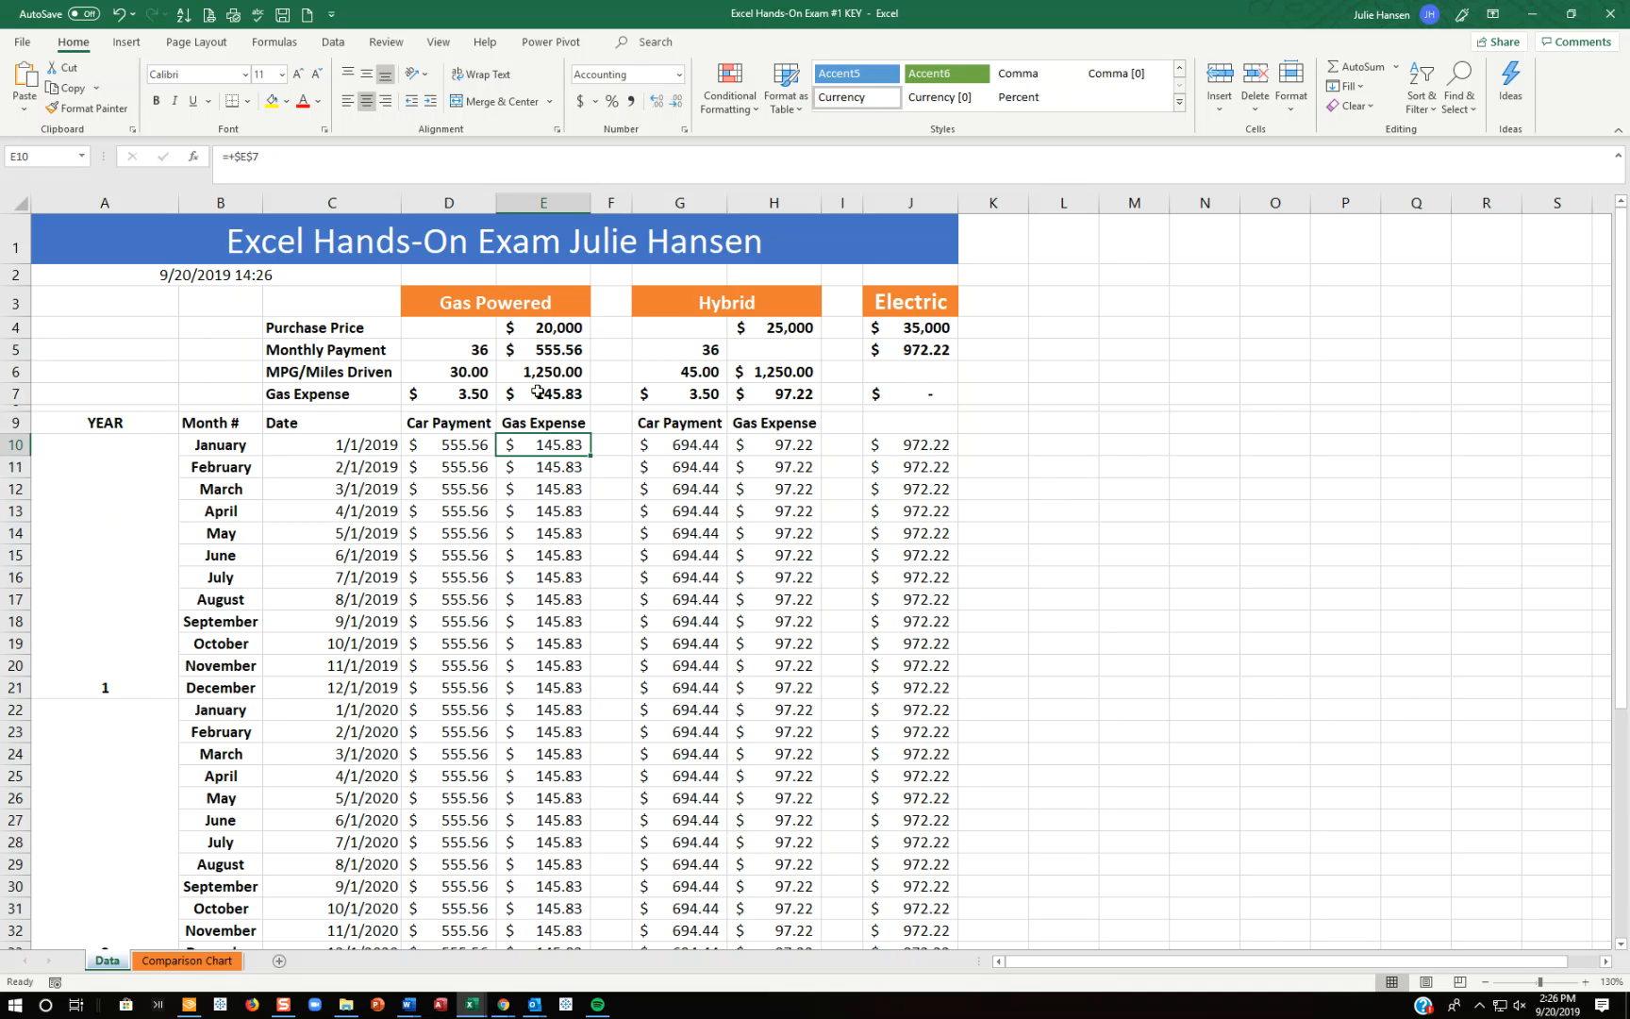
pyautogui.click(437, 445)
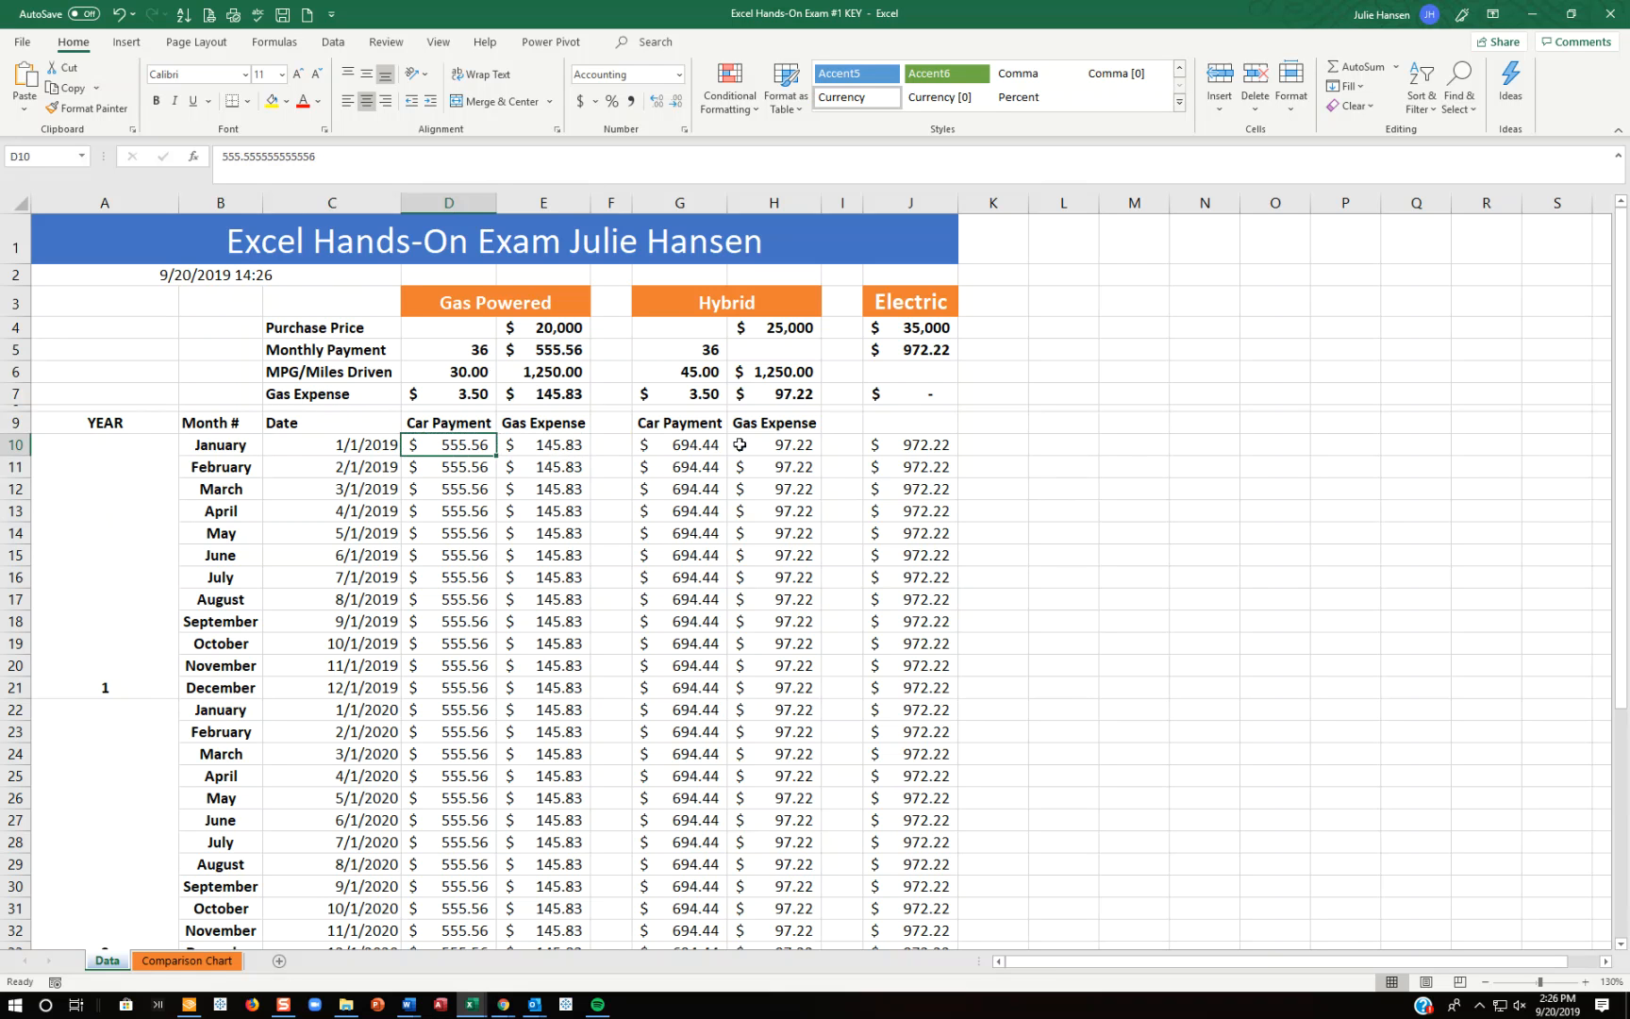
pyautogui.write('+')
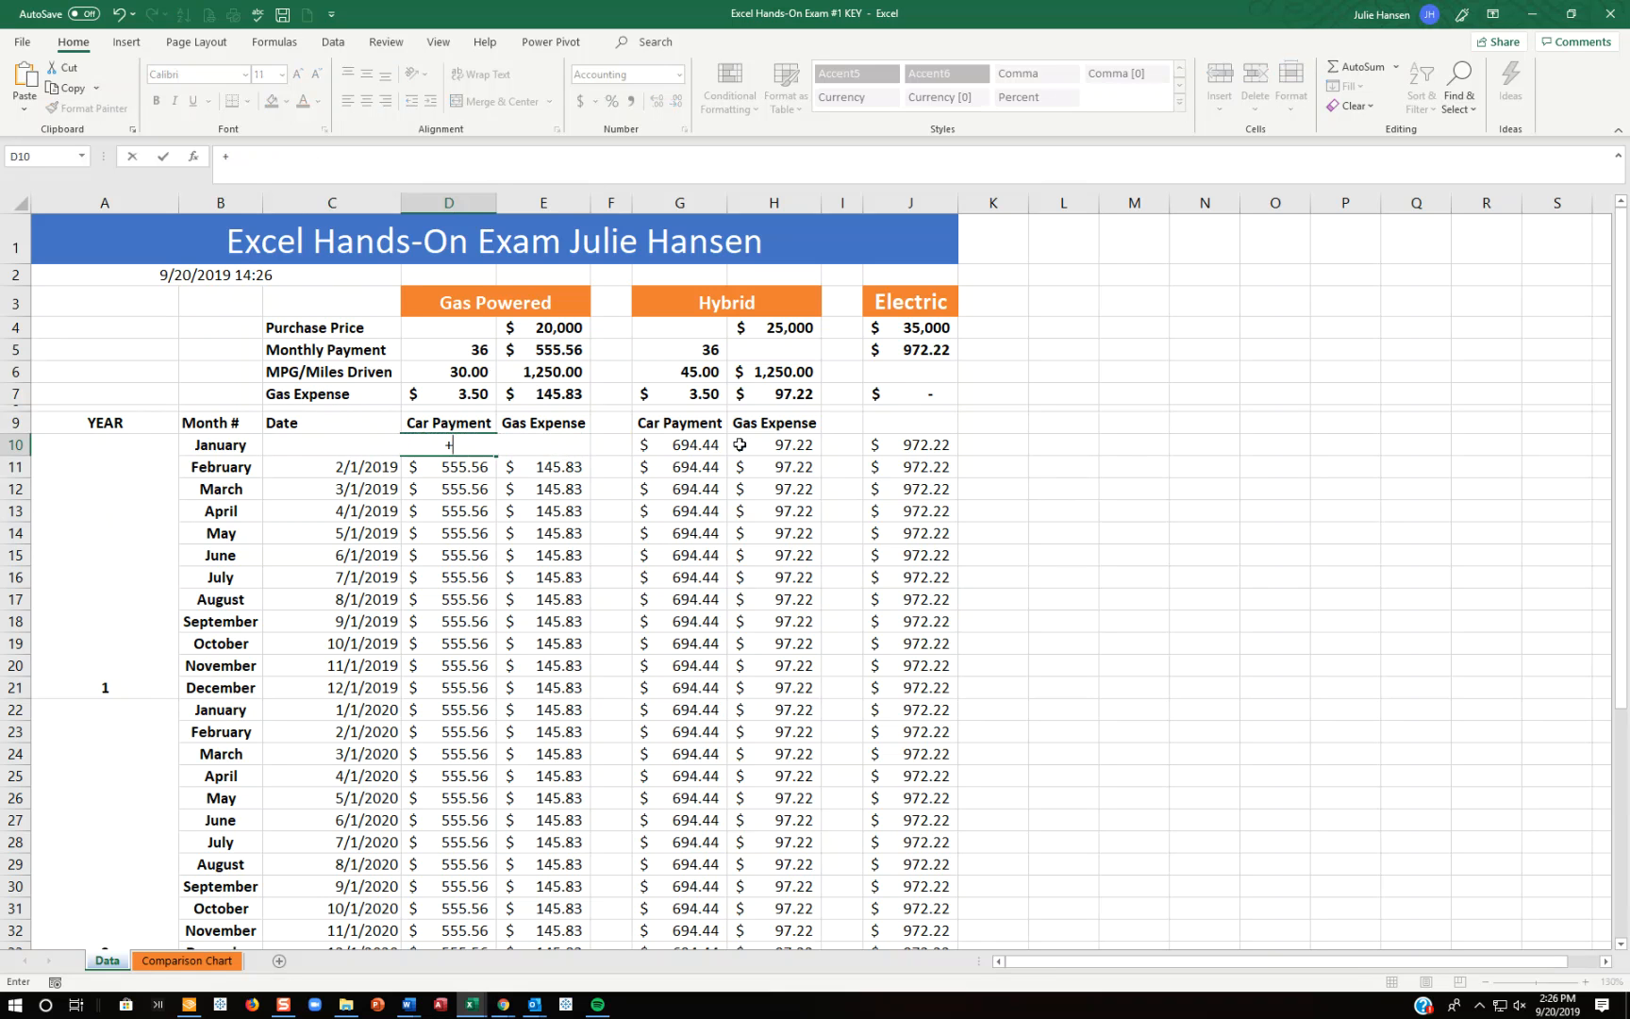
pyautogui.click(556, 345)
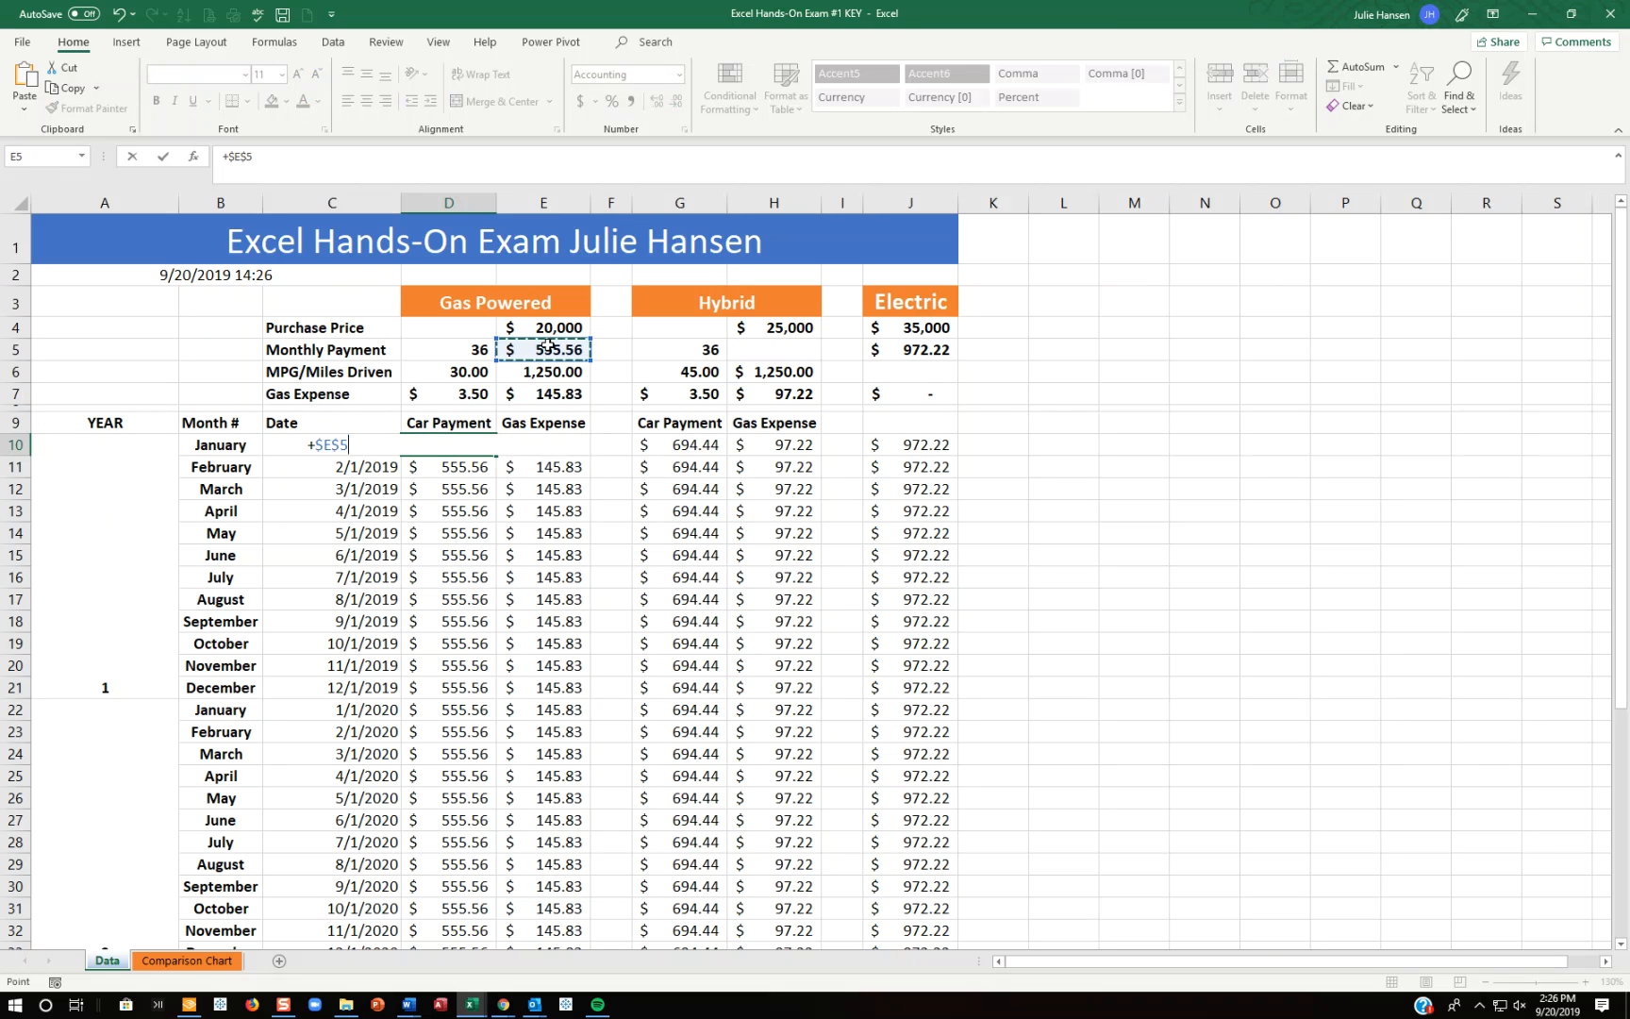
pyautogui.press('Return')
pyautogui.click(459, 446)
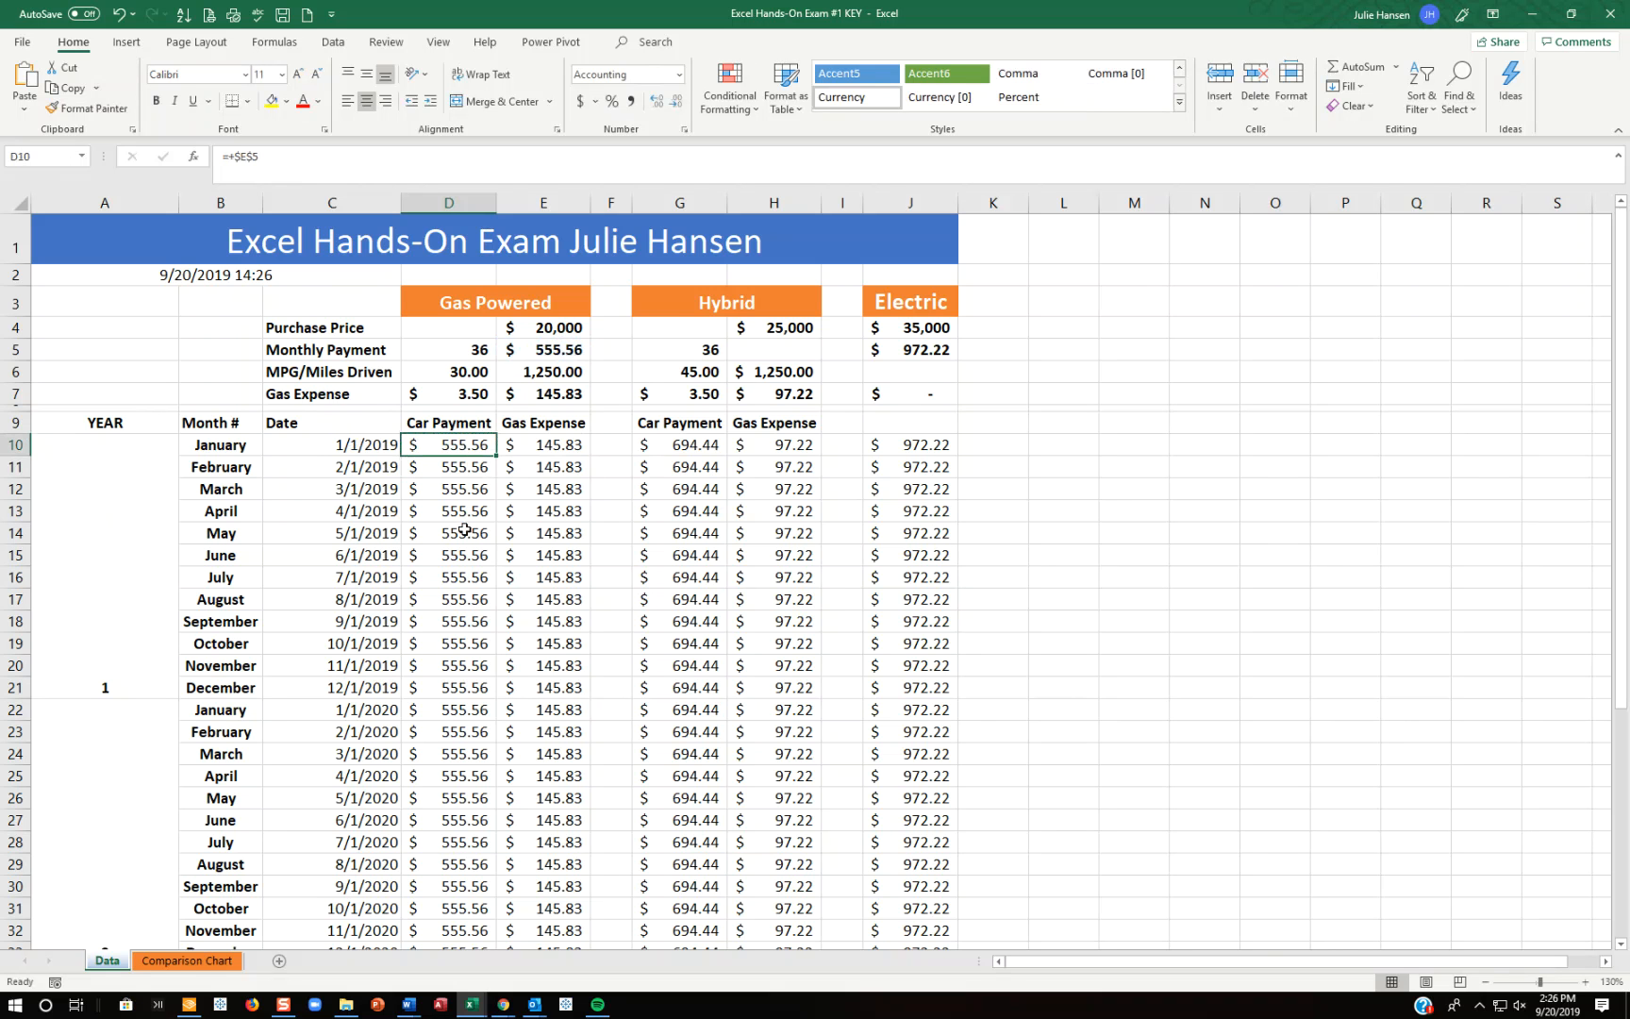
# Step: Examine the Gas Powered three-year car payment total formula in D46 against the purchase price in E4
pyautogui.scroll(-6, 464, 530)
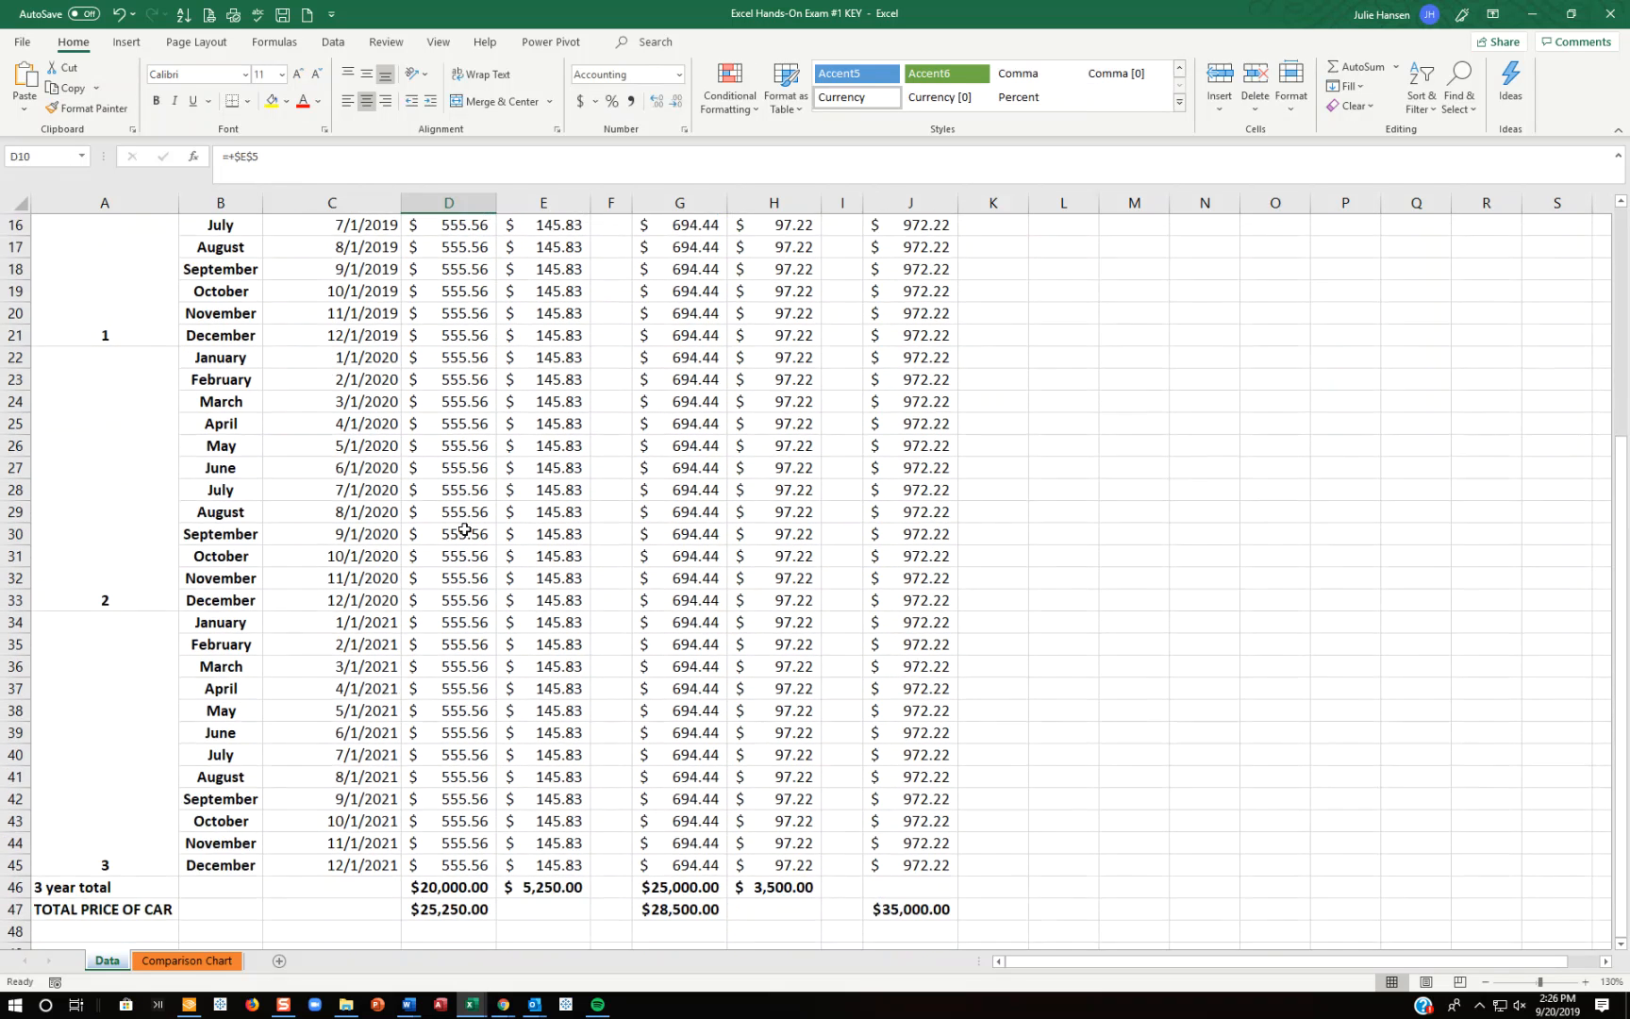
pyautogui.scroll(-1, 465, 530)
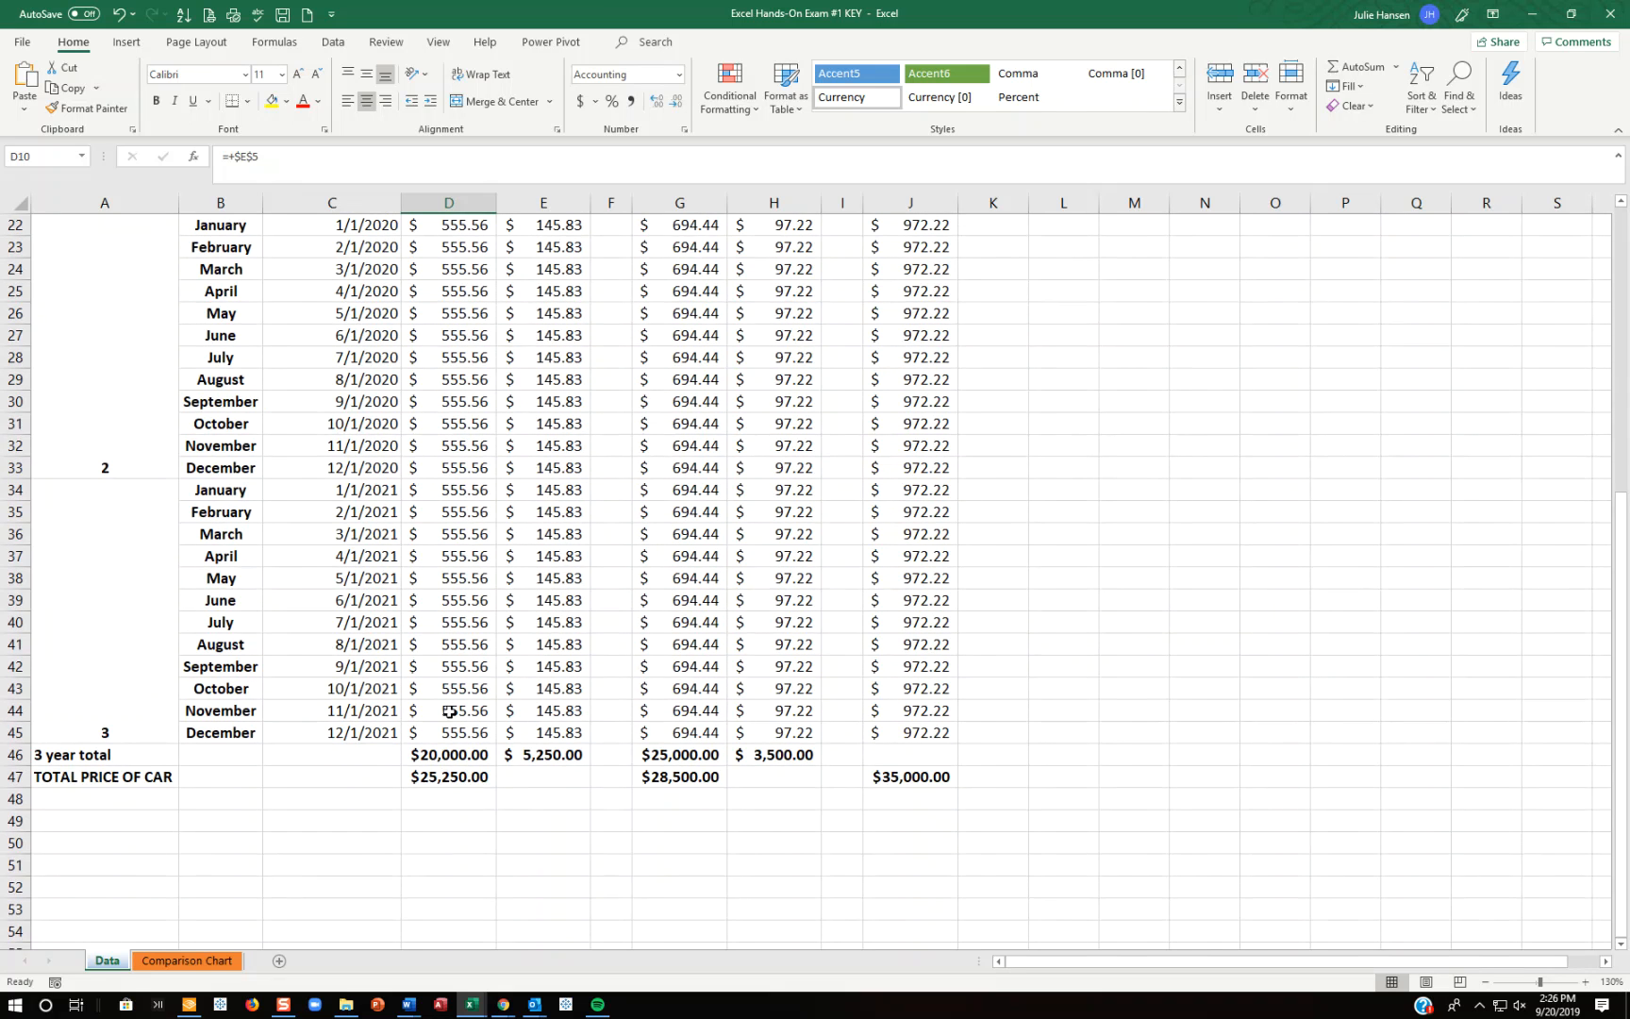
pyautogui.click(455, 748)
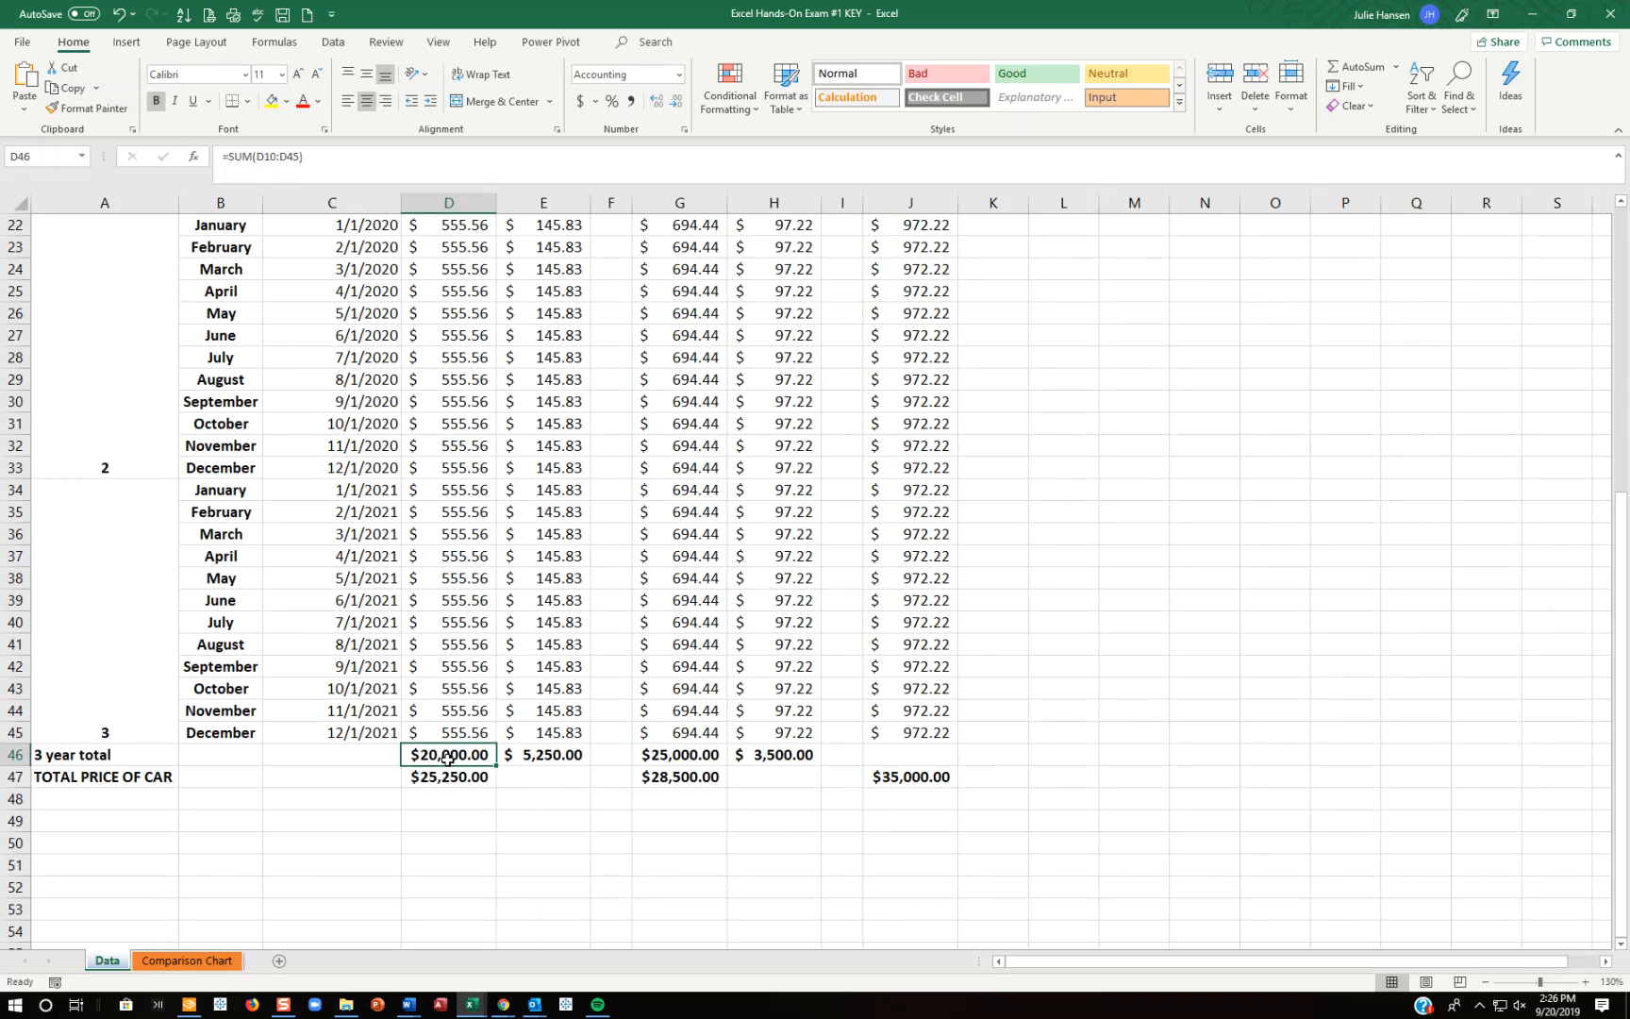
pyautogui.scroll(7, 447, 757)
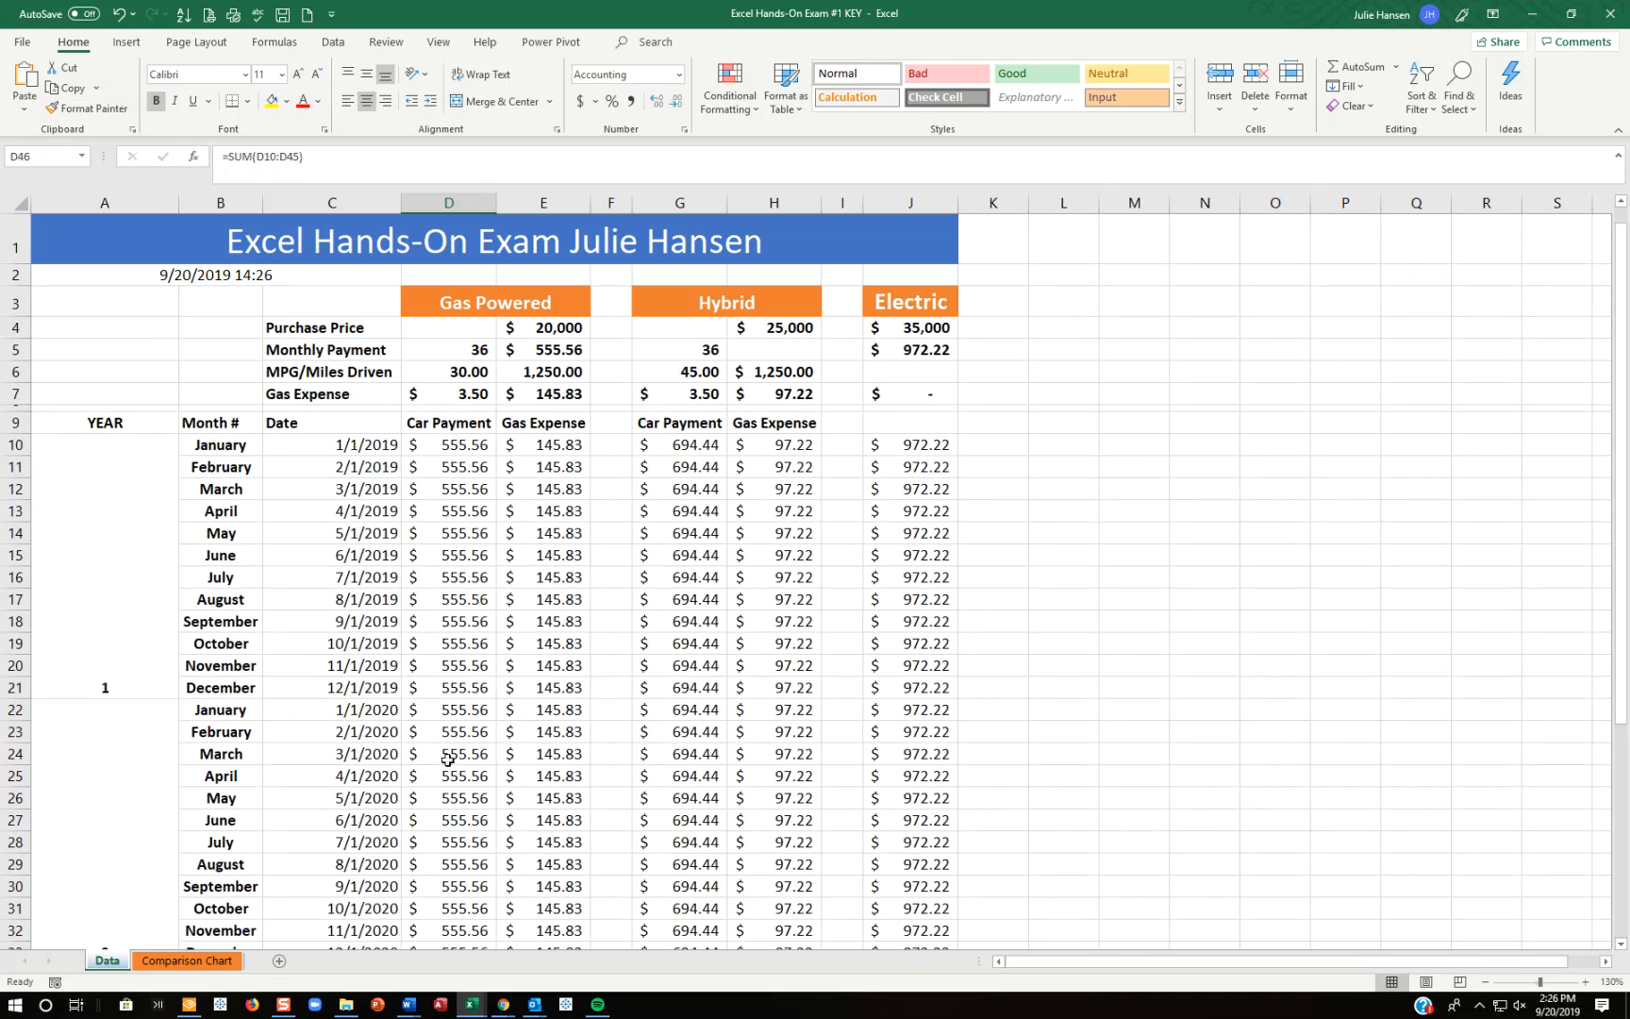
pyautogui.click(553, 330)
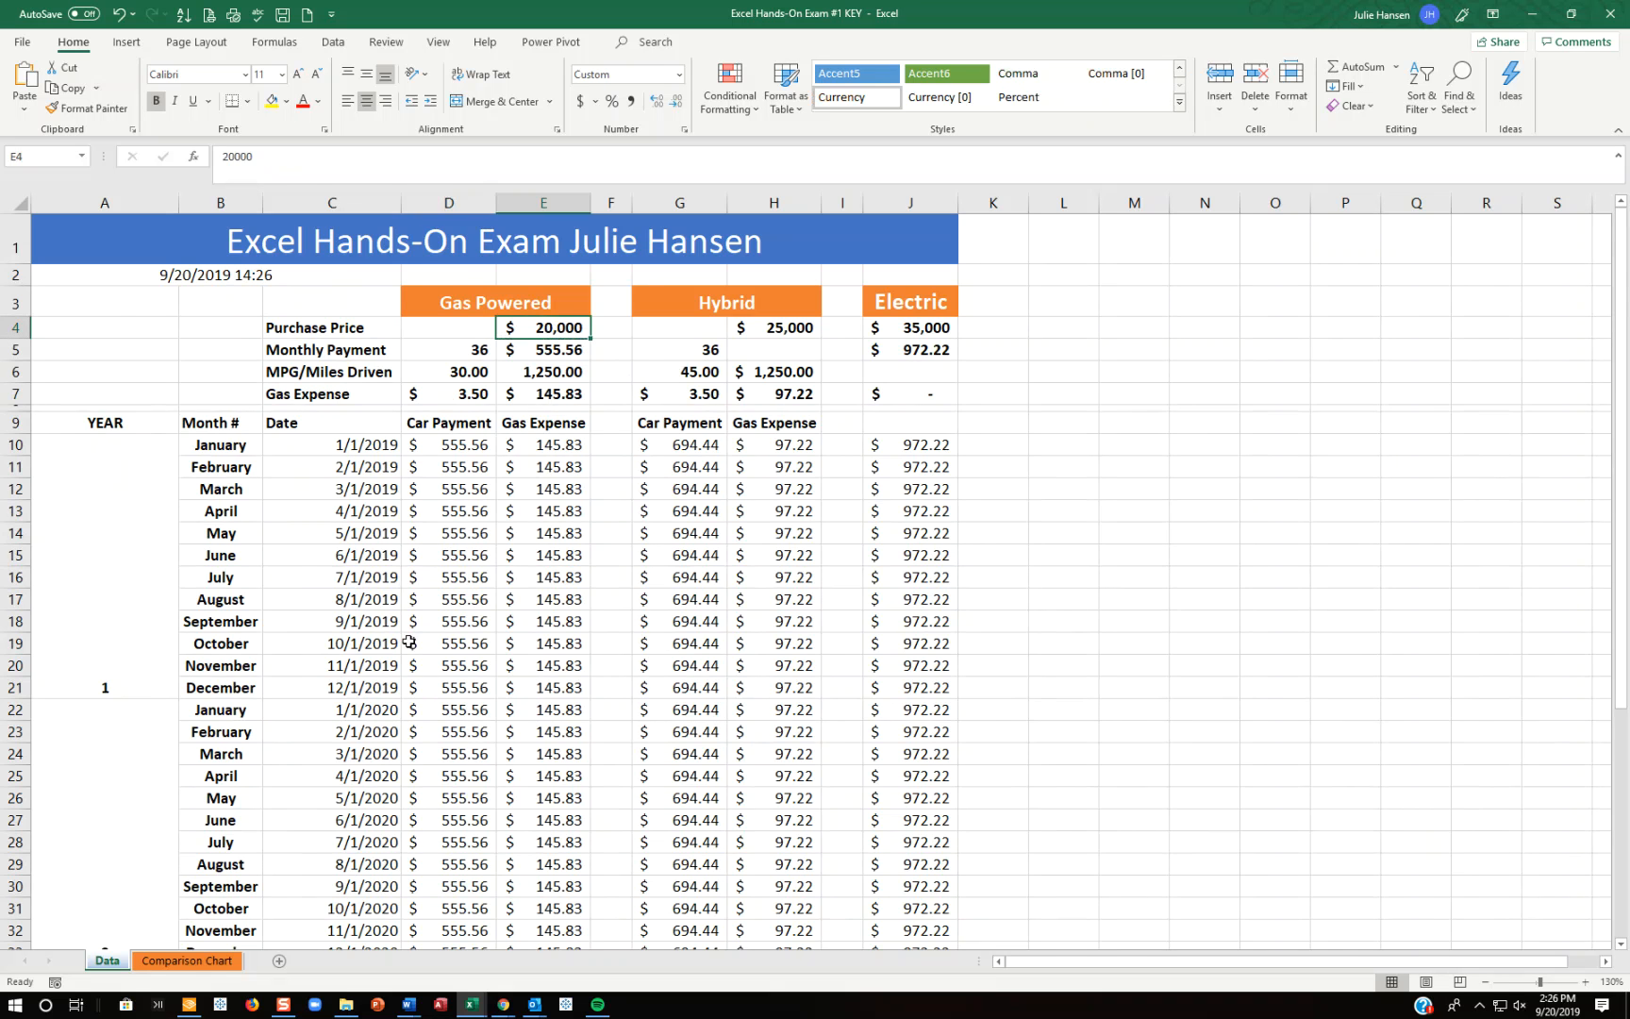
pyautogui.scroll(-2, 426, 676)
pyautogui.scroll(2, 425, 676)
pyautogui.scroll(-8, 459, 457)
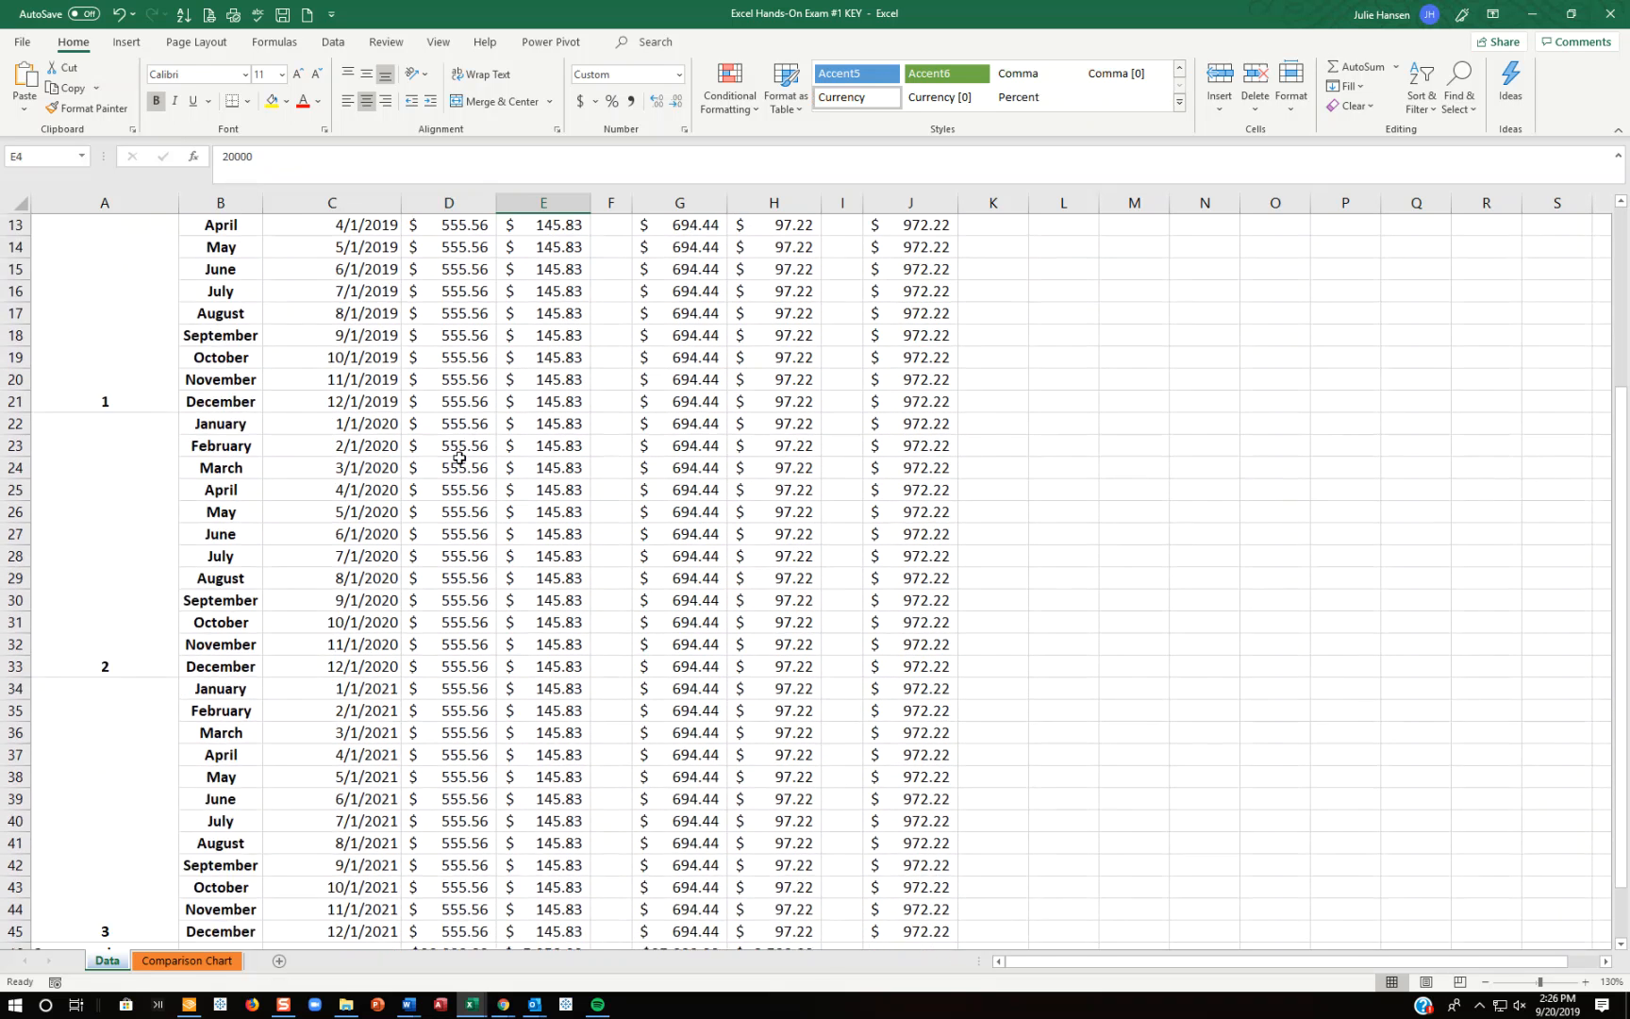
pyautogui.click(438, 696)
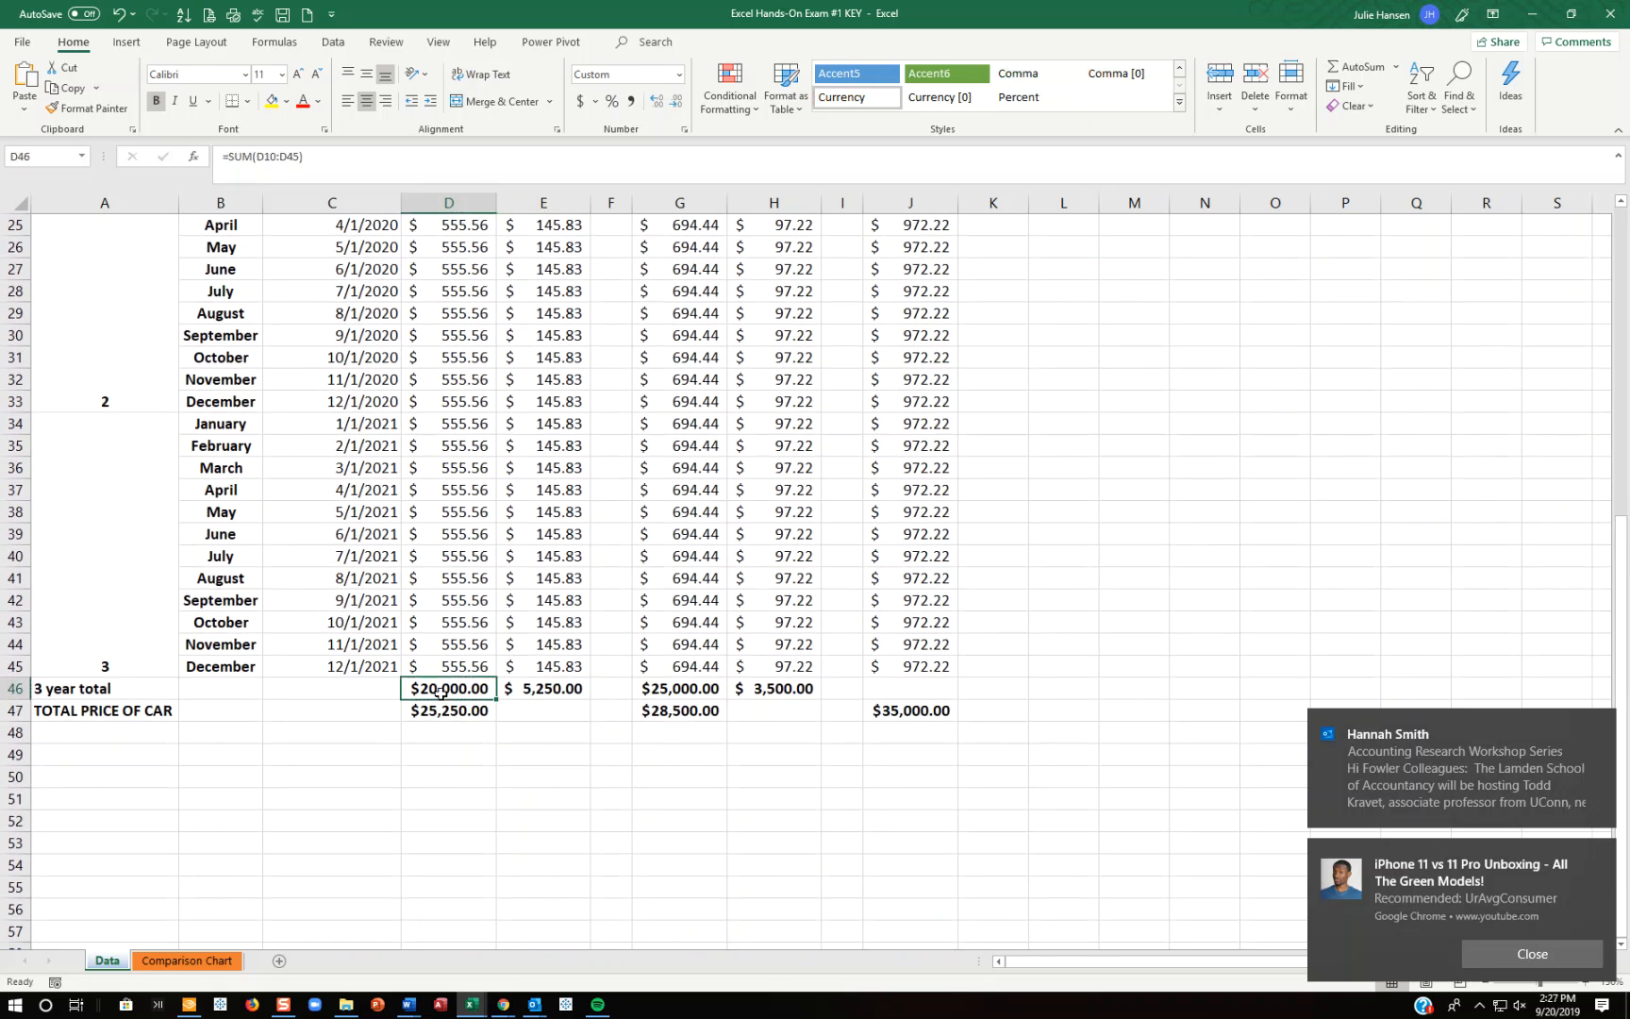
# Step: Dismiss the desktop notifications covering the worksheet
pyautogui.click(1602, 728)
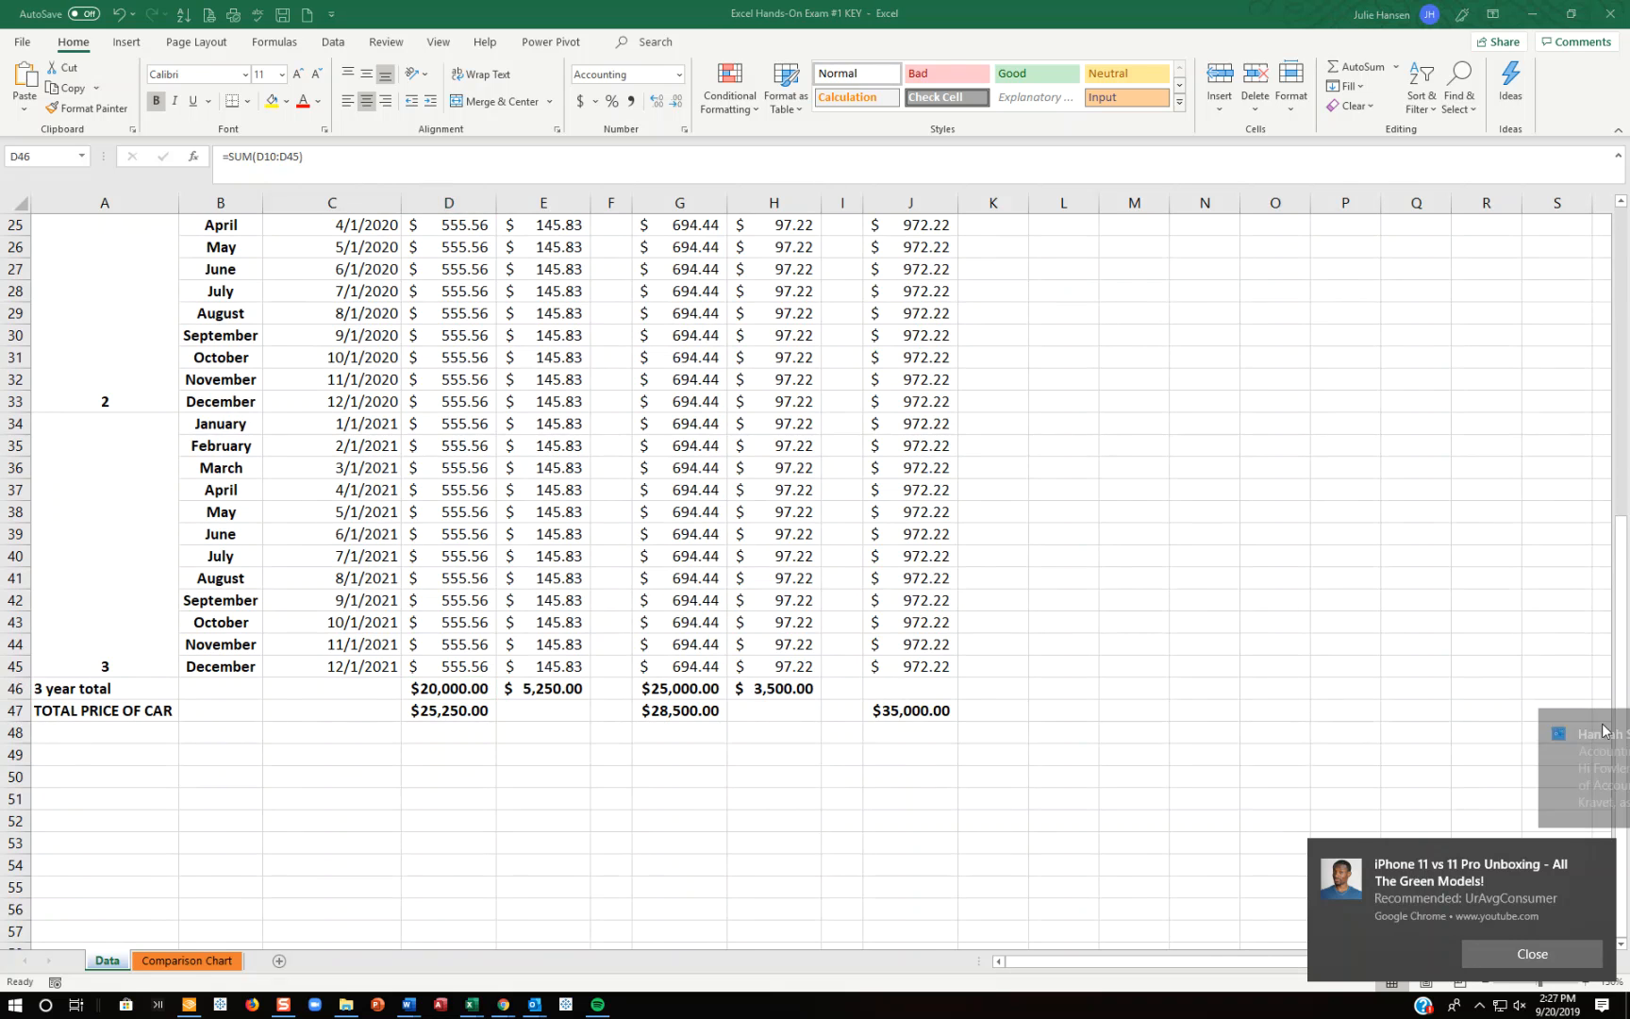
pyautogui.click(1602, 858)
pyautogui.scroll(8, 455, 858)
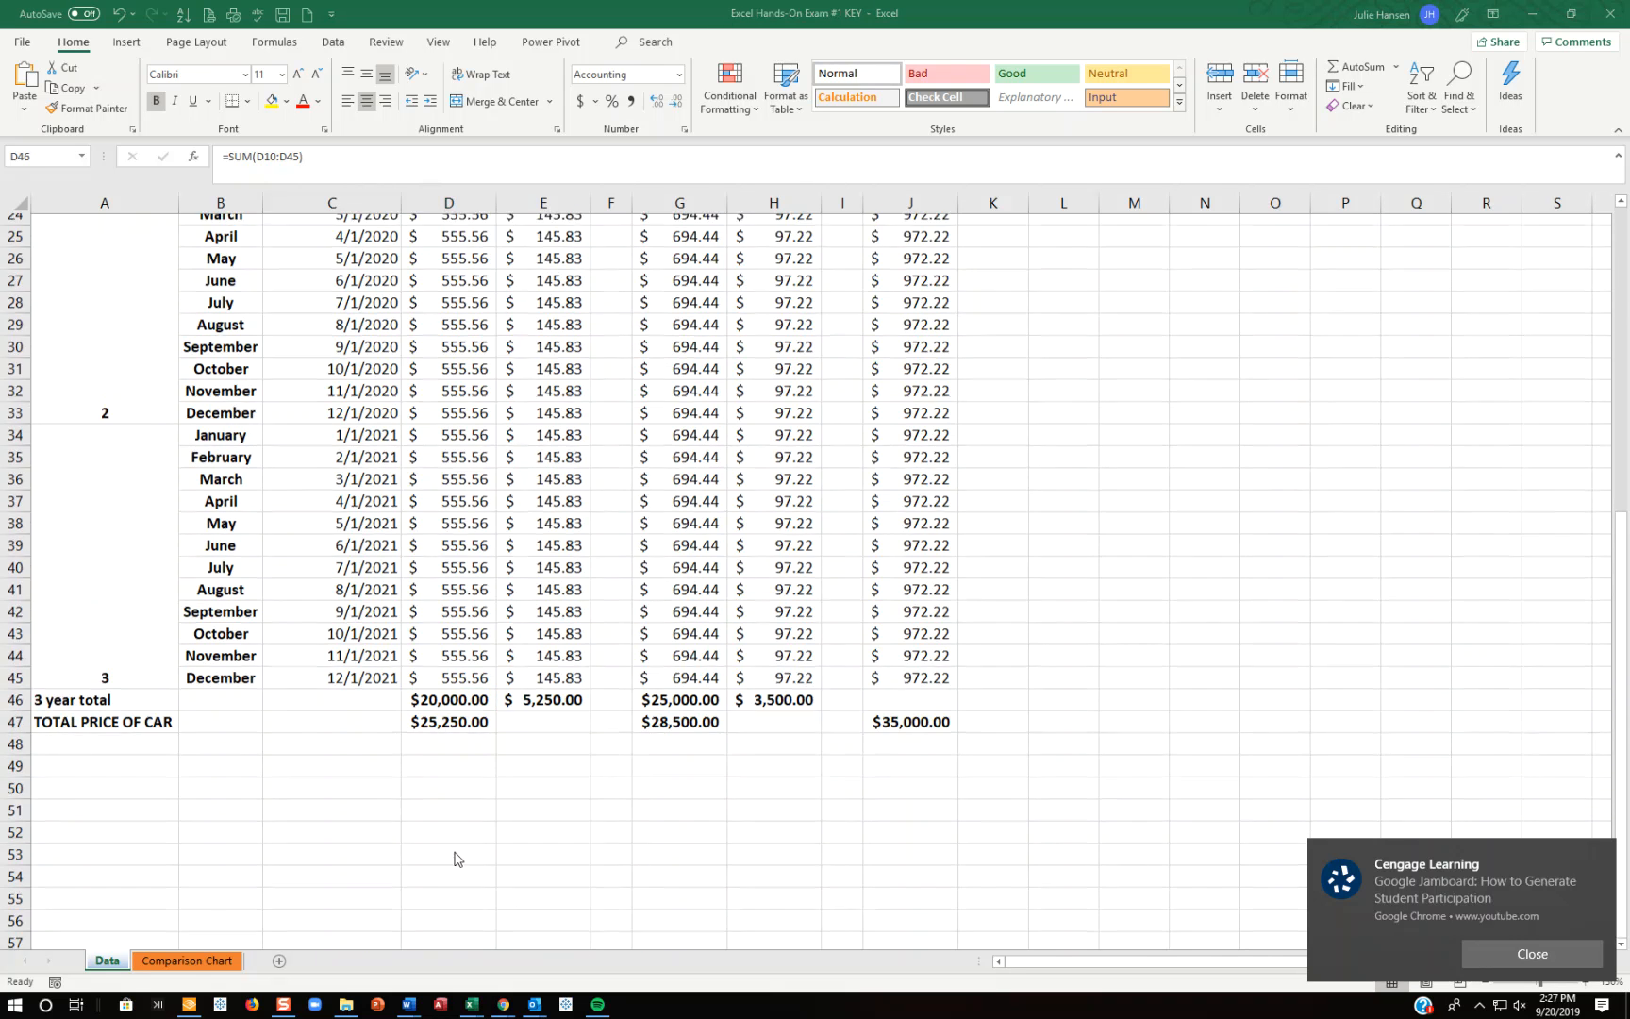
pyautogui.click(1607, 859)
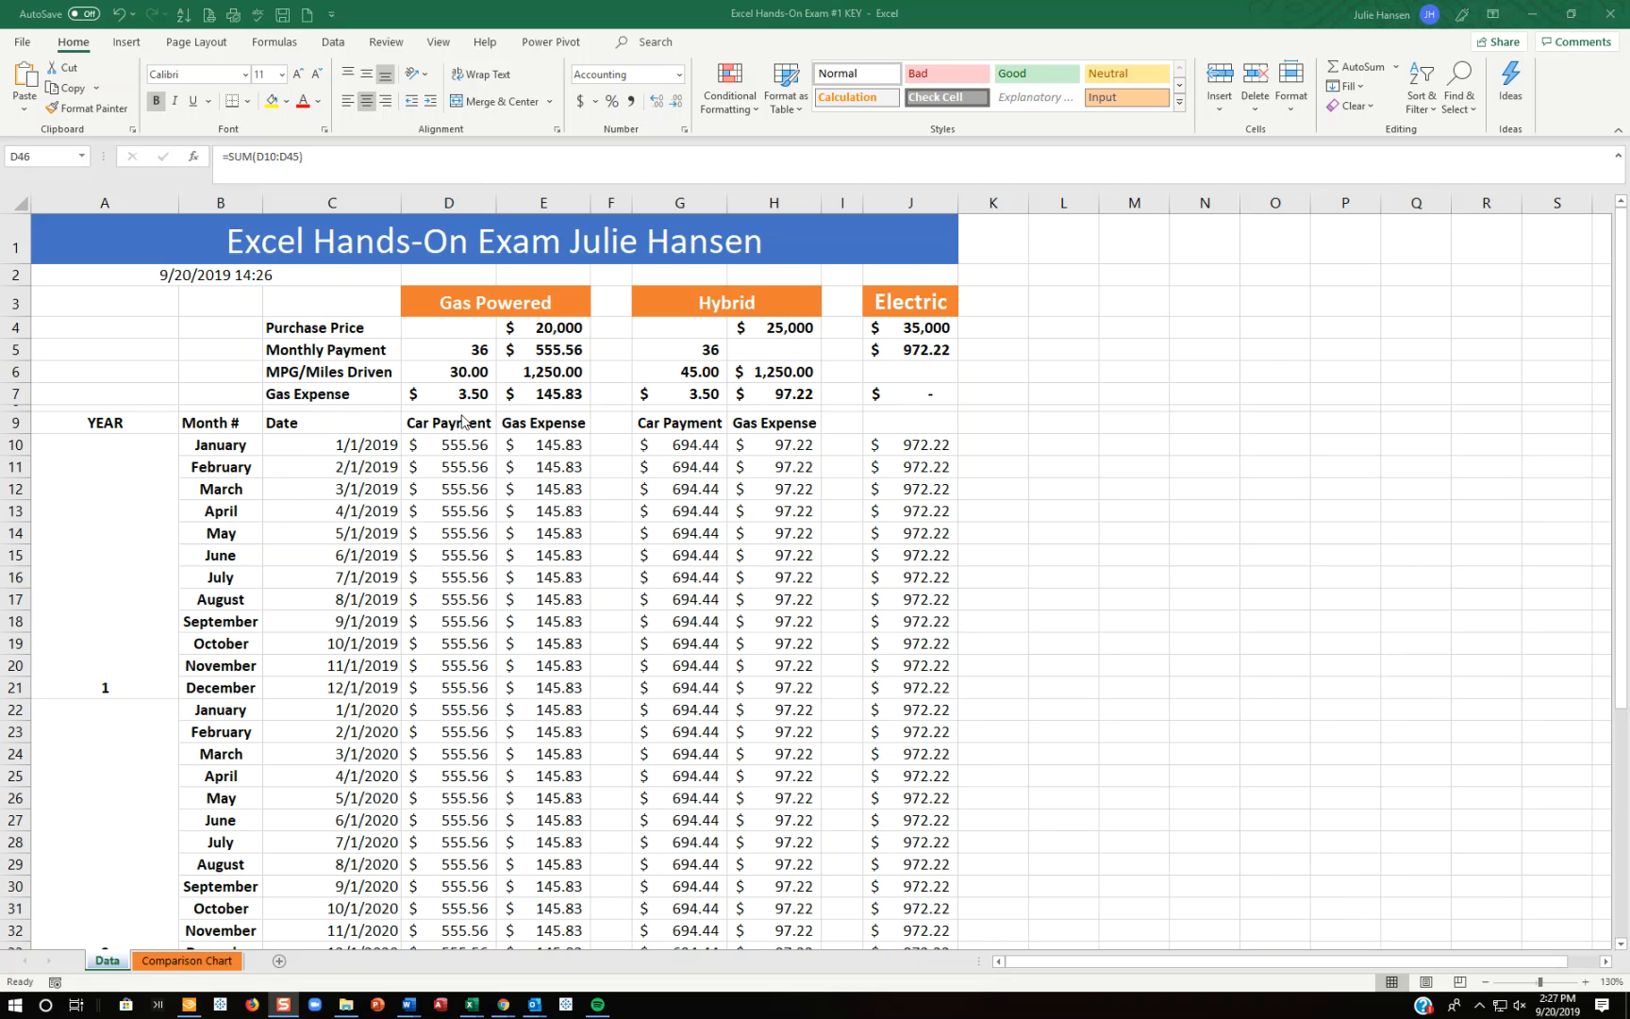
# Step: Examine the Gas Powered three-year total formulas in D46 and E46 and the total price of car in D47
pyautogui.scroll(-8, 498, 451)
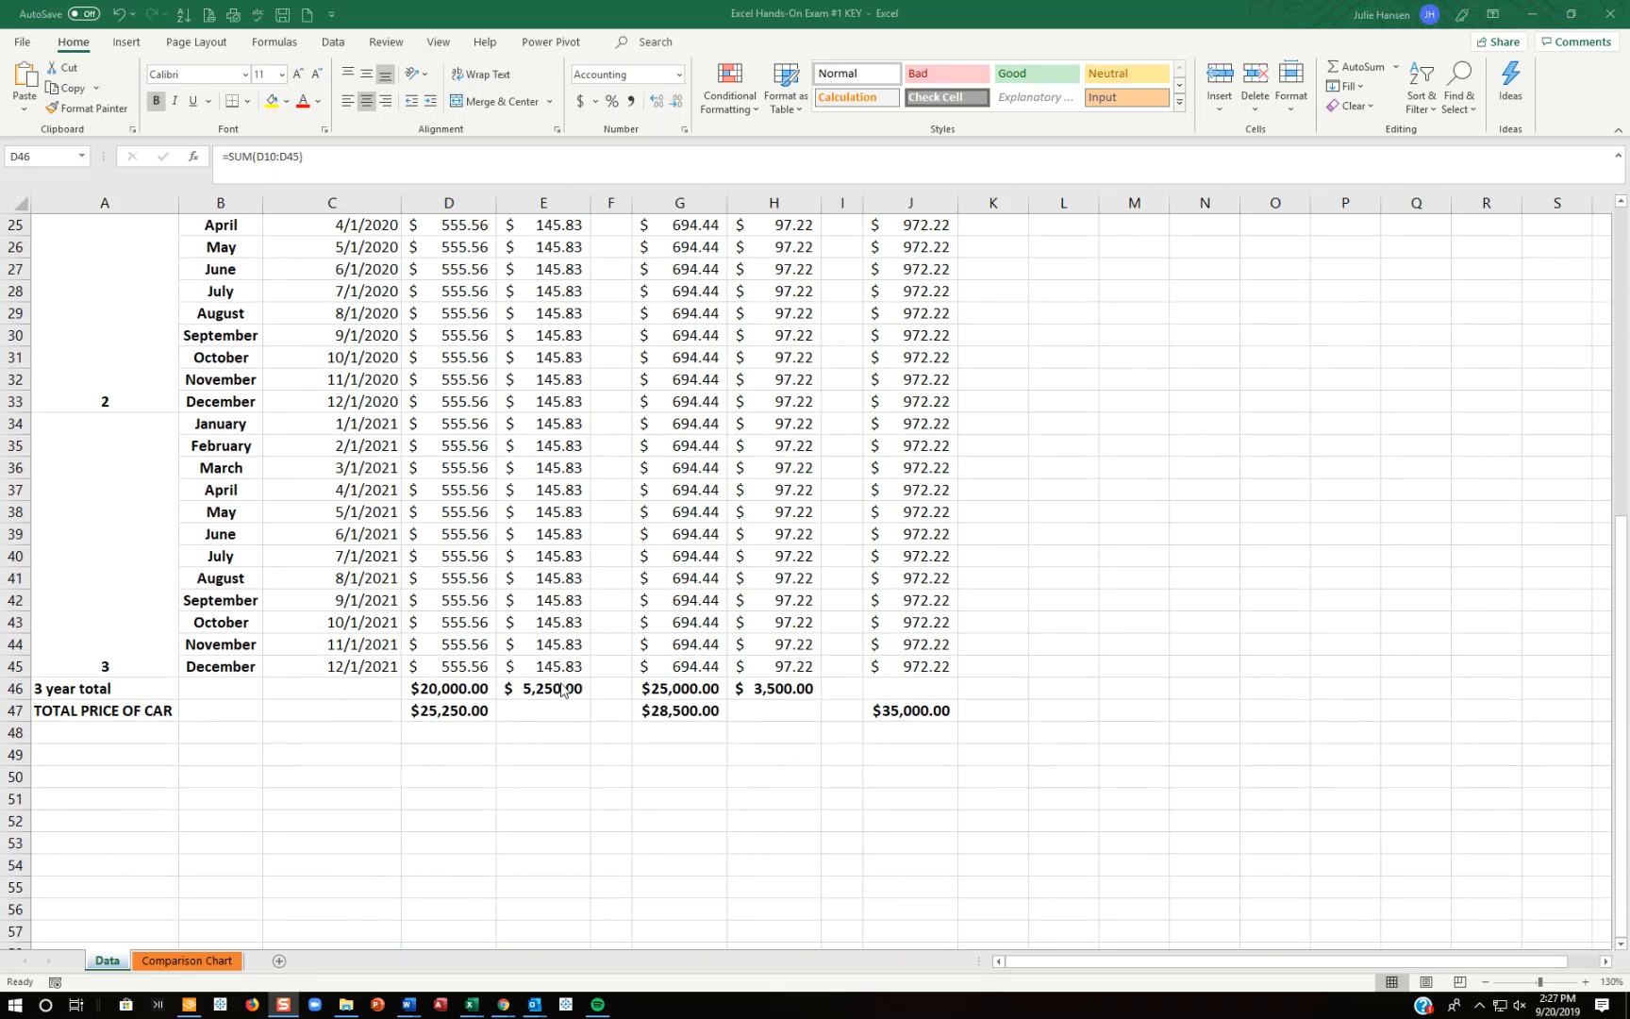
pyautogui.click(562, 690)
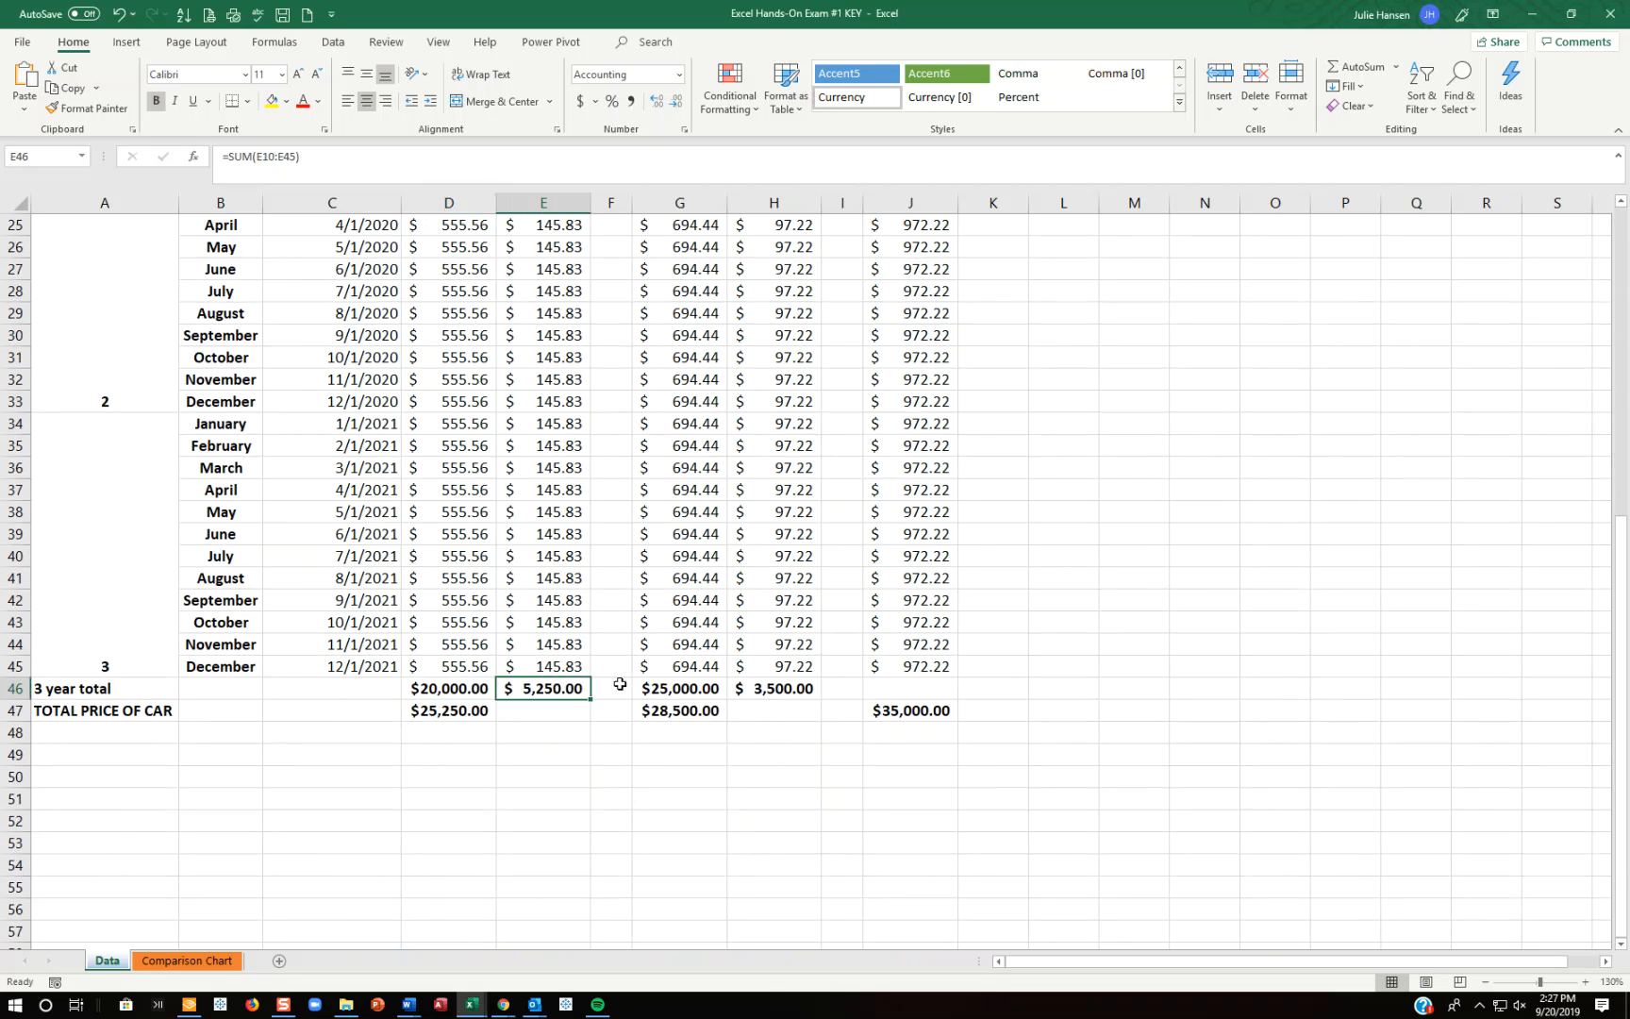
pyautogui.click(465, 689)
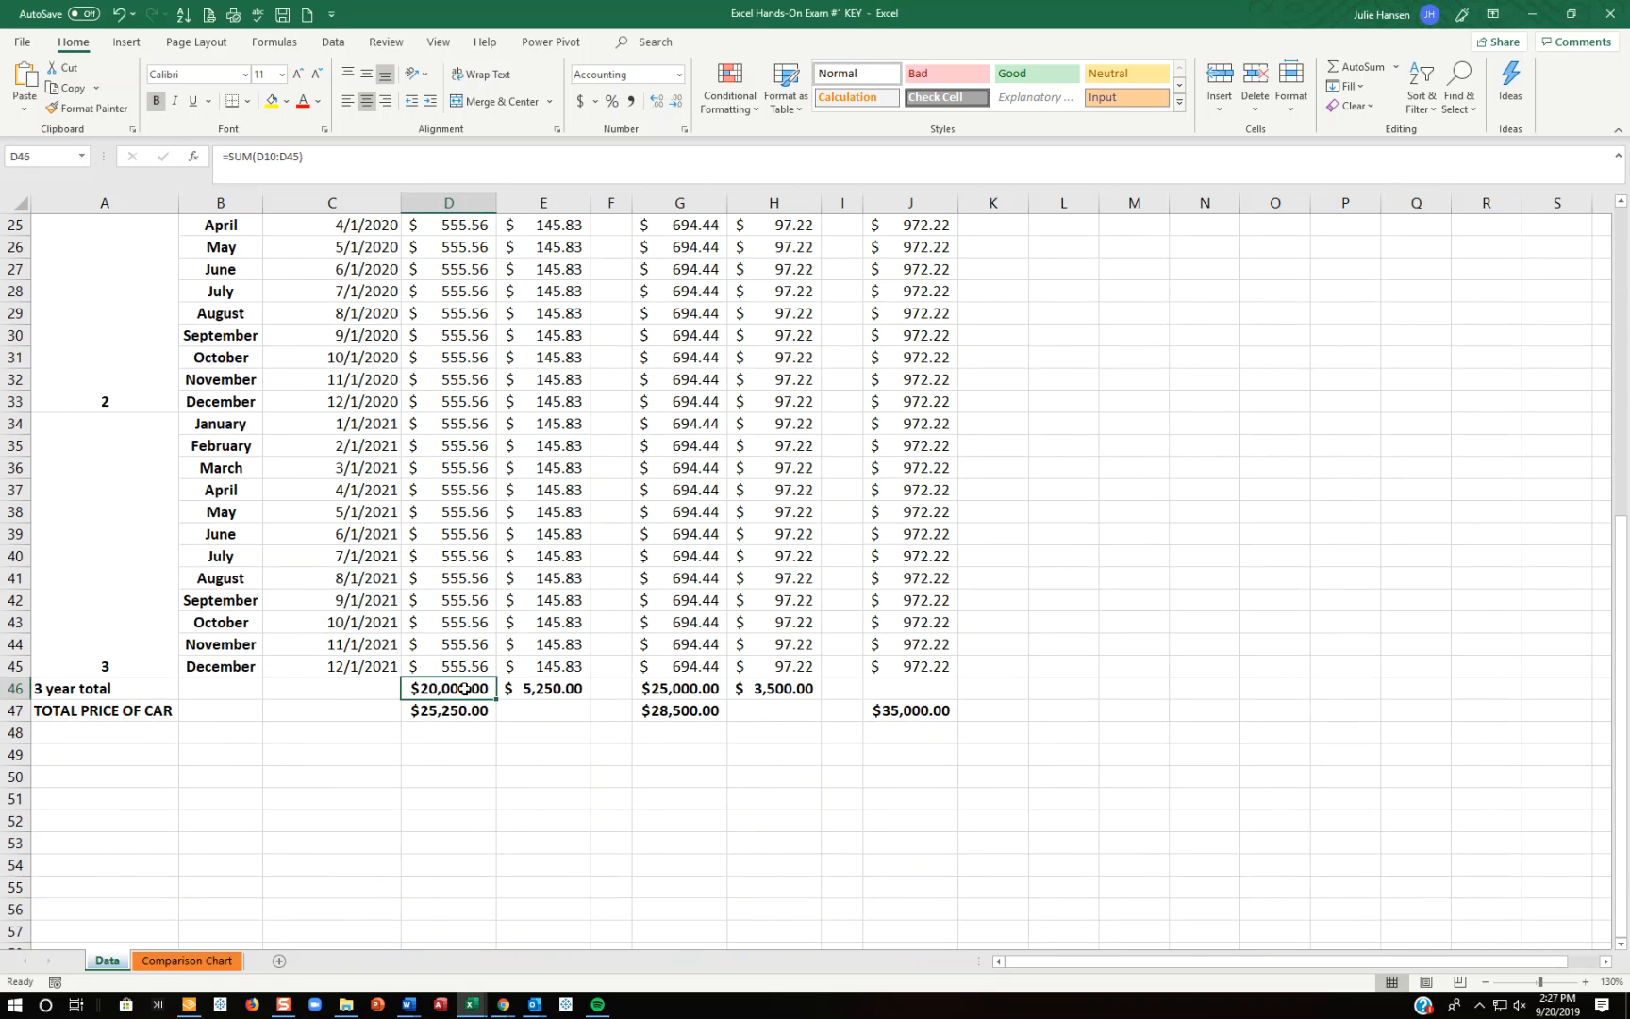
pyautogui.click(585, 690)
pyautogui.click(470, 707)
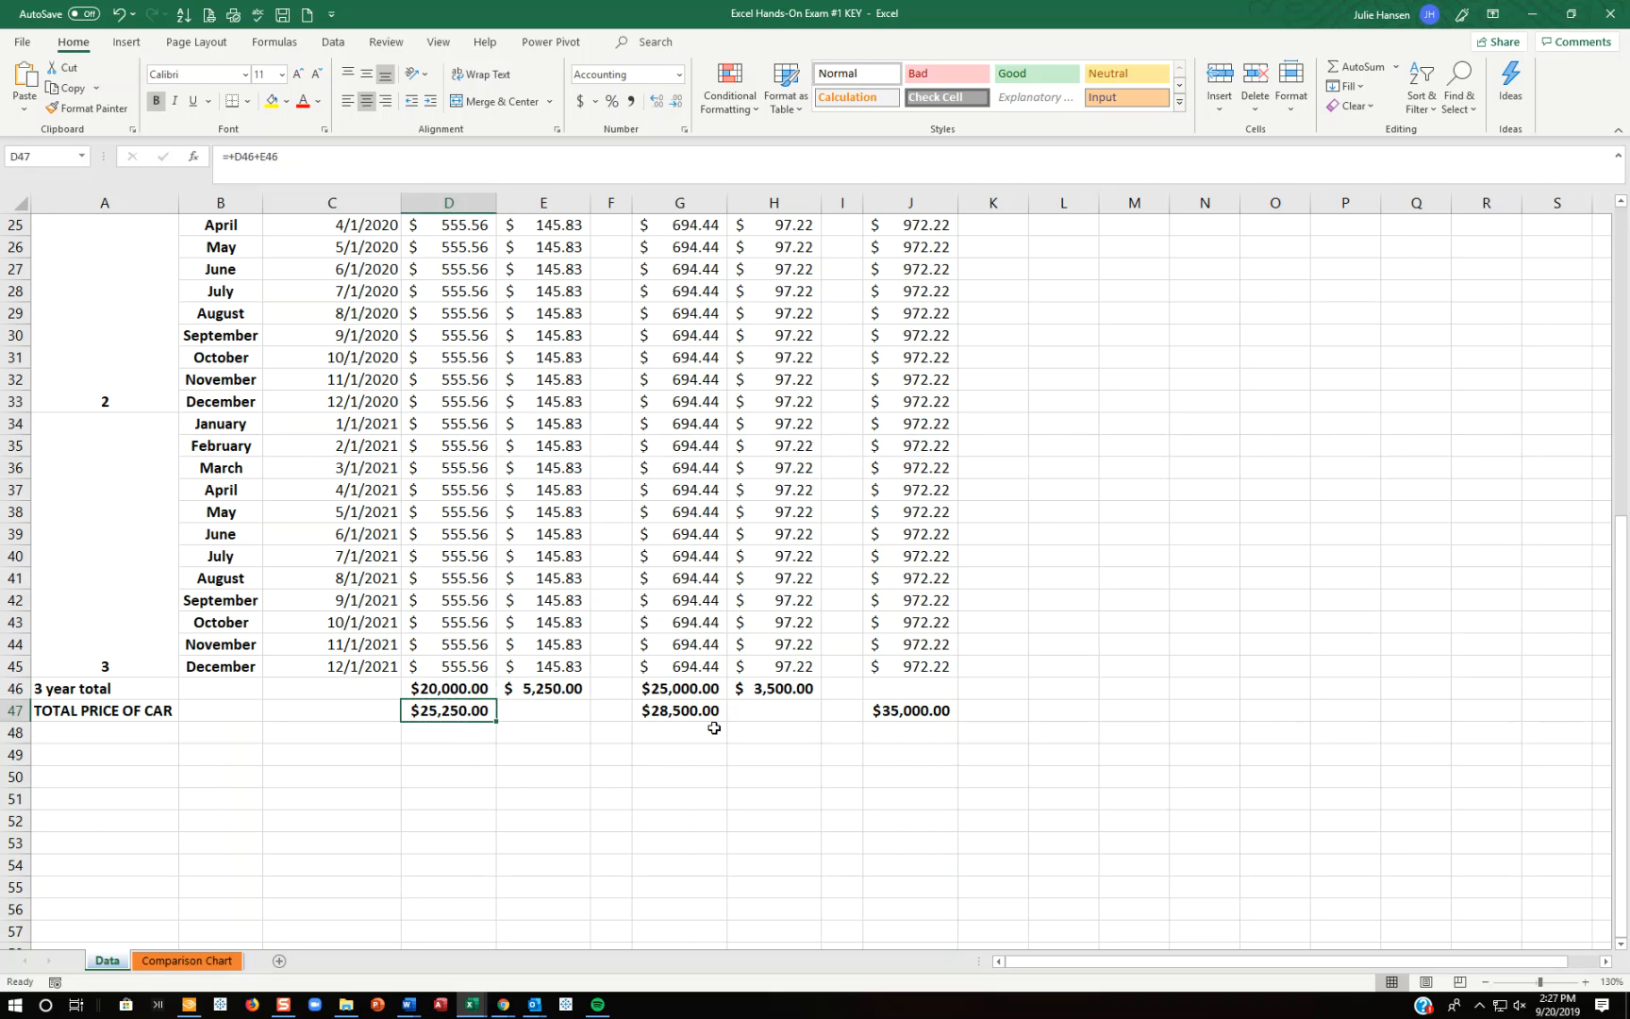
# Step: Calculate the Hybrid monthly payment in H5 with the formula +H4/G5, dividing the purchase price by the number of months
pyautogui.scroll(8, 698, 721)
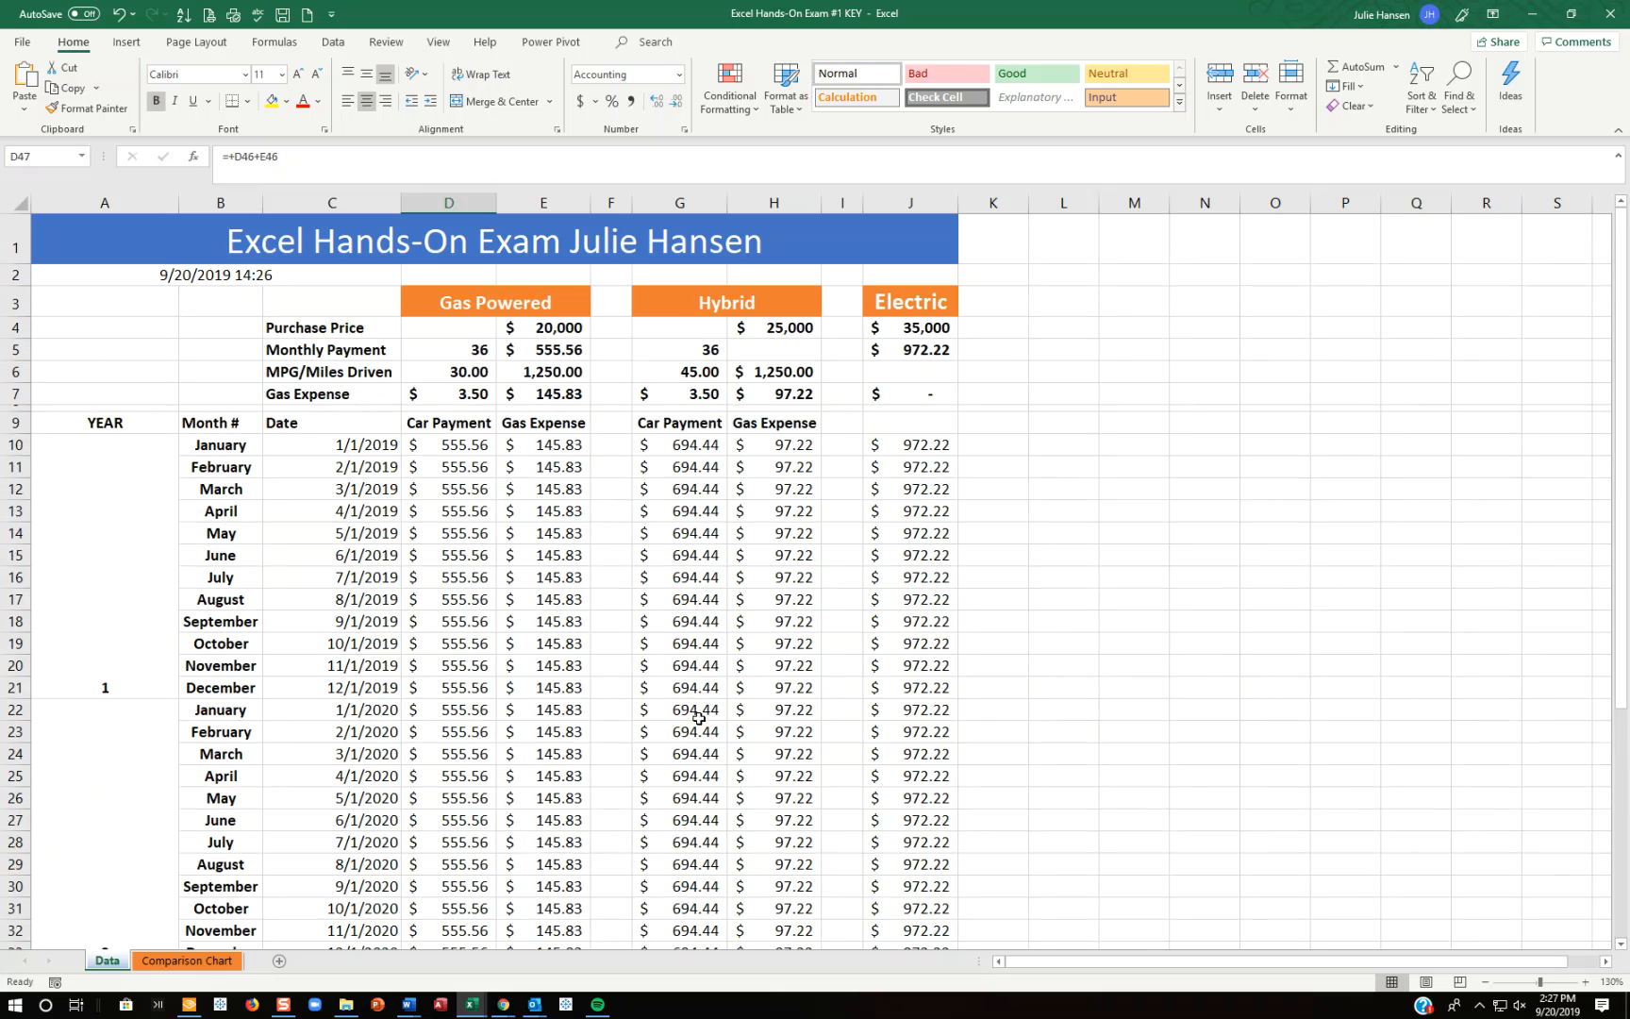
pyautogui.click(760, 327)
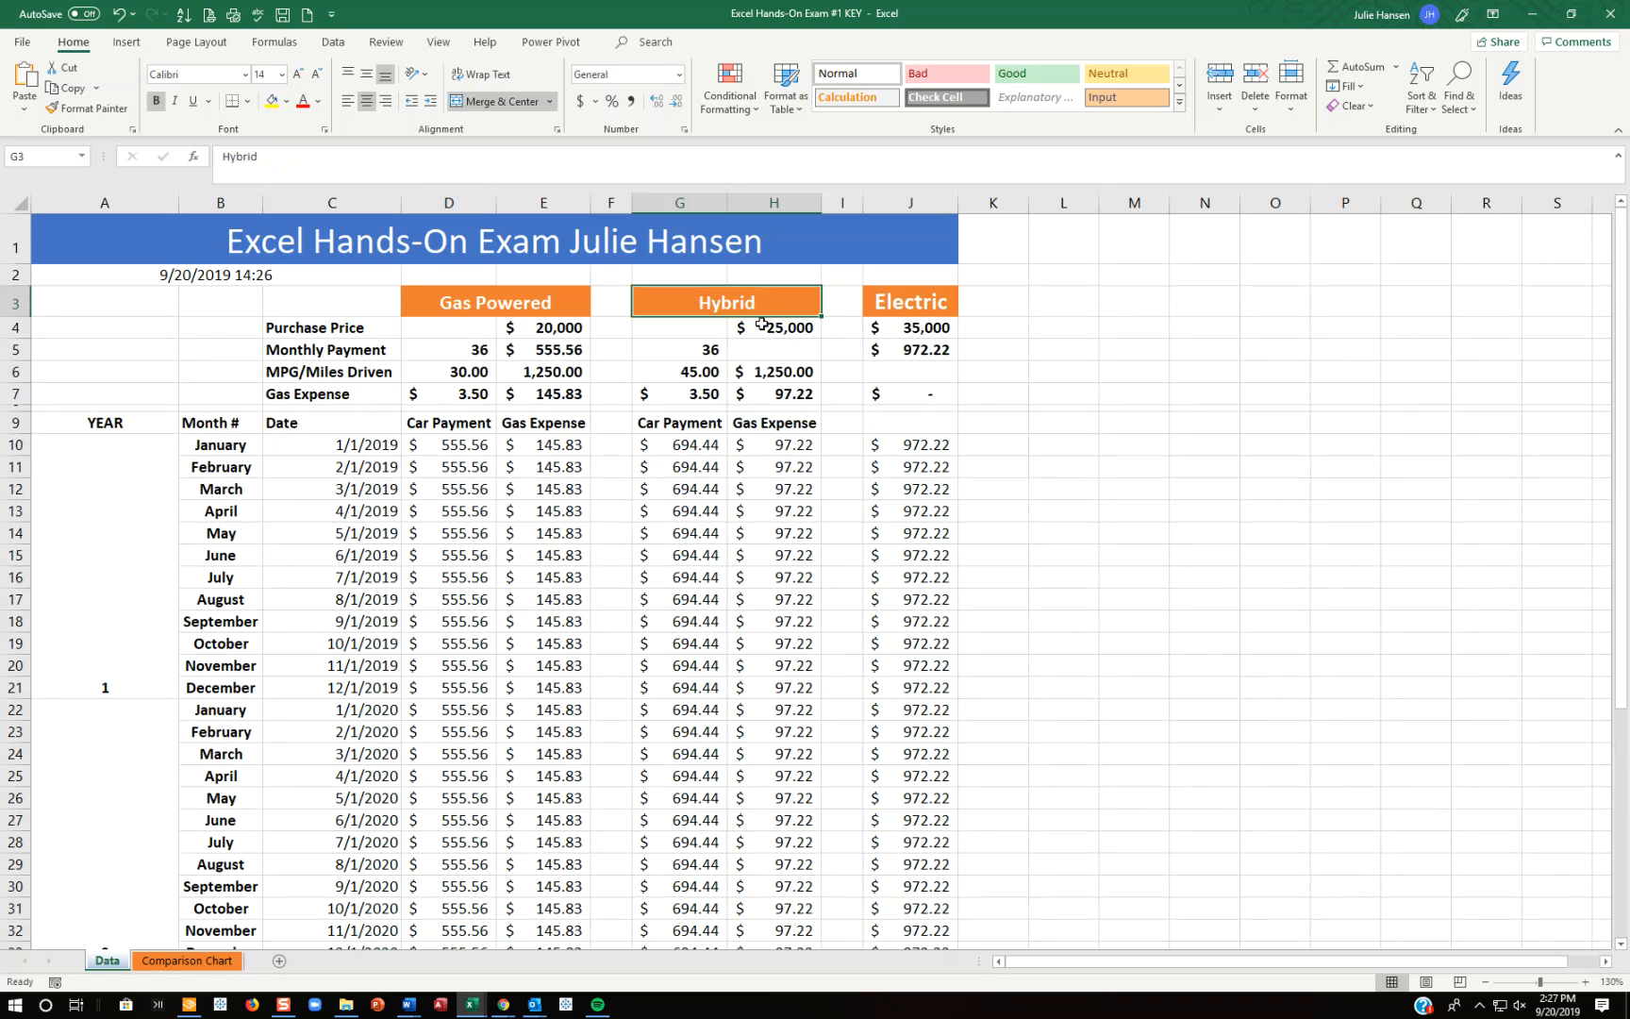
pyautogui.click(703, 347)
pyautogui.click(783, 350)
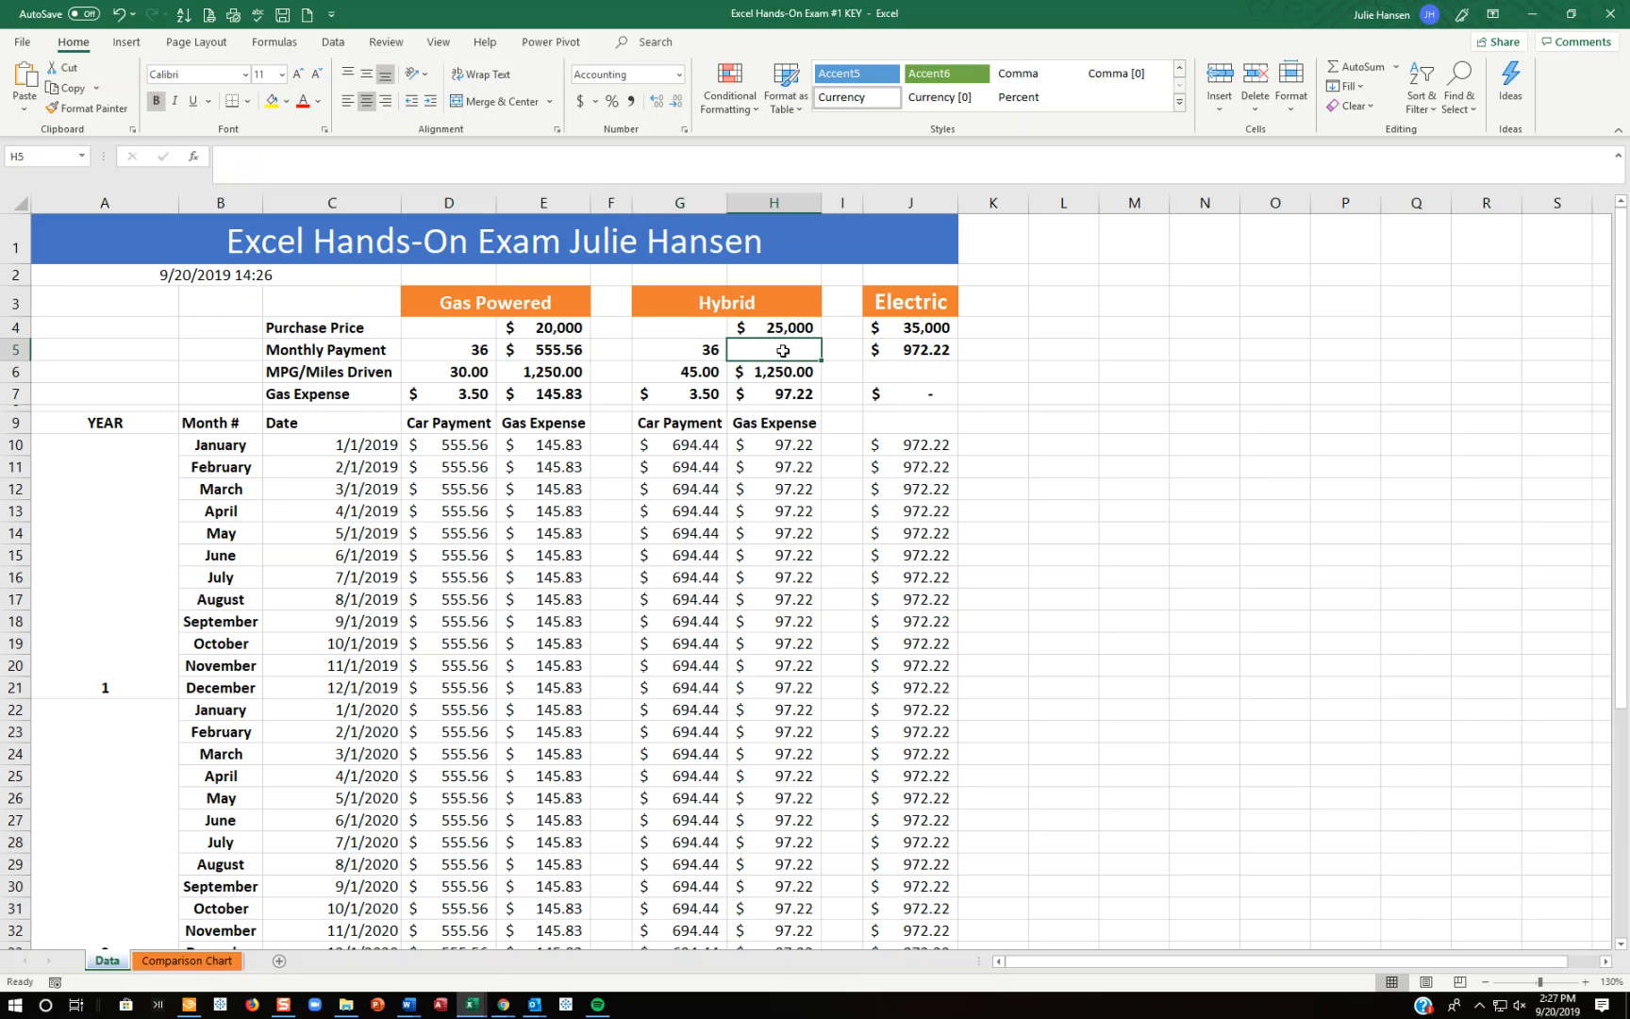
pyautogui.write('+')
pyautogui.click(782, 330)
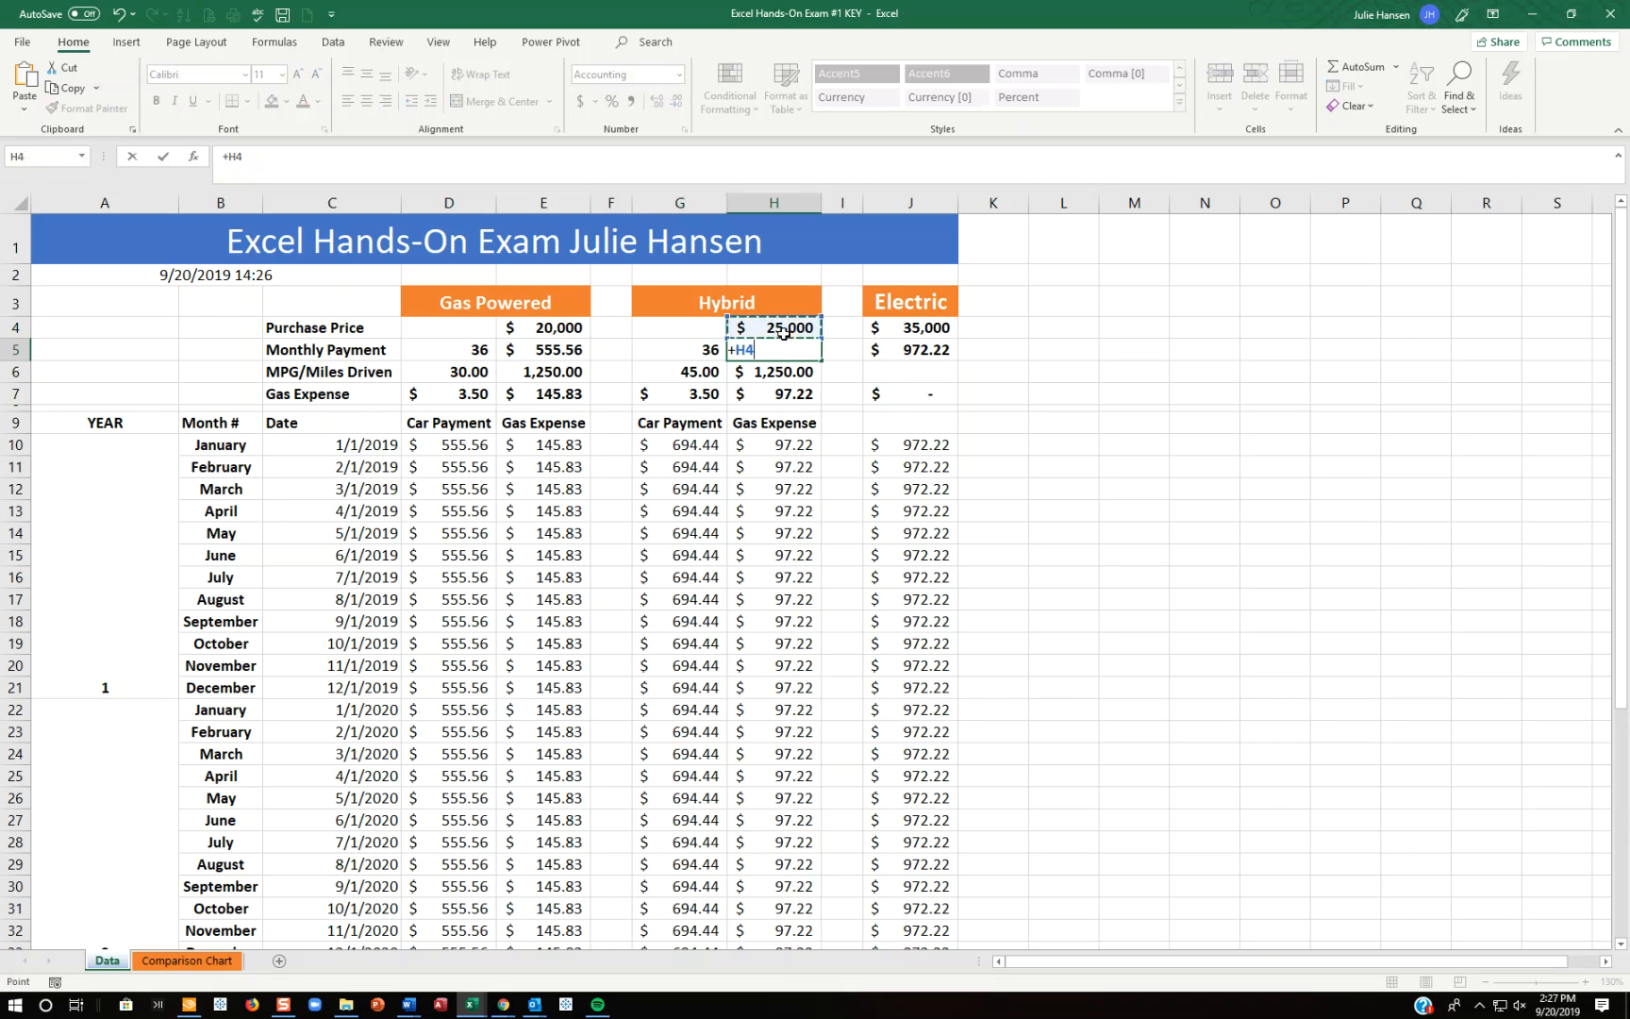
pyautogui.write('/')
pyautogui.click(684, 351)
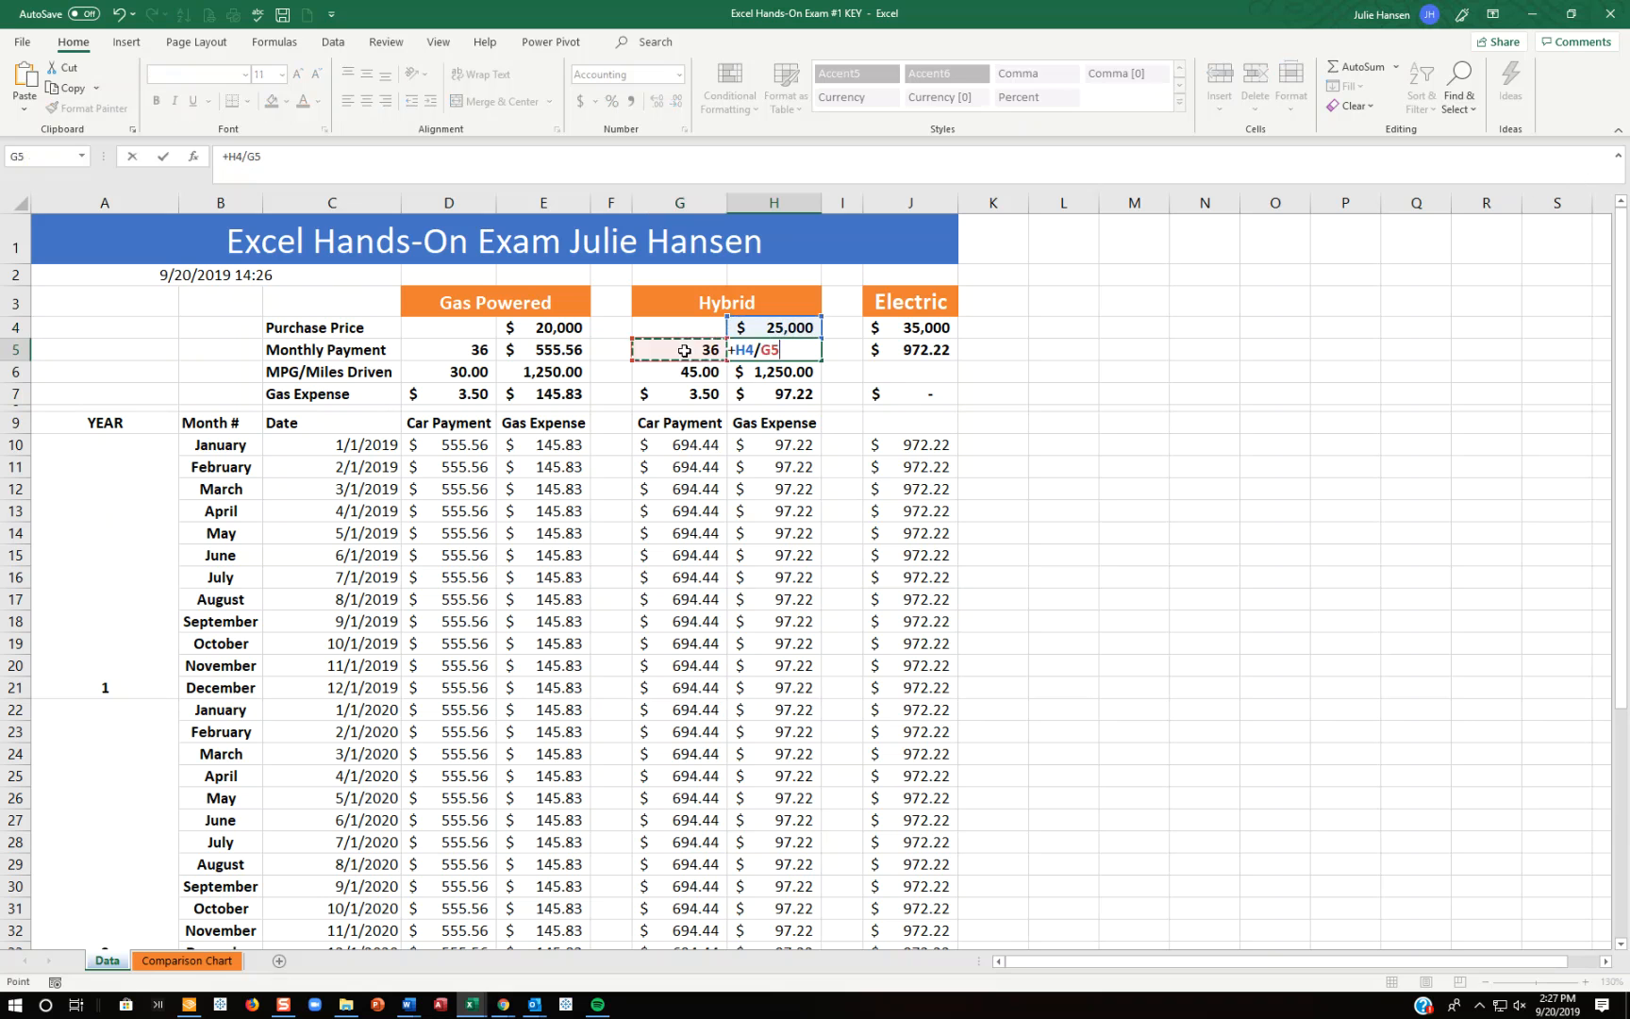
pyautogui.press('Return')
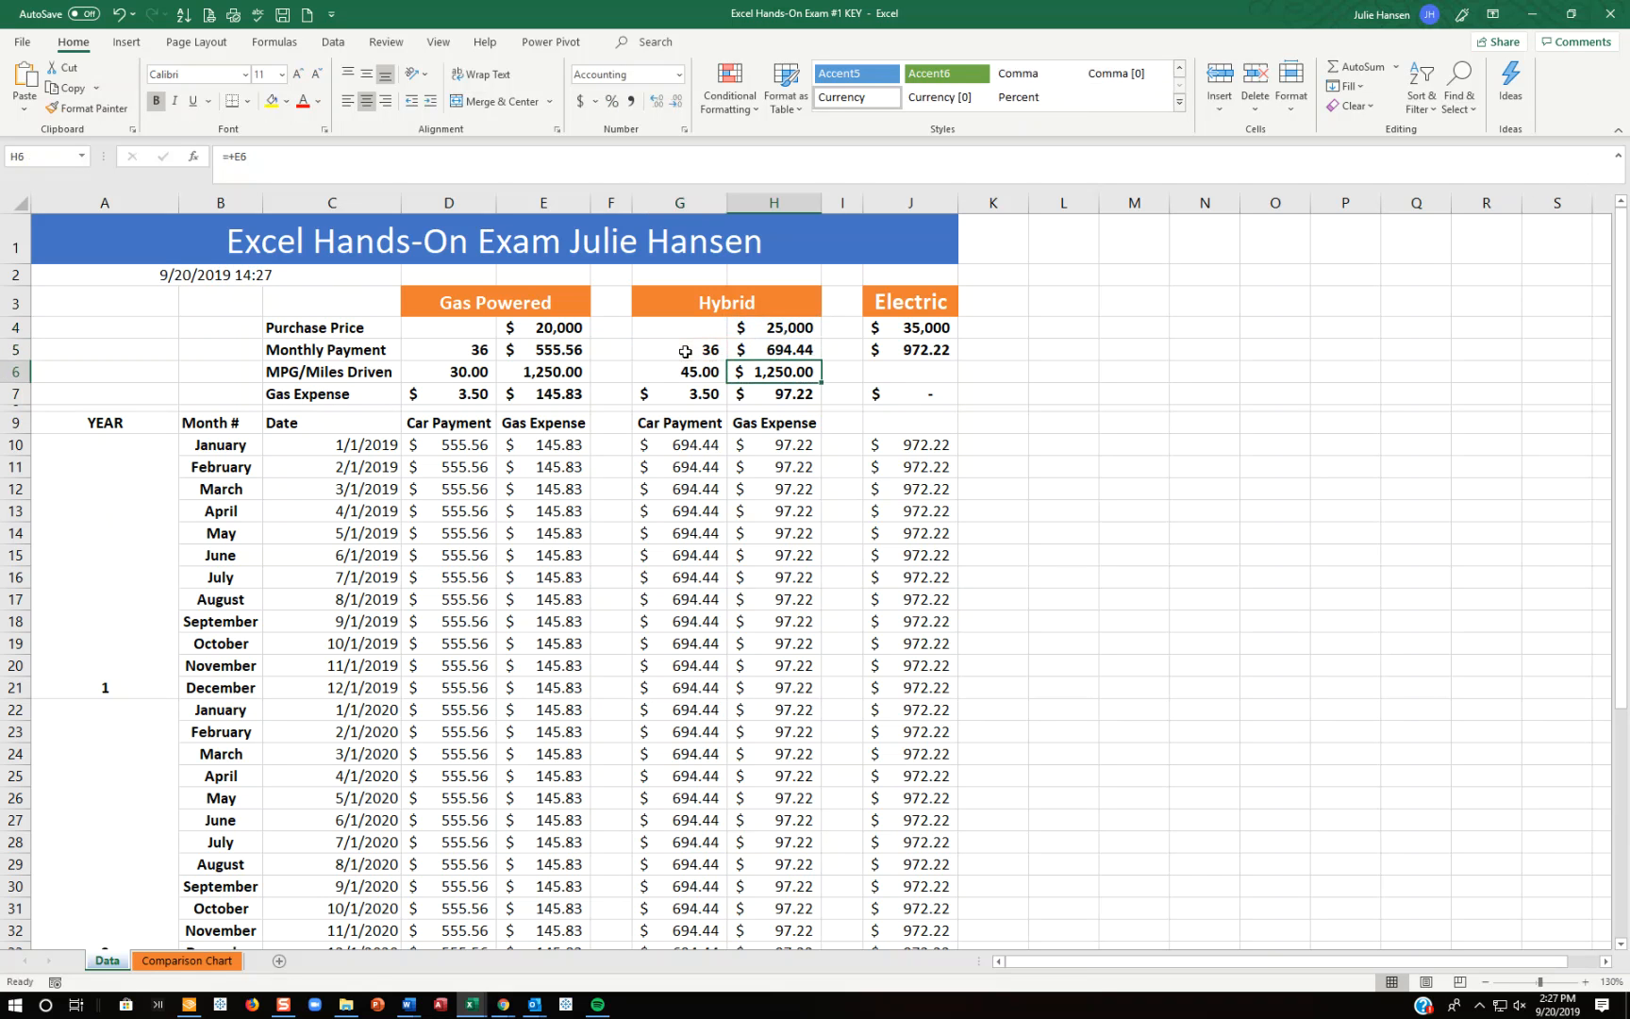
pyautogui.click(691, 450)
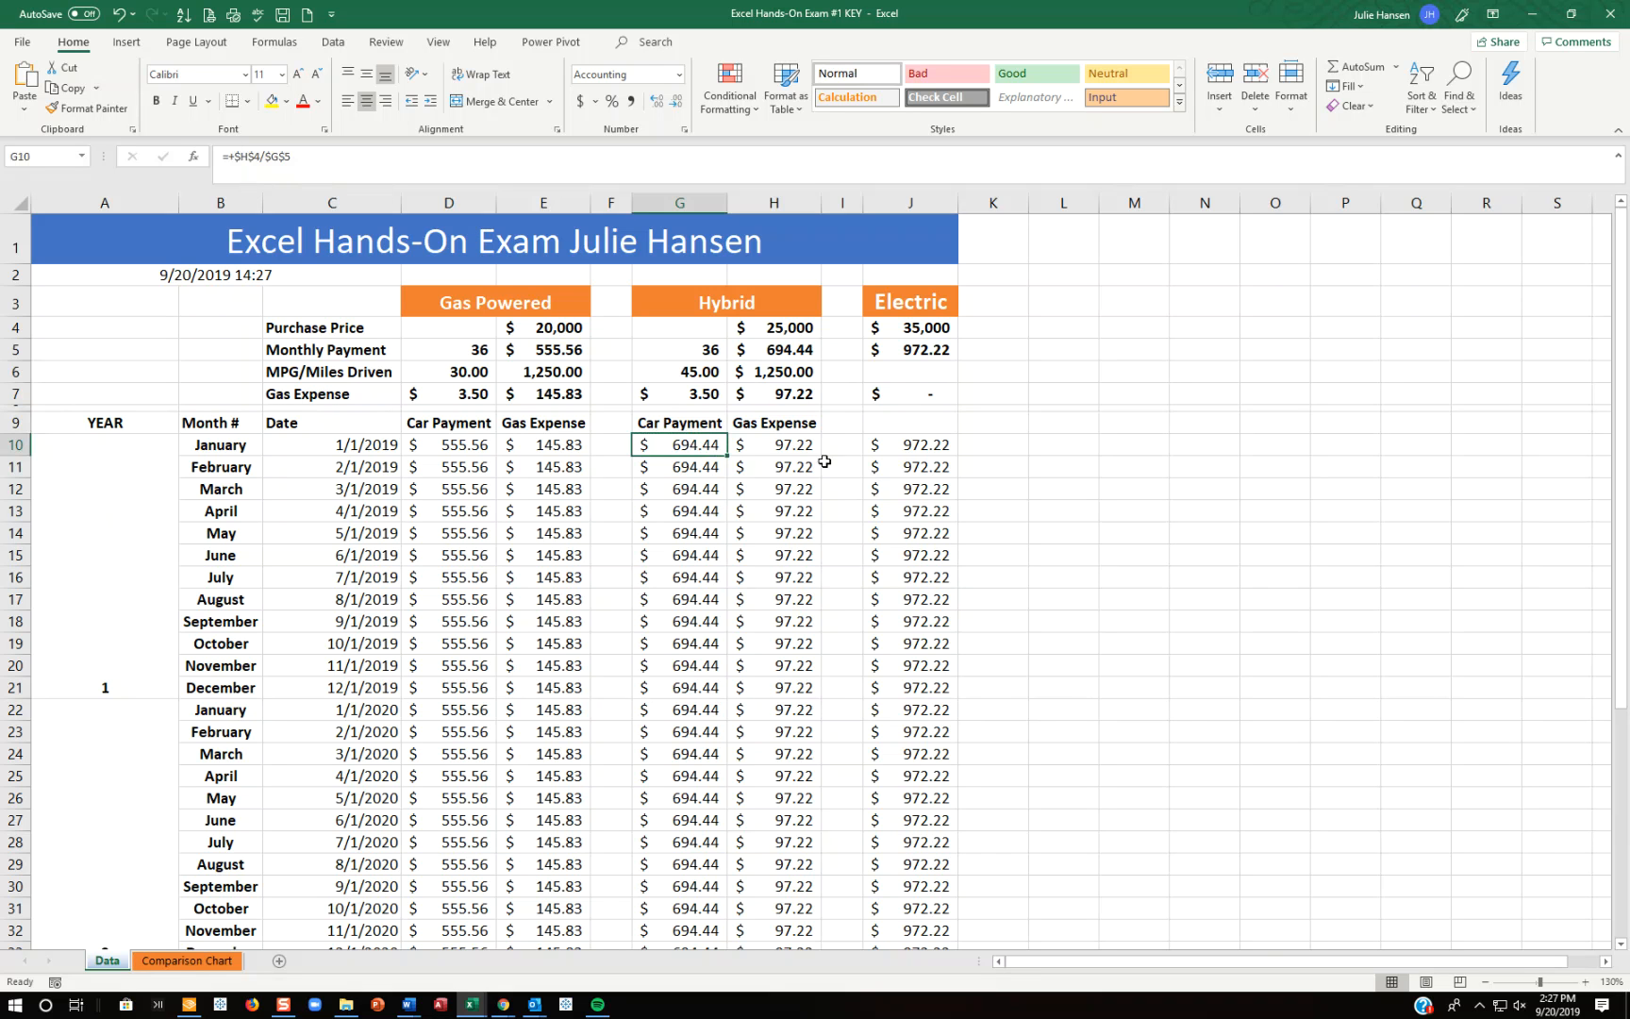
pyautogui.moveTo(321, 159); pyautogui.dragTo(222, 158)
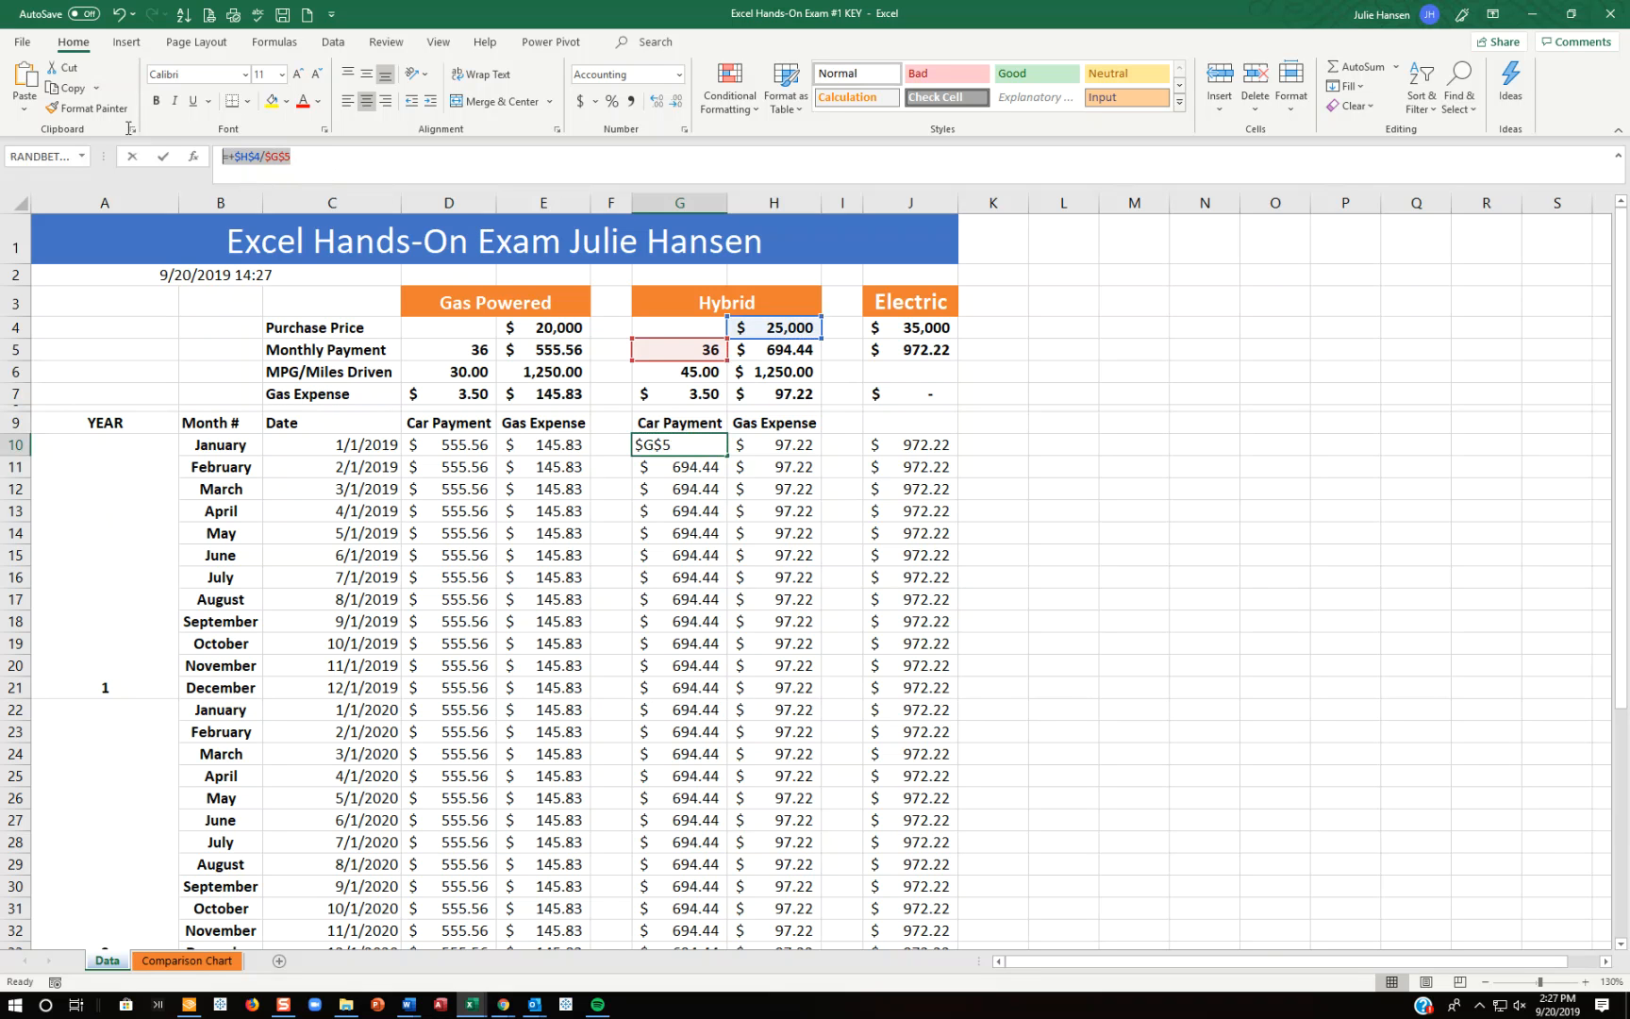
pyautogui.write('=')
pyautogui.click(781, 444)
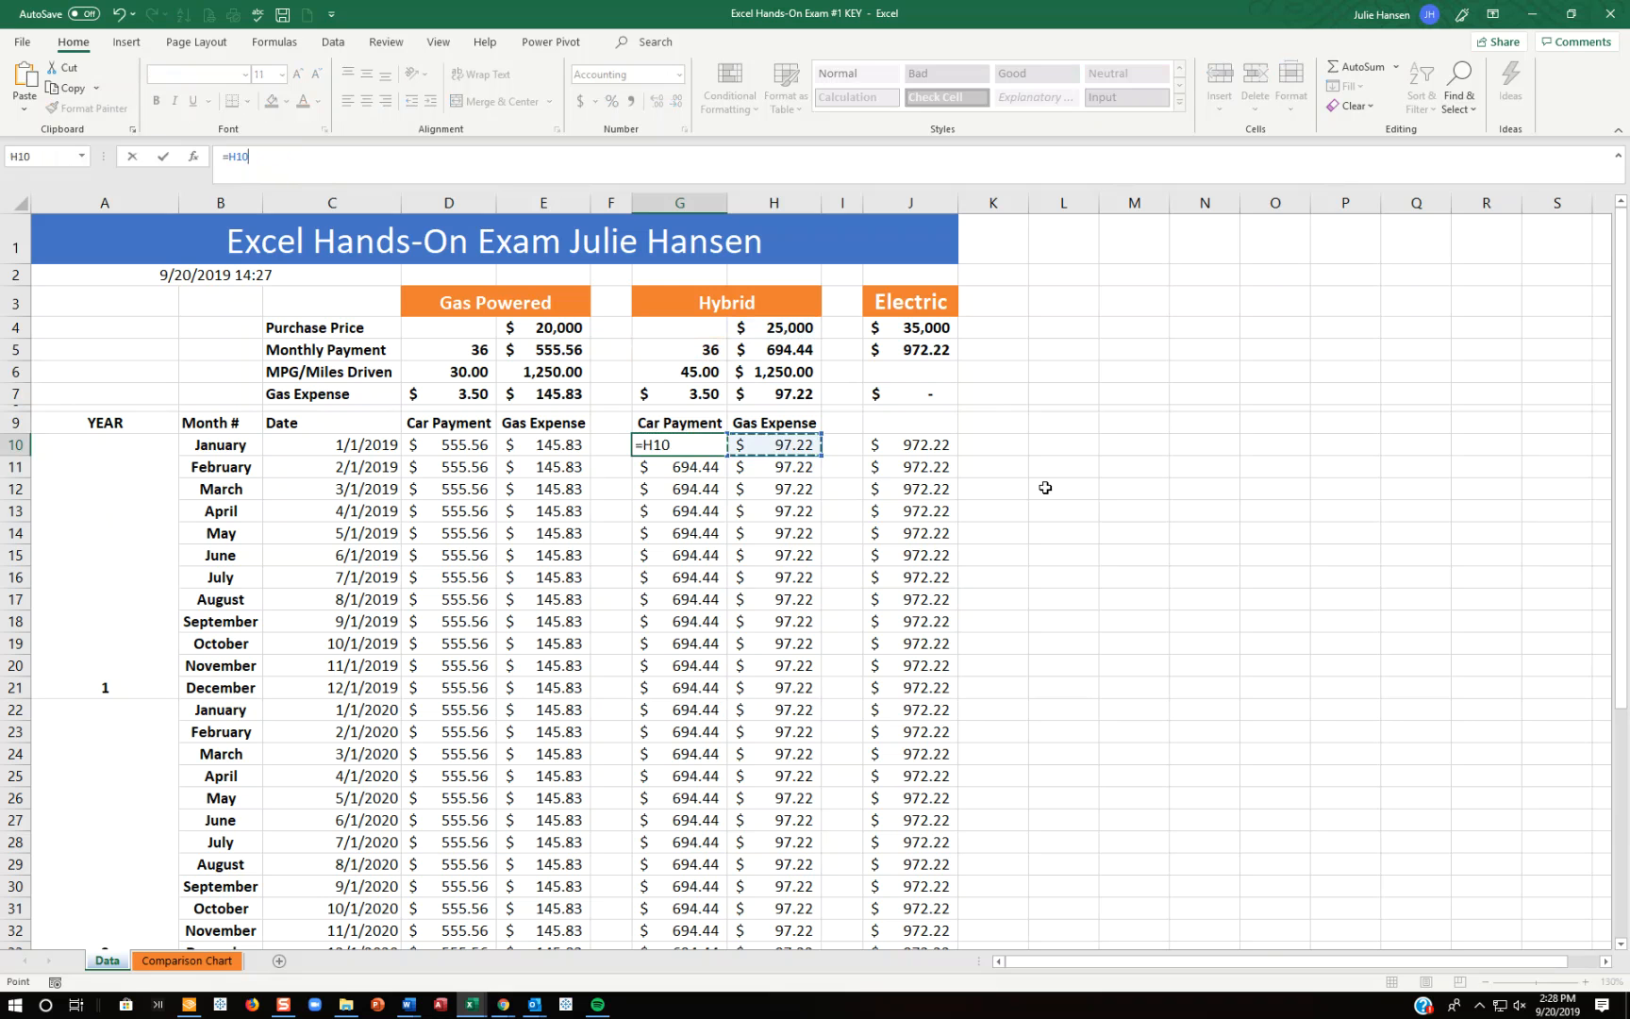
pyautogui.press('Escape')
# Step: Apply comma formatting without a dollar sign to the Hybrid miles driven in H6
pyautogui.click(771, 444)
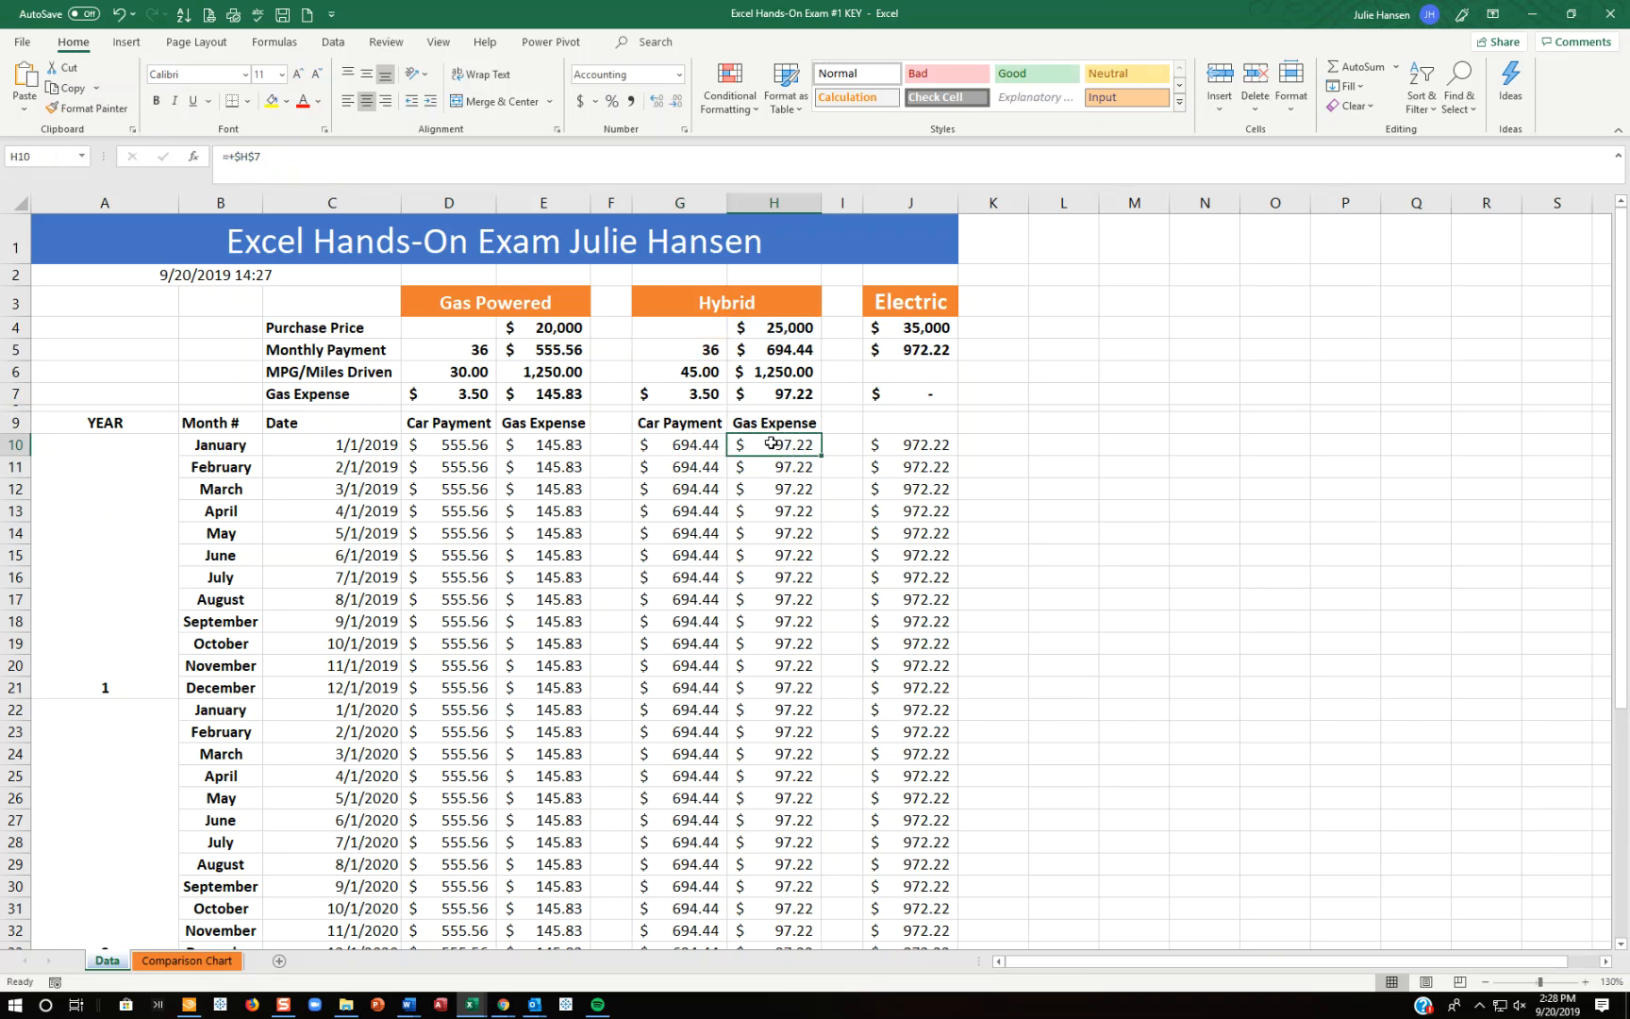
pyautogui.click(798, 370)
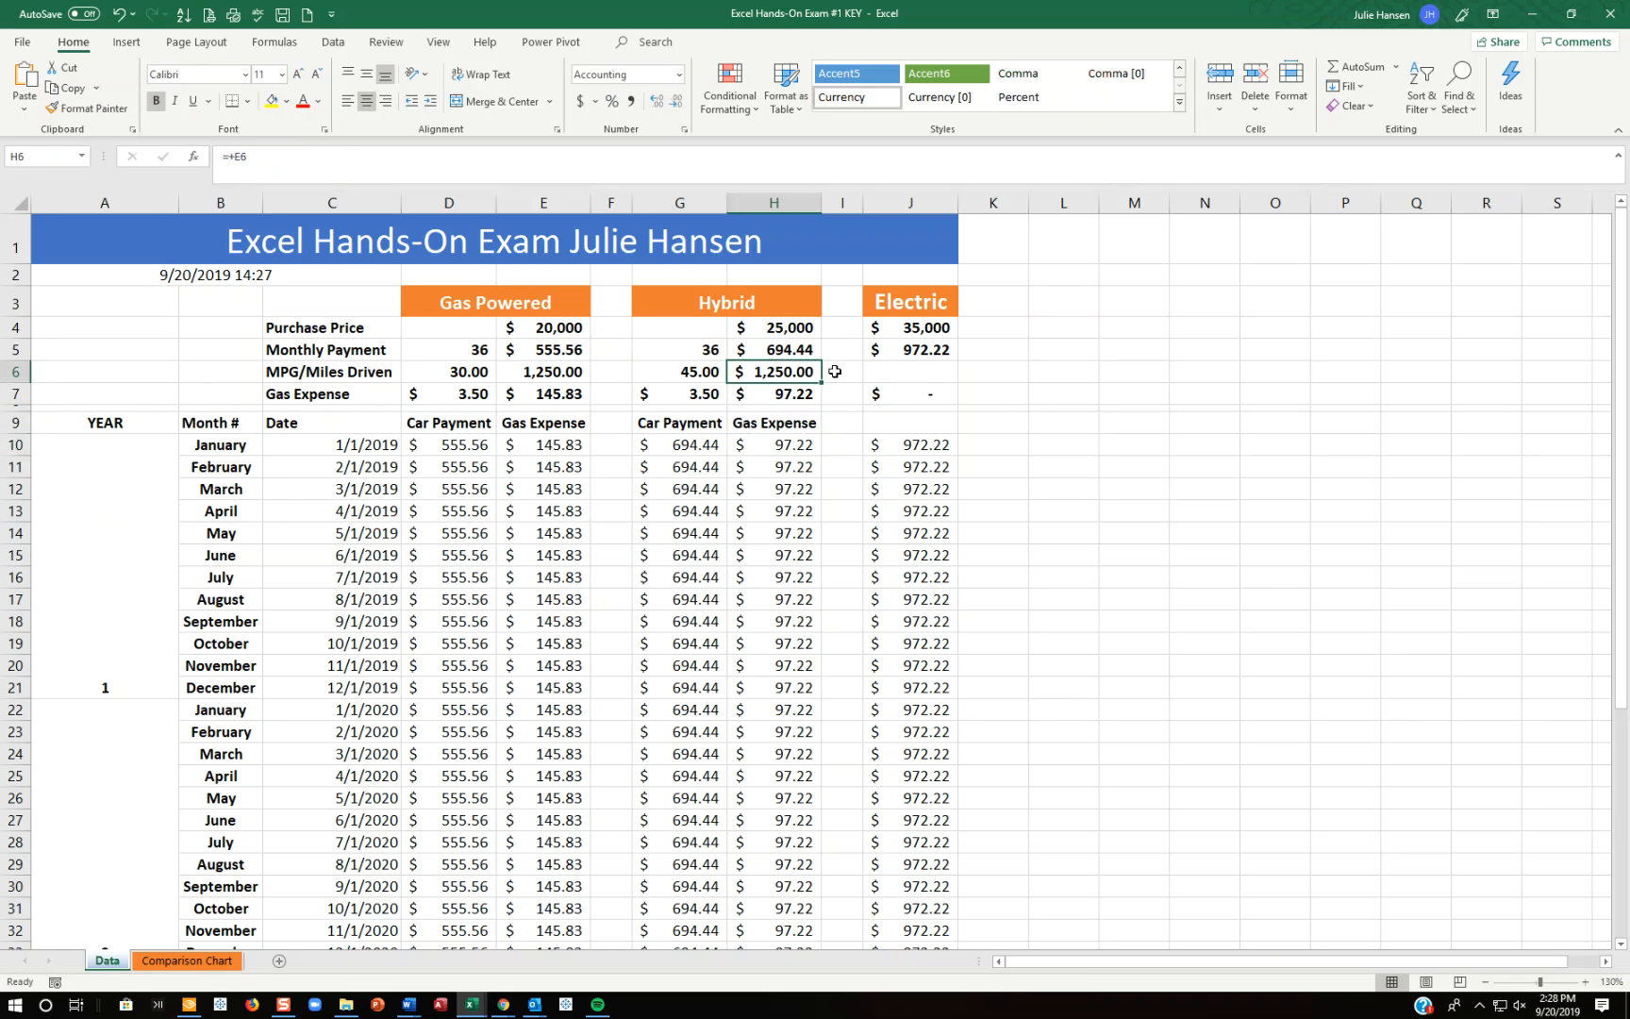
pyautogui.click(701, 373)
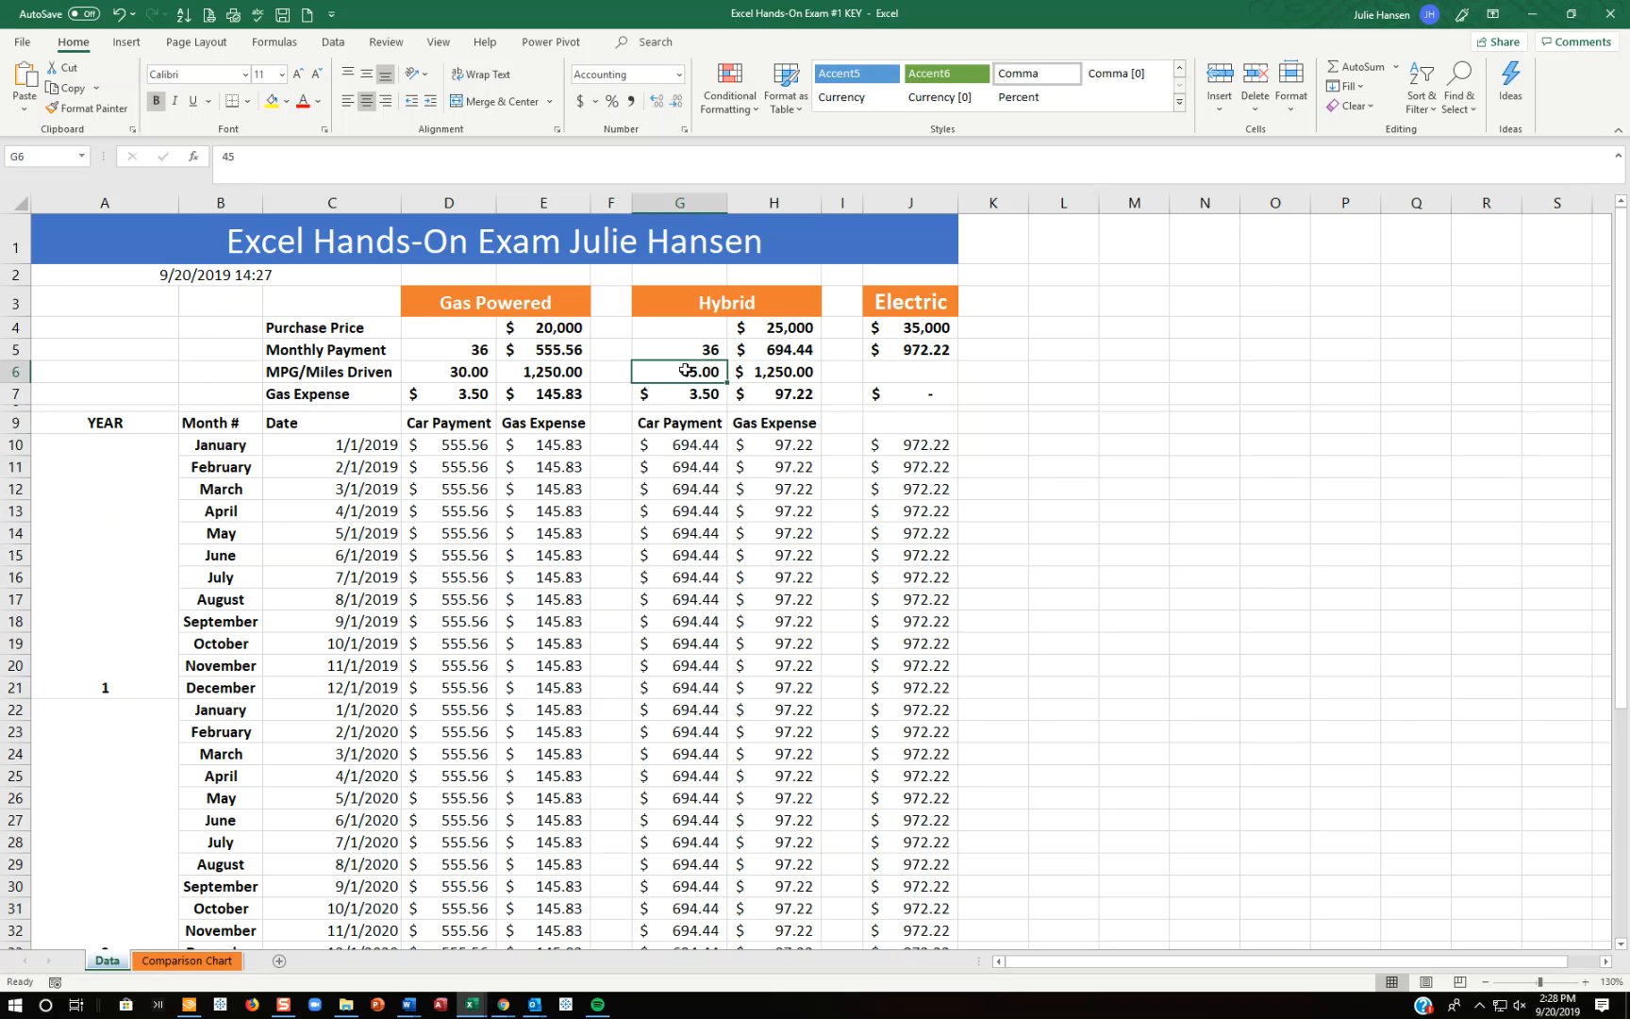
pyautogui.click(798, 371)
pyautogui.click(631, 101)
# Step: Examine the Hybrid MPG, gas price and gas expense cells, comparing the H7 formula with the Gas Powered one in E7
pyautogui.click(693, 370)
pyautogui.click(666, 393)
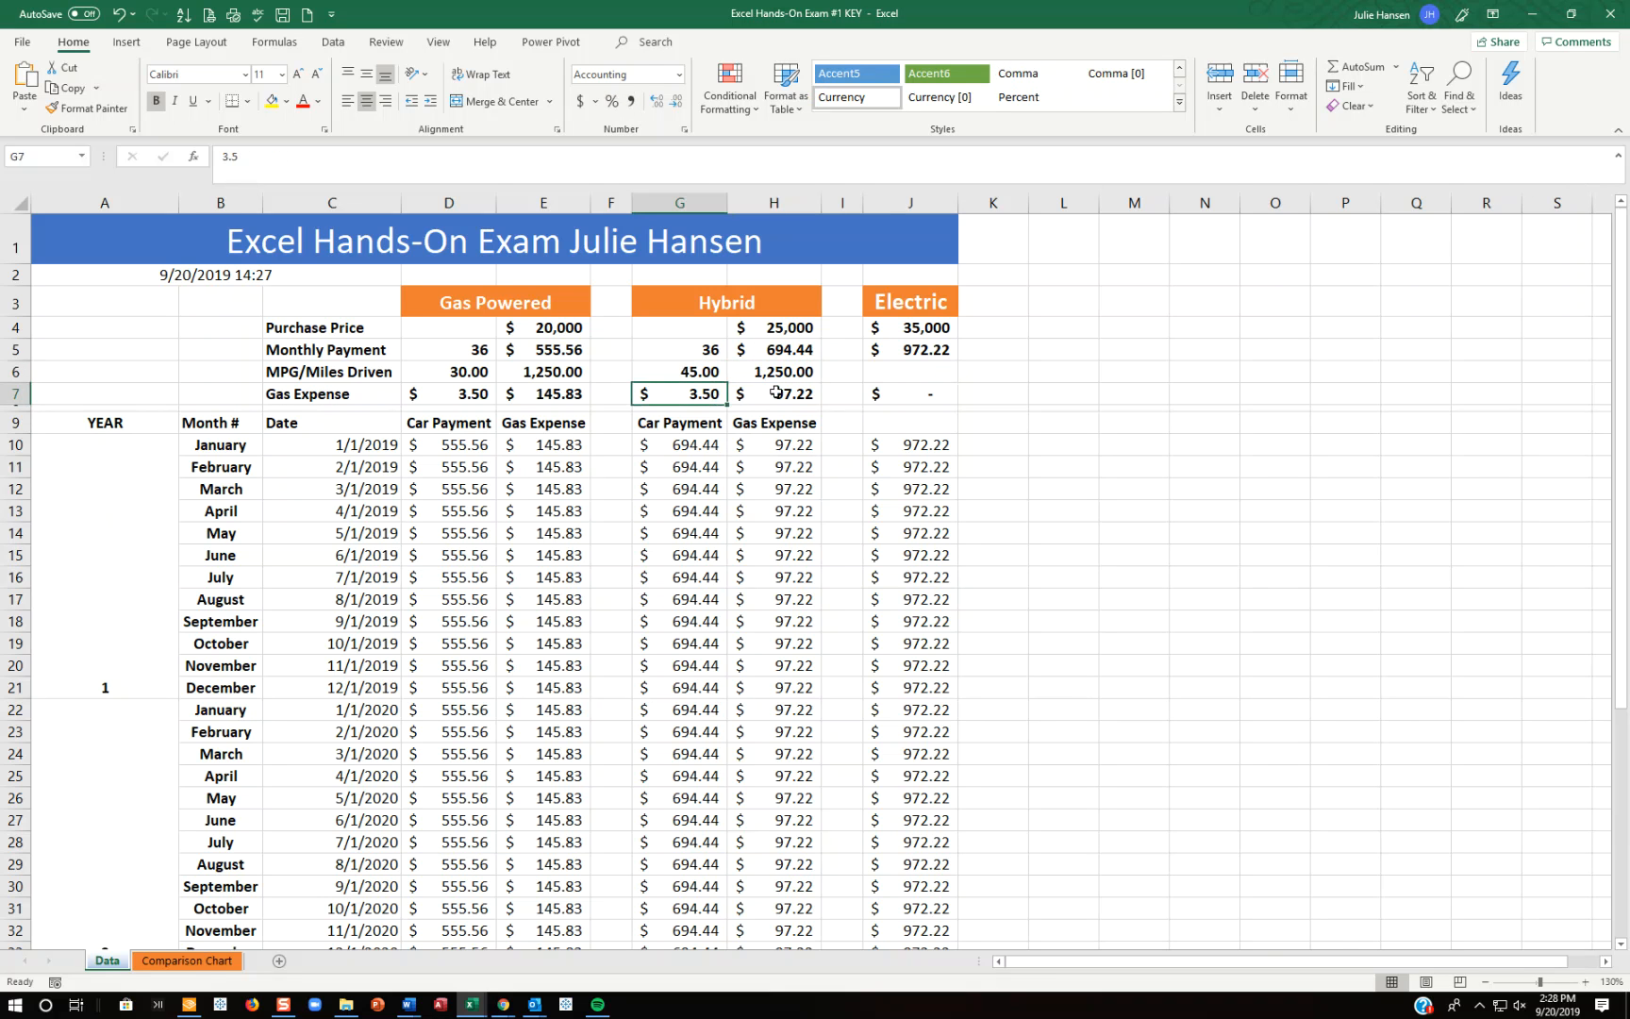
pyautogui.click(762, 393)
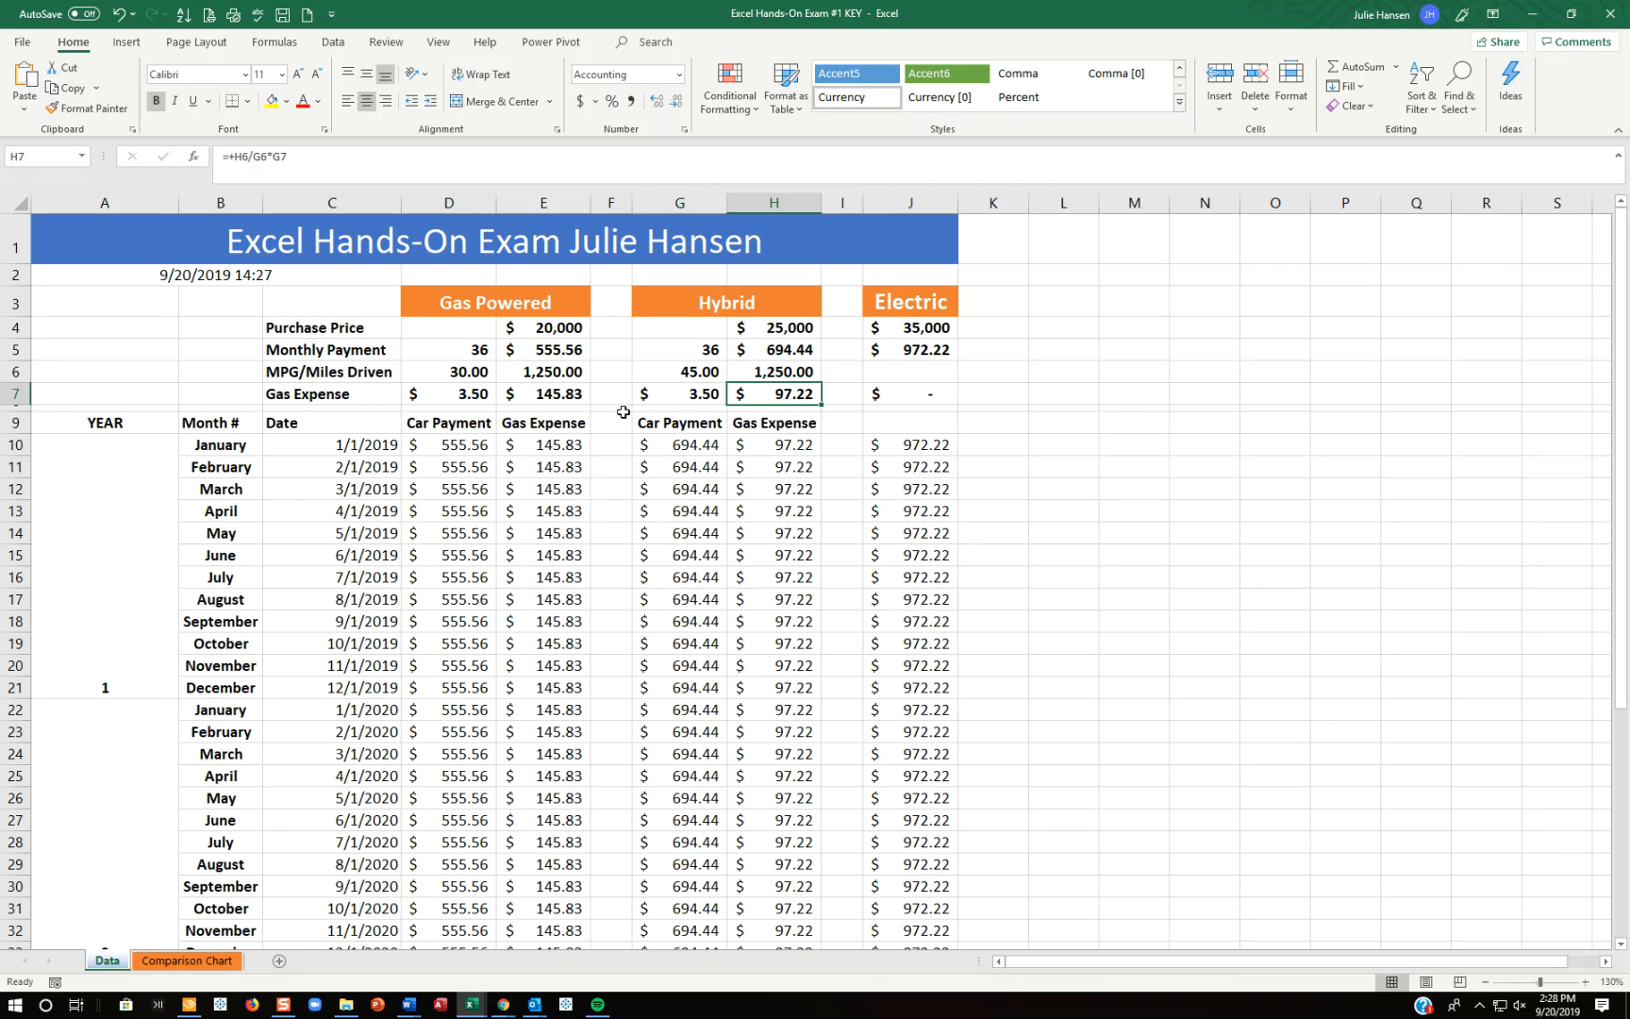
pyautogui.click(560, 395)
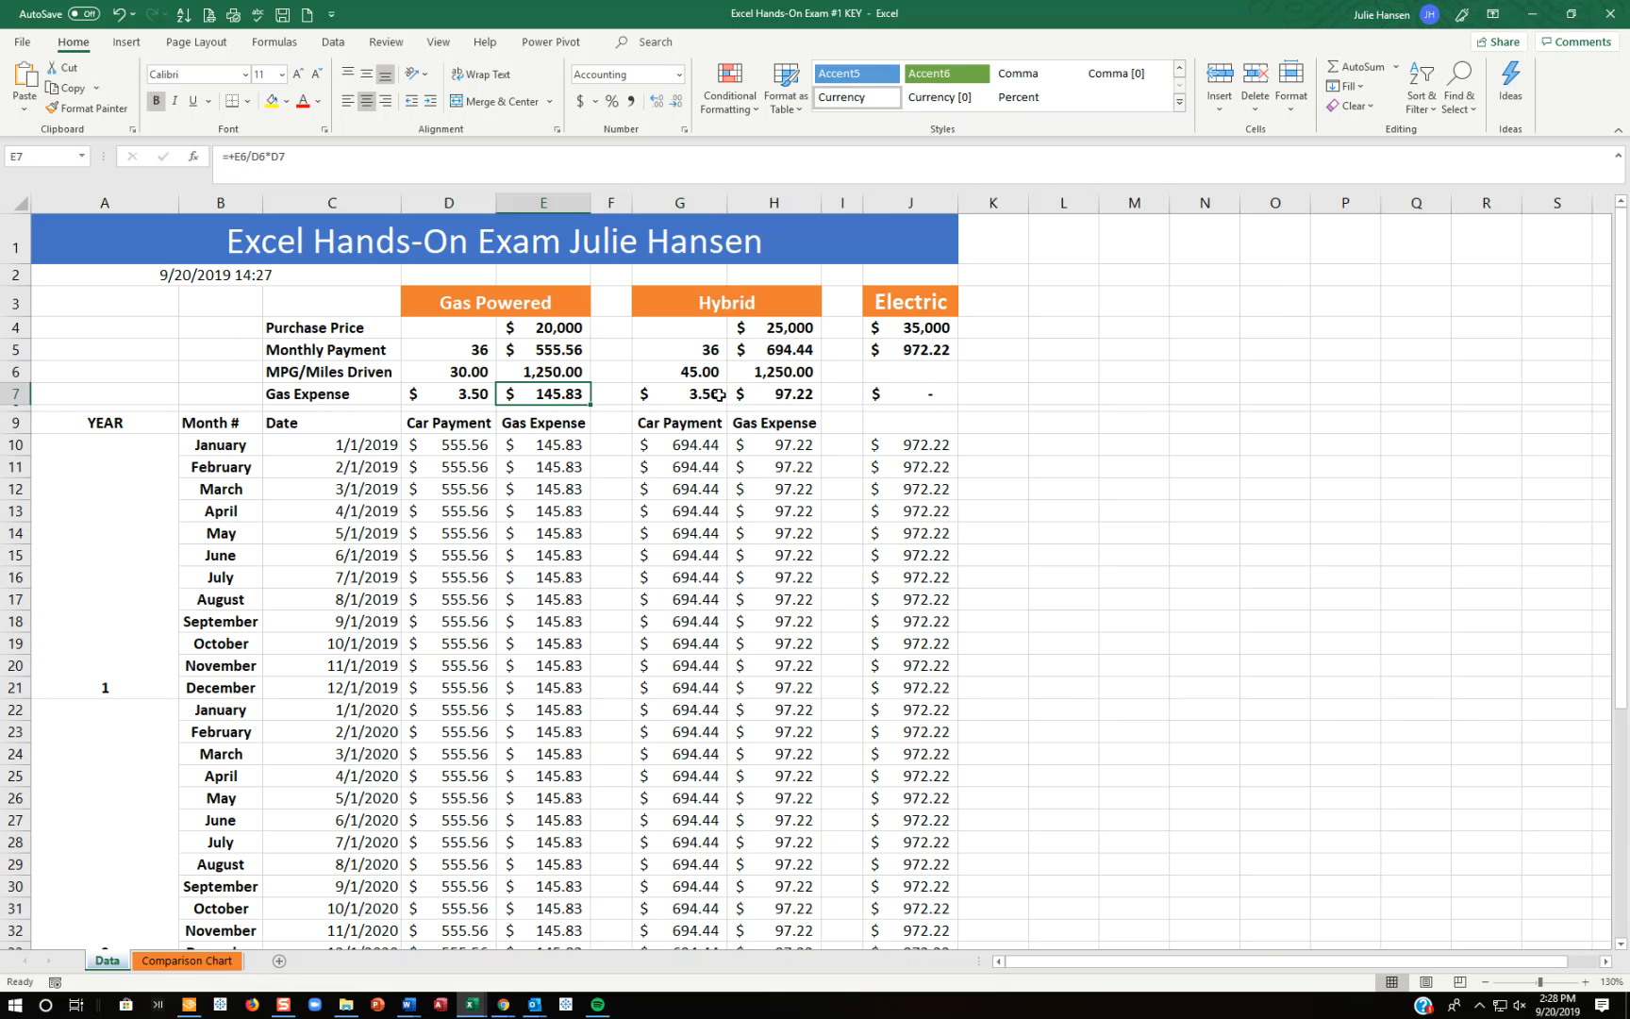
pyautogui.click(759, 394)
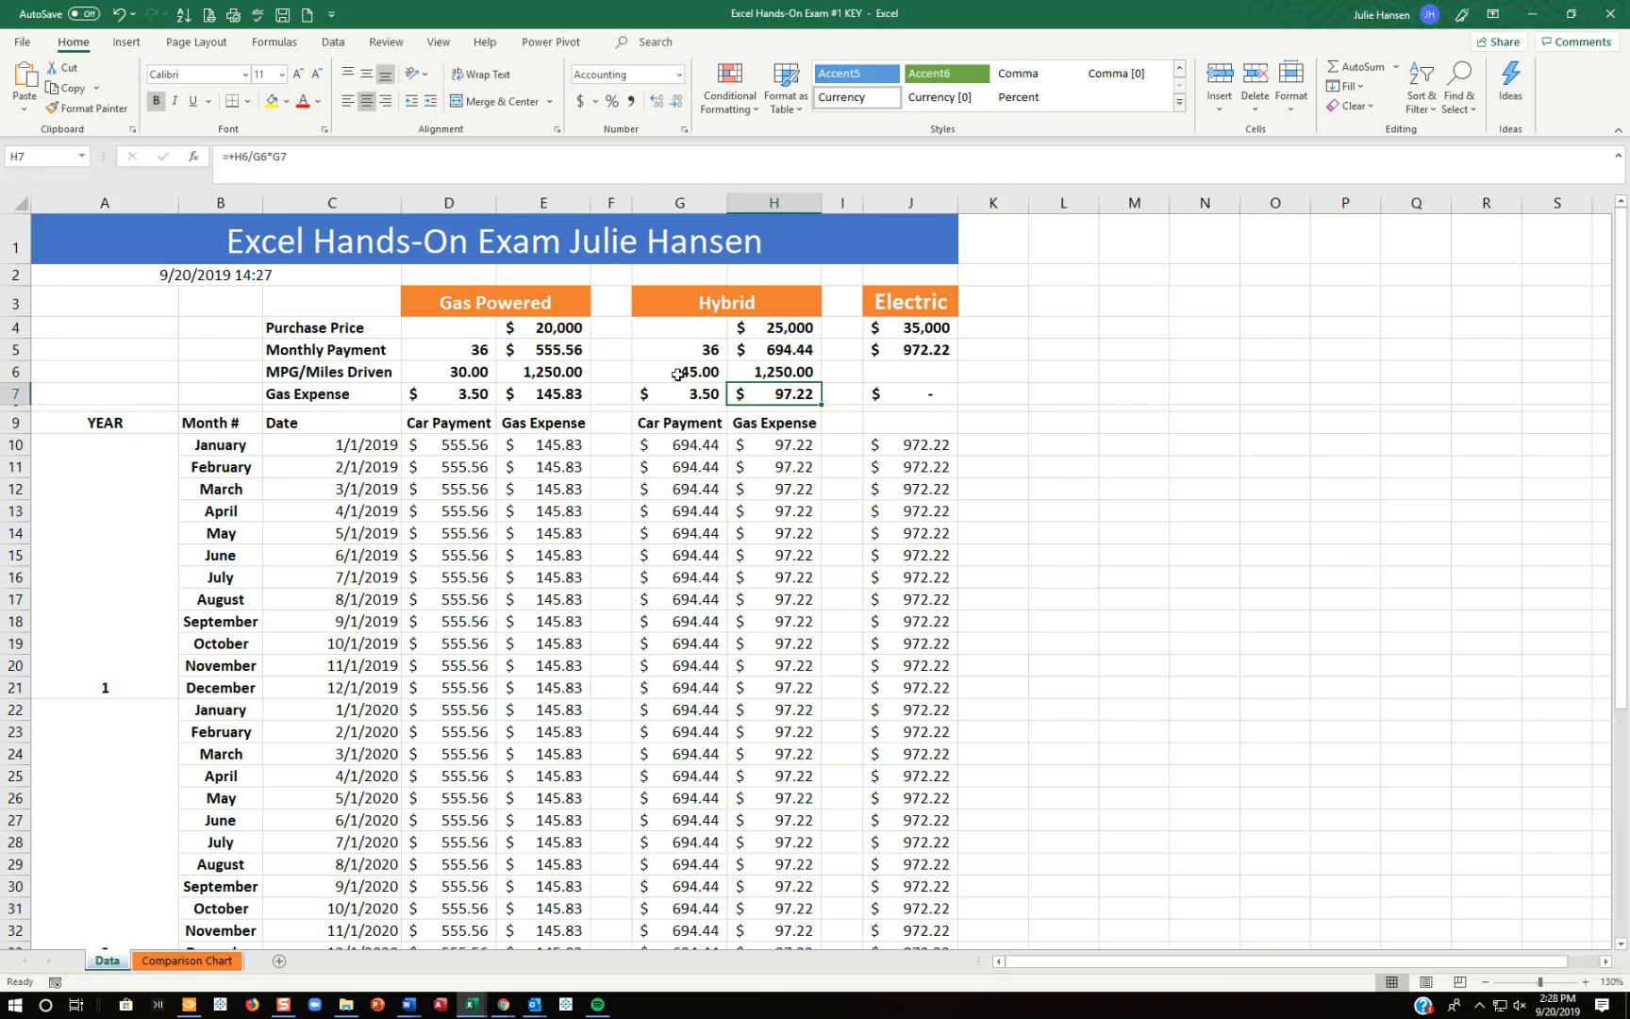
pyautogui.click(783, 444)
# Step: Check the Hybrid three-year total formulas in H46 and G46 and the total price of car in G47
pyautogui.scroll(-3, 789, 517)
pyautogui.scroll(-6, 788, 517)
pyautogui.click(782, 622)
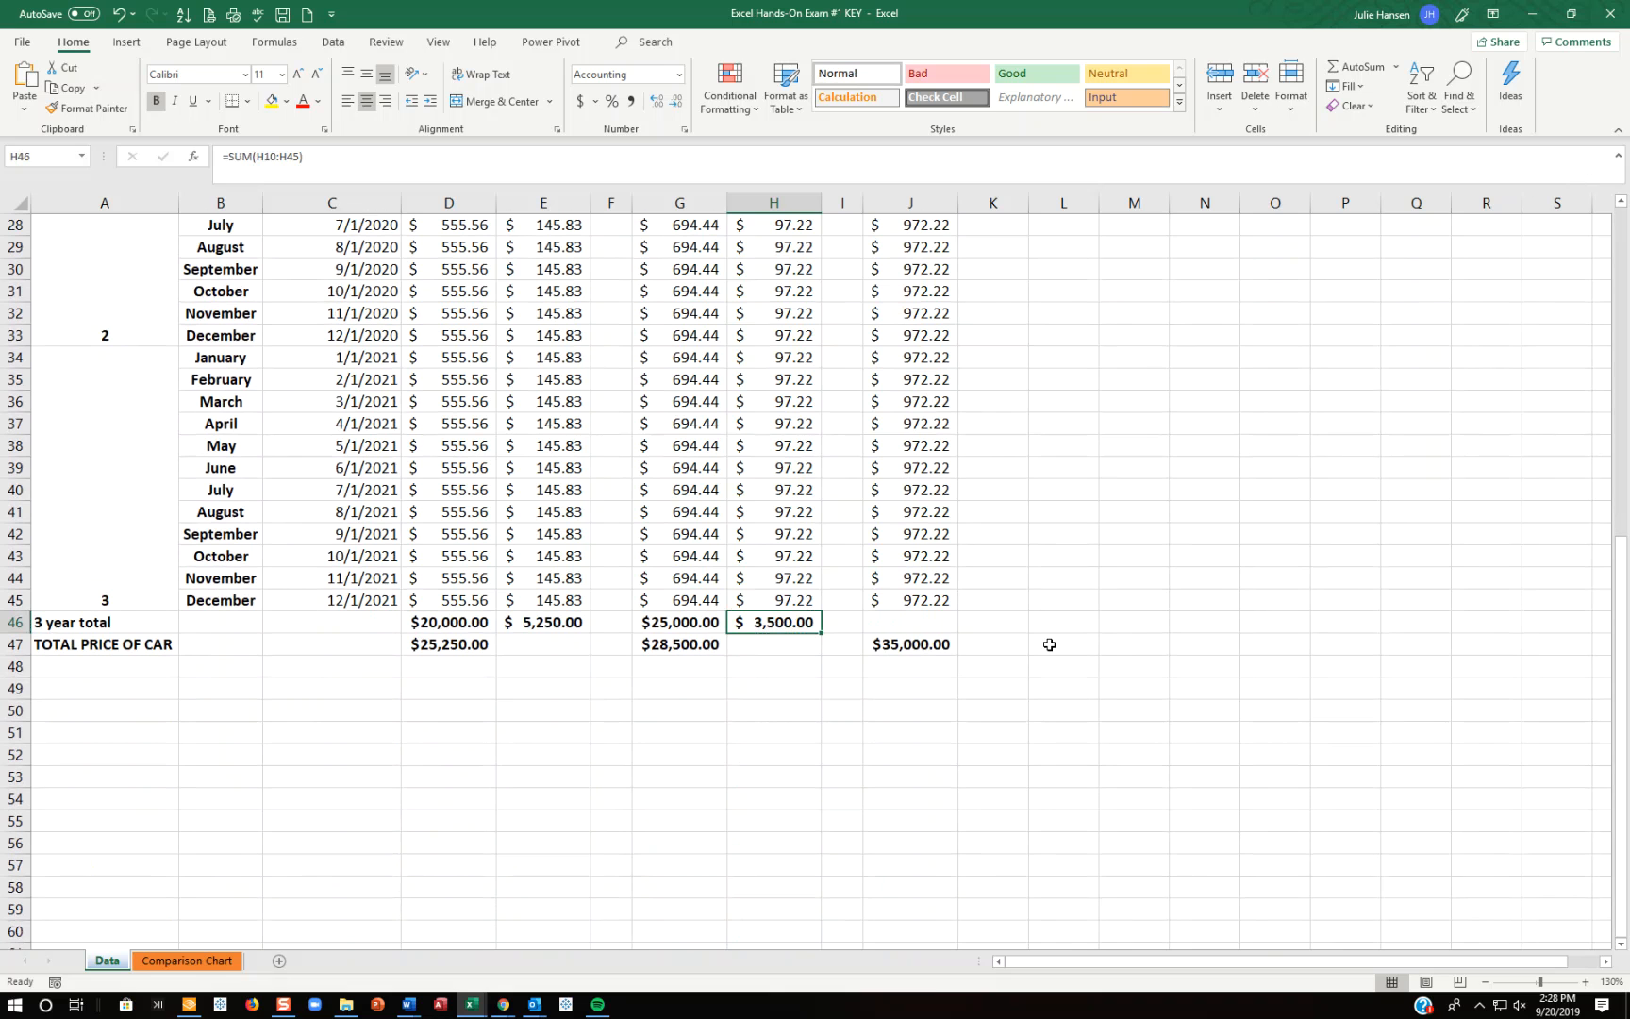
pyautogui.click(658, 625)
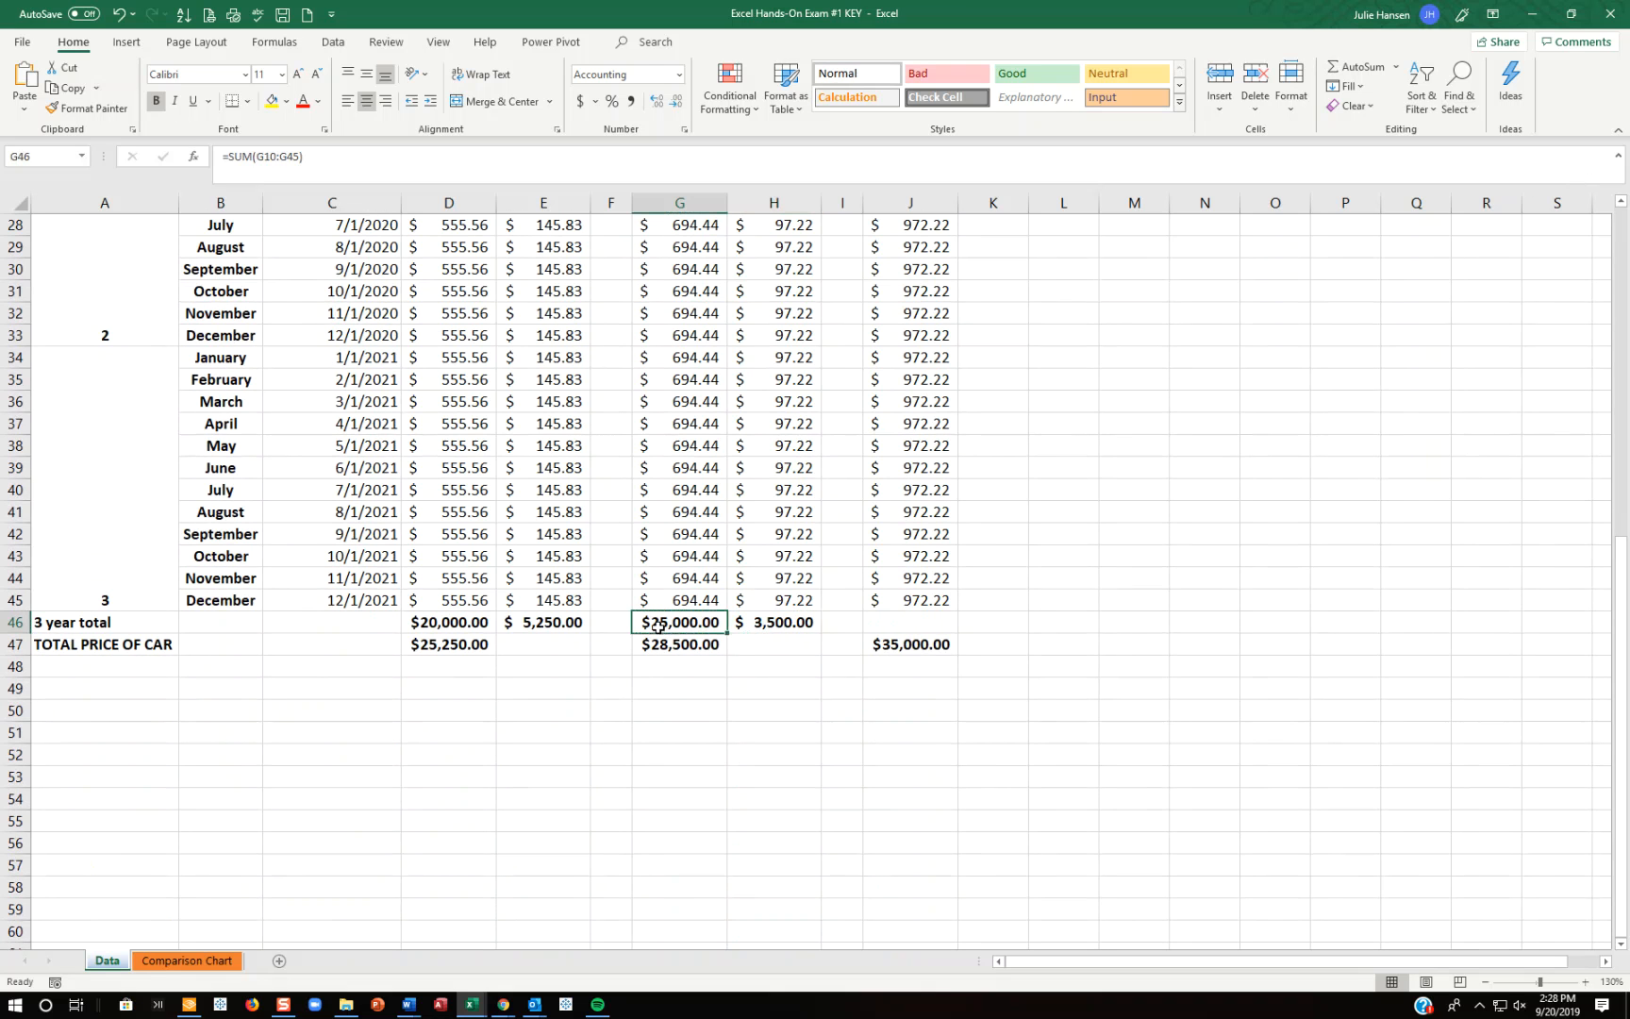
pyautogui.click(675, 647)
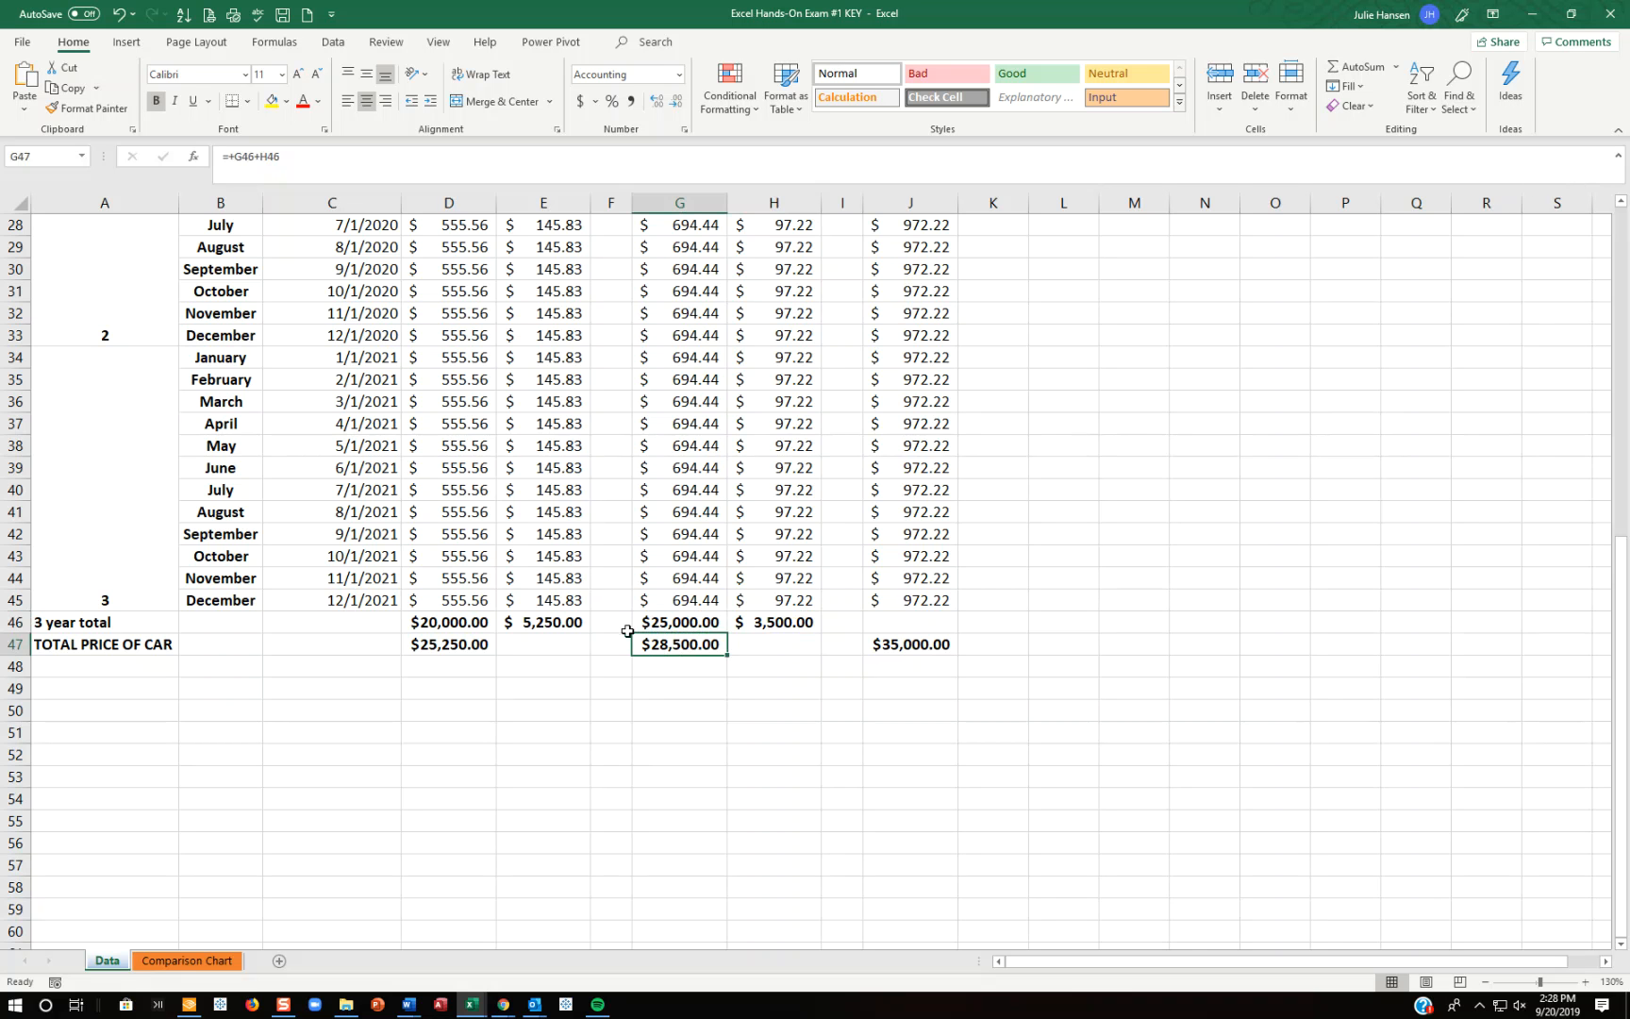
# Step: Examine the Electric purchase price in J4, monthly payment formula in J5, gas expense in J7 and January payment formula in J10
pyautogui.scroll(9, 850, 600)
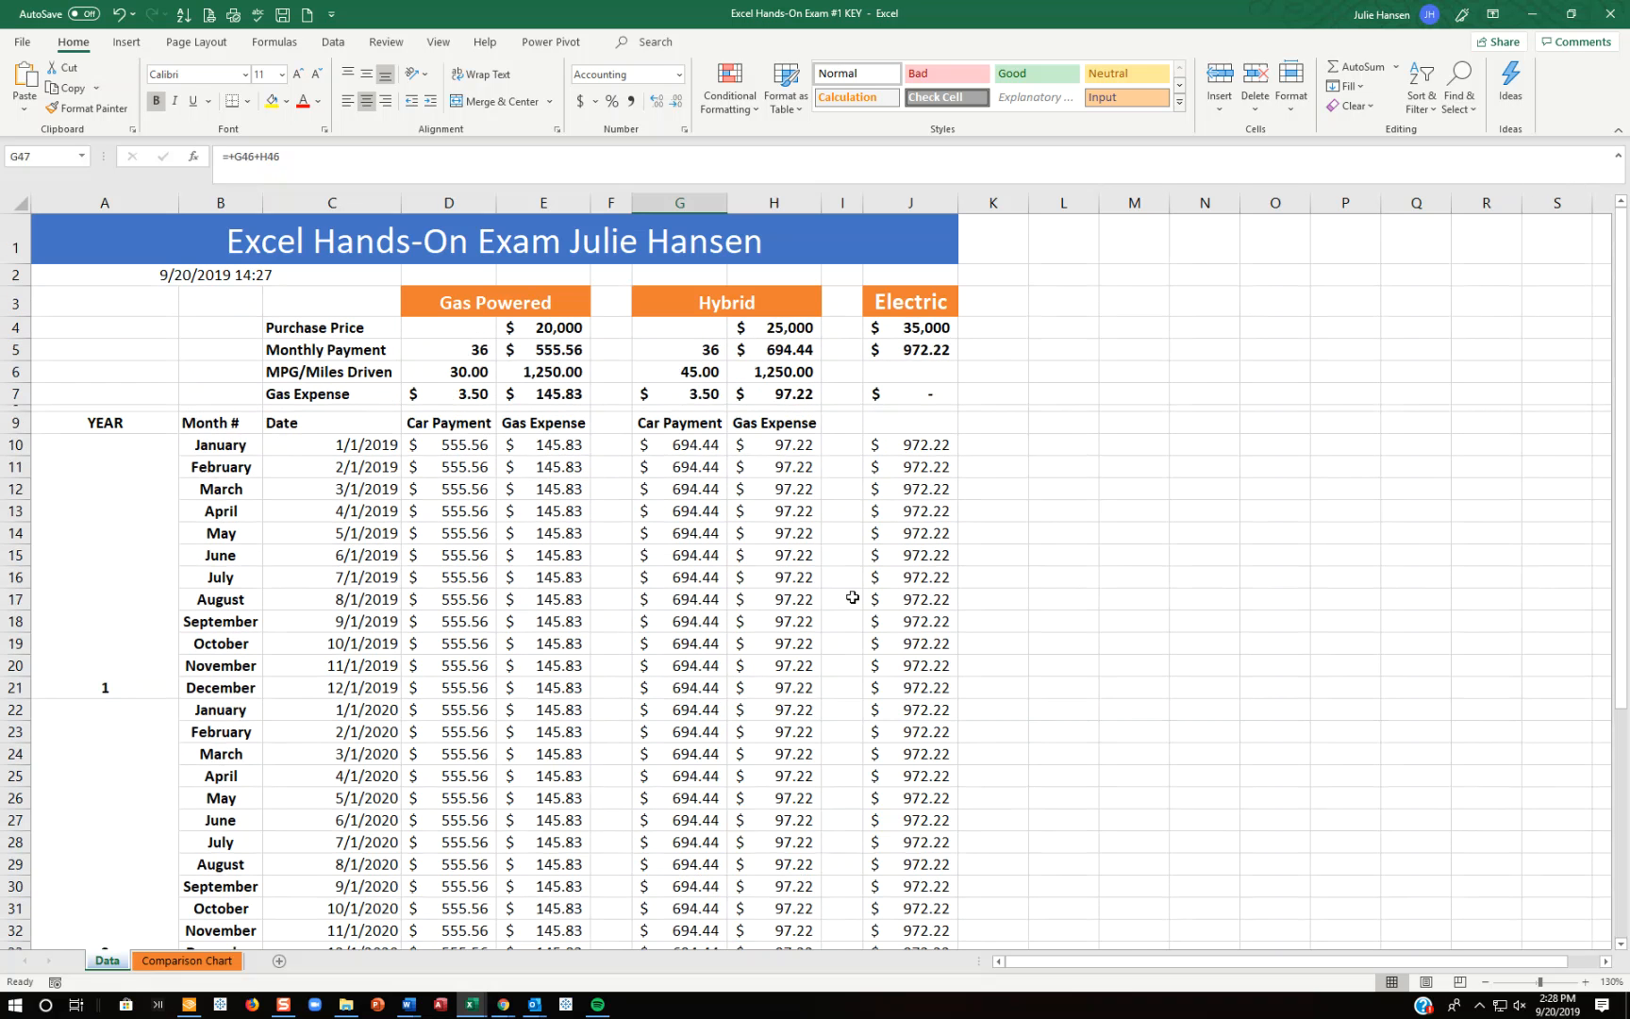
pyautogui.click(928, 332)
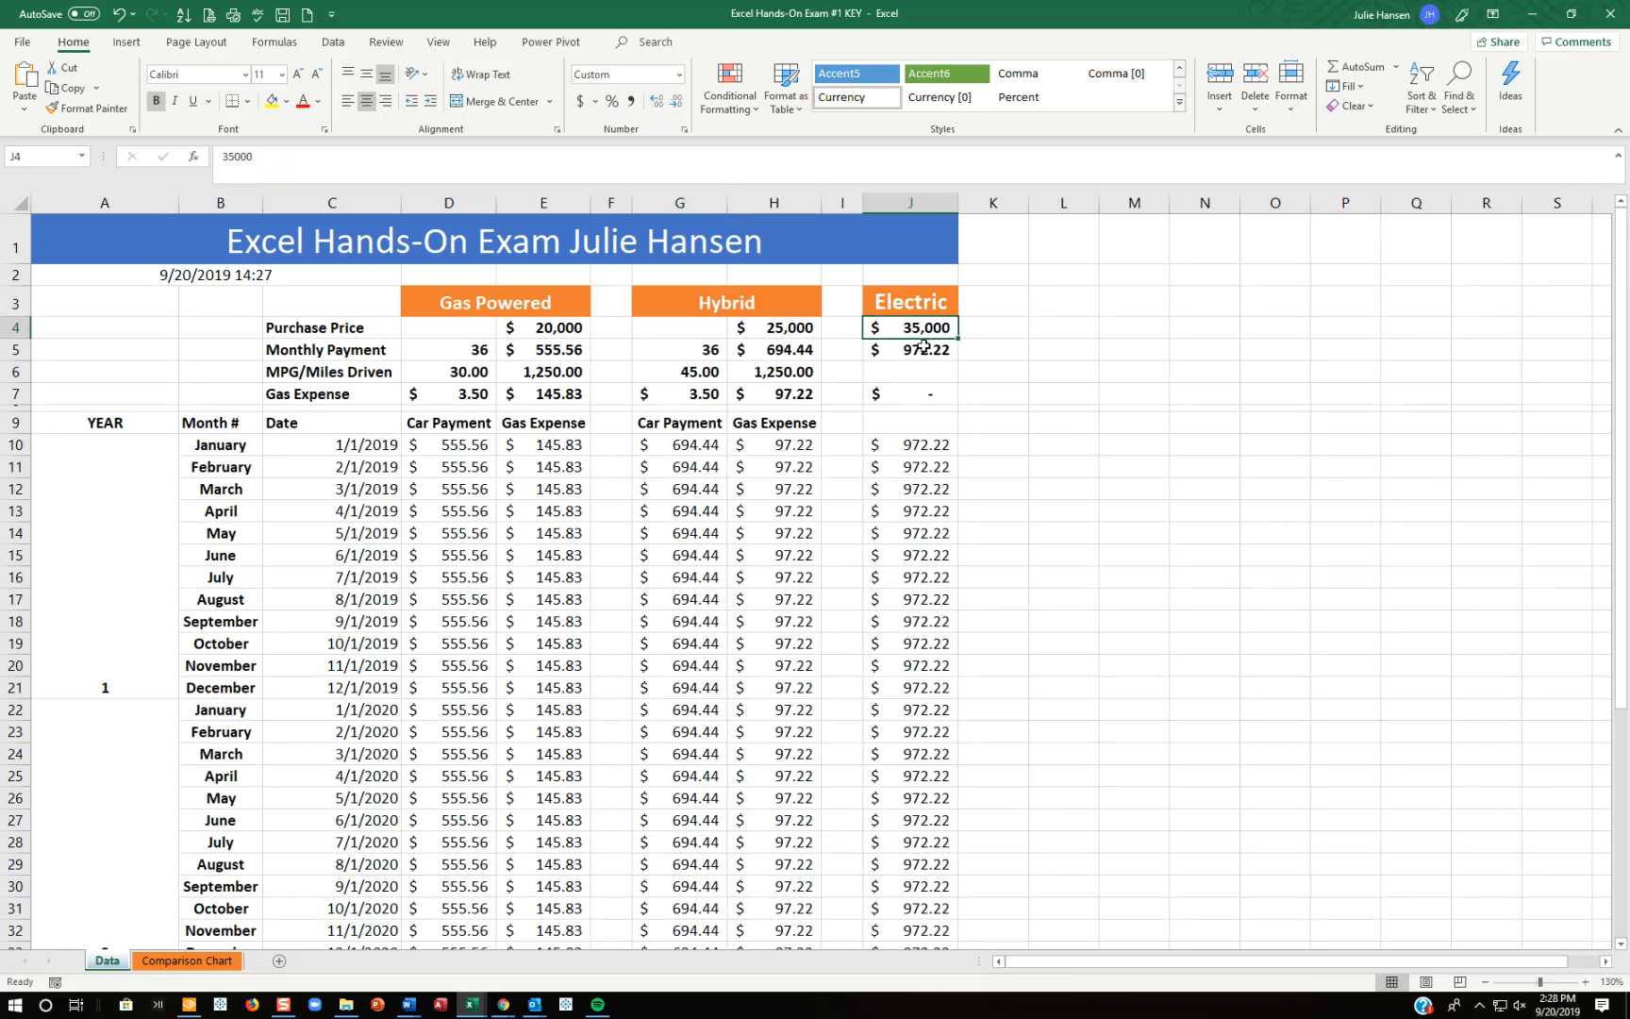
pyautogui.click(913, 377)
pyautogui.click(913, 396)
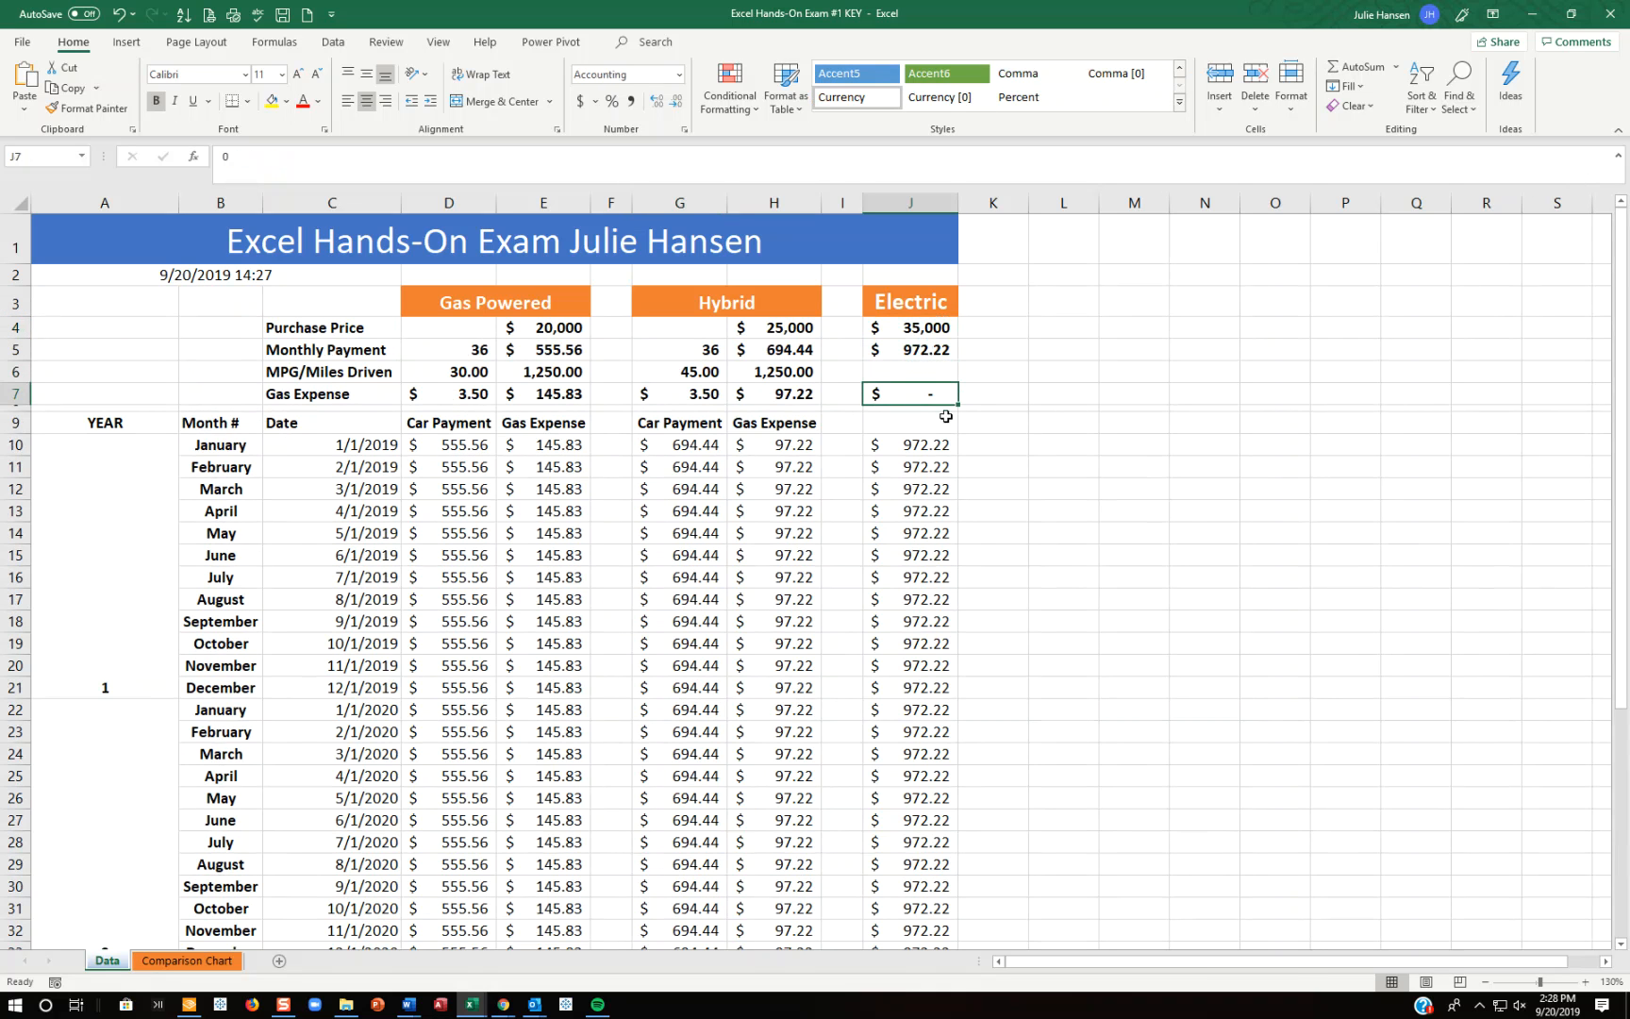
pyautogui.click(928, 450)
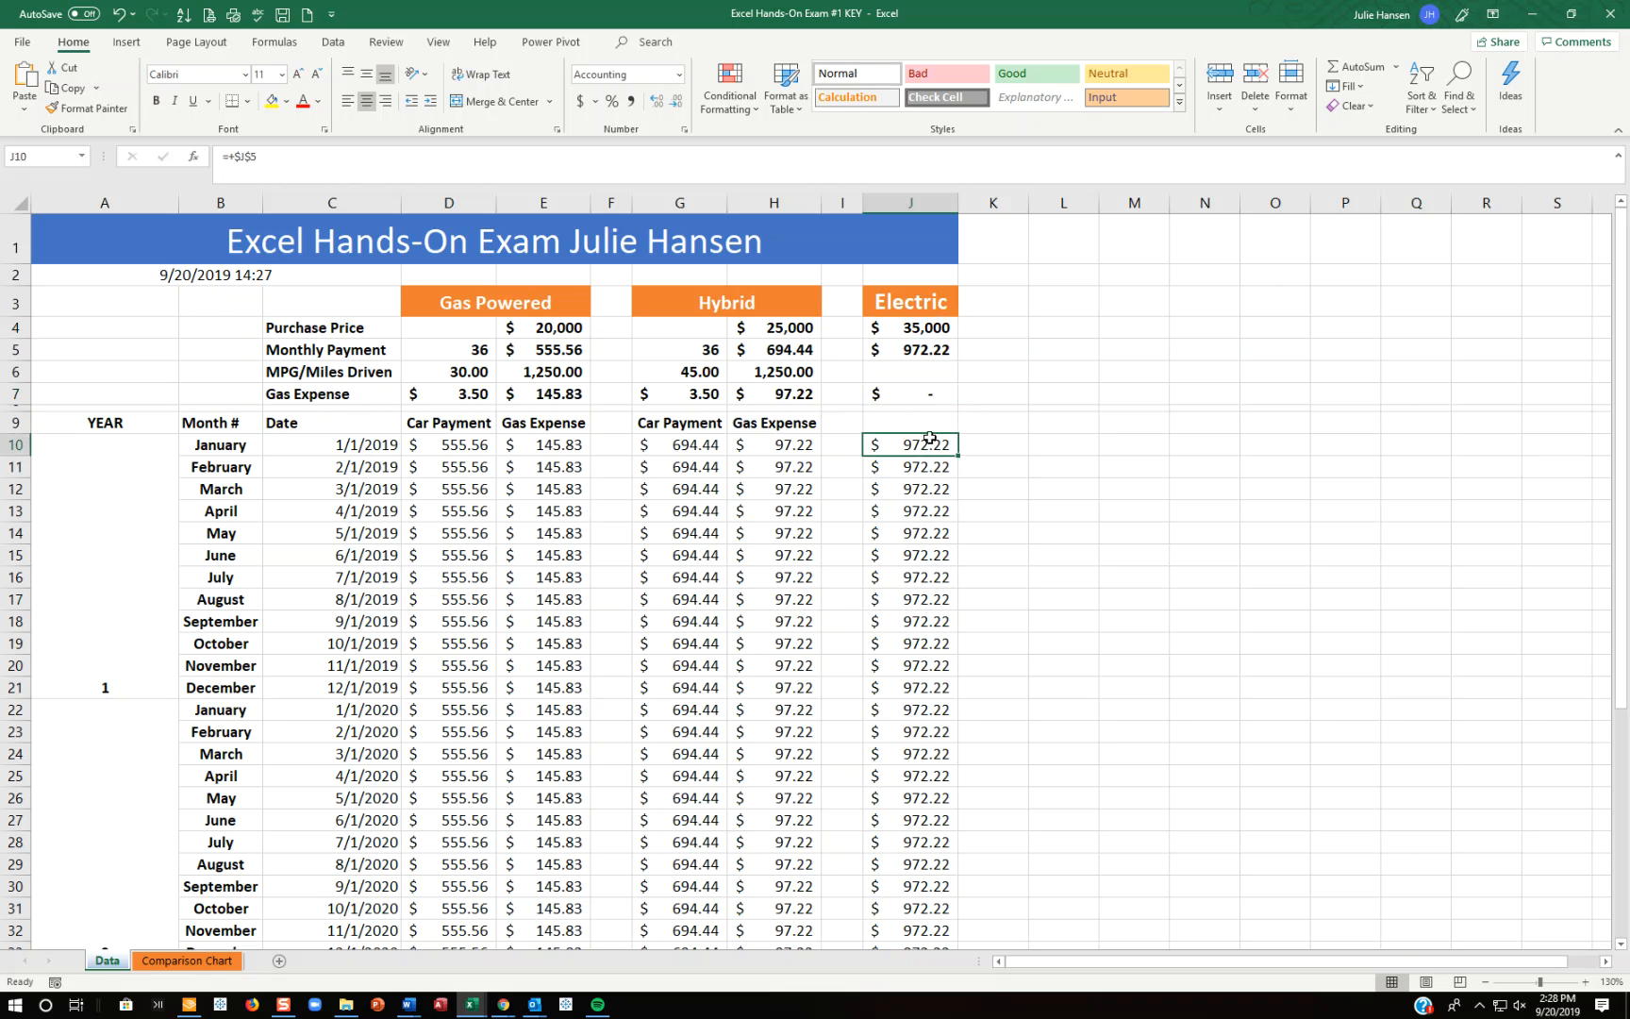
pyautogui.click(934, 326)
pyautogui.click(928, 352)
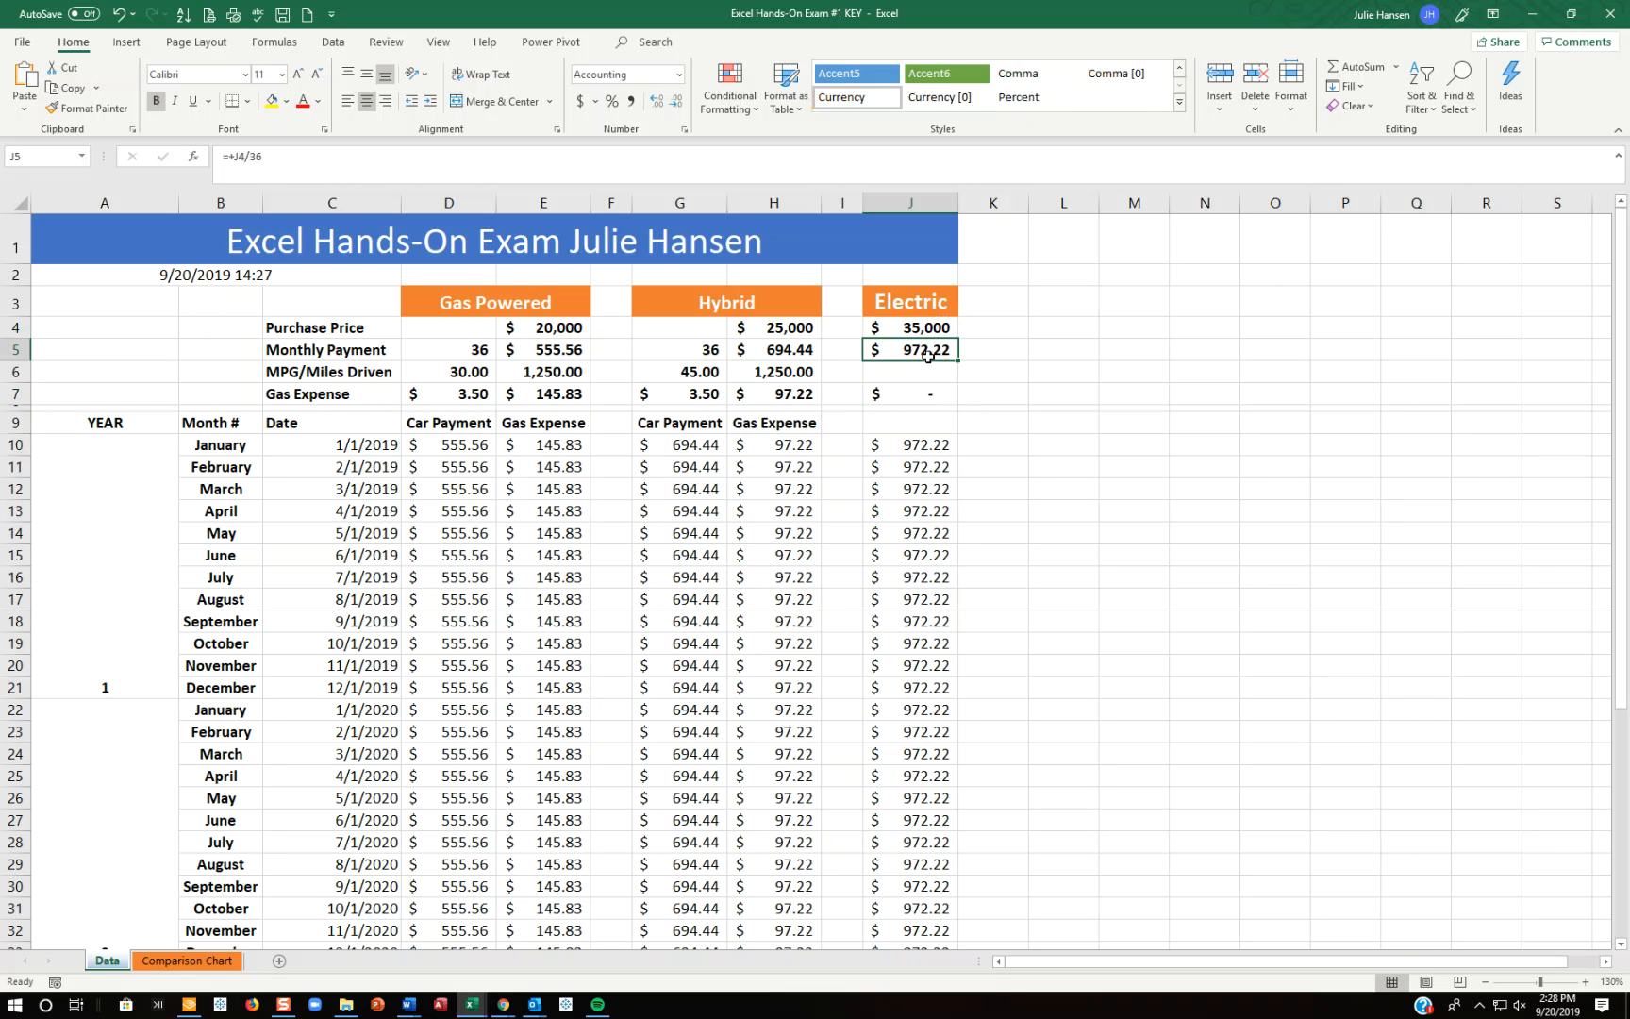
pyautogui.click(931, 444)
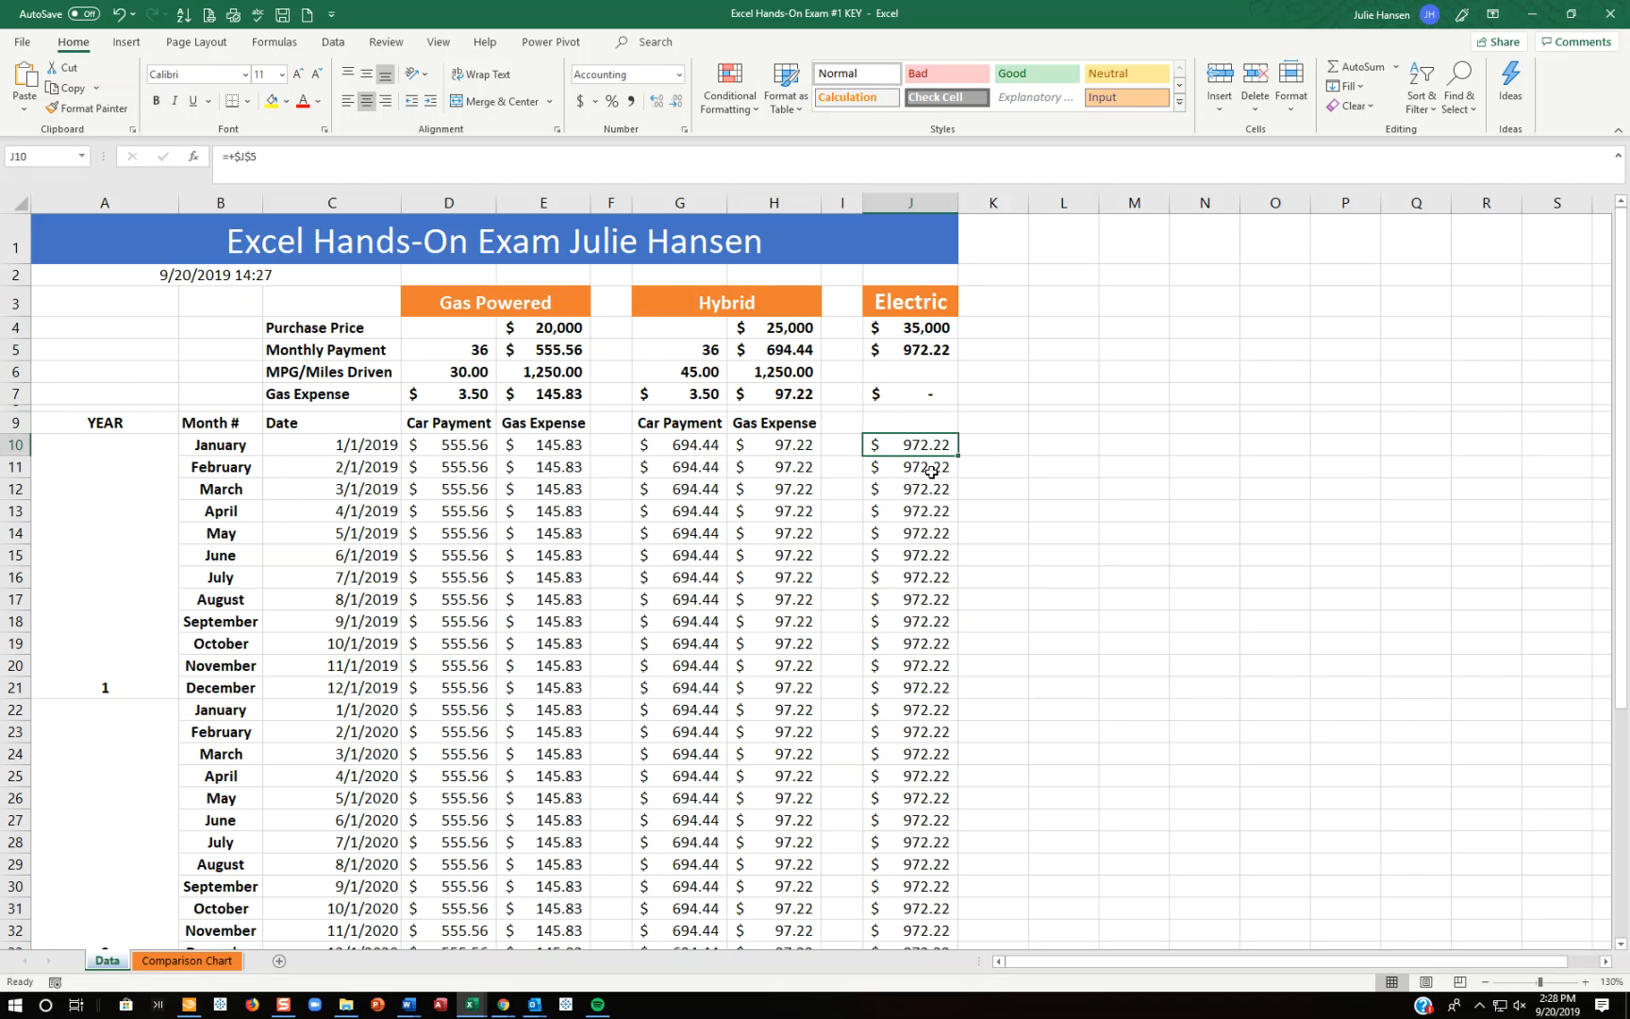
# Step: Check the Electric total formula in J47 and compare it with the Gas Powered and Hybrid totals in D47 and G47
pyautogui.scroll(-1, 931, 472)
pyautogui.scroll(-6, 931, 471)
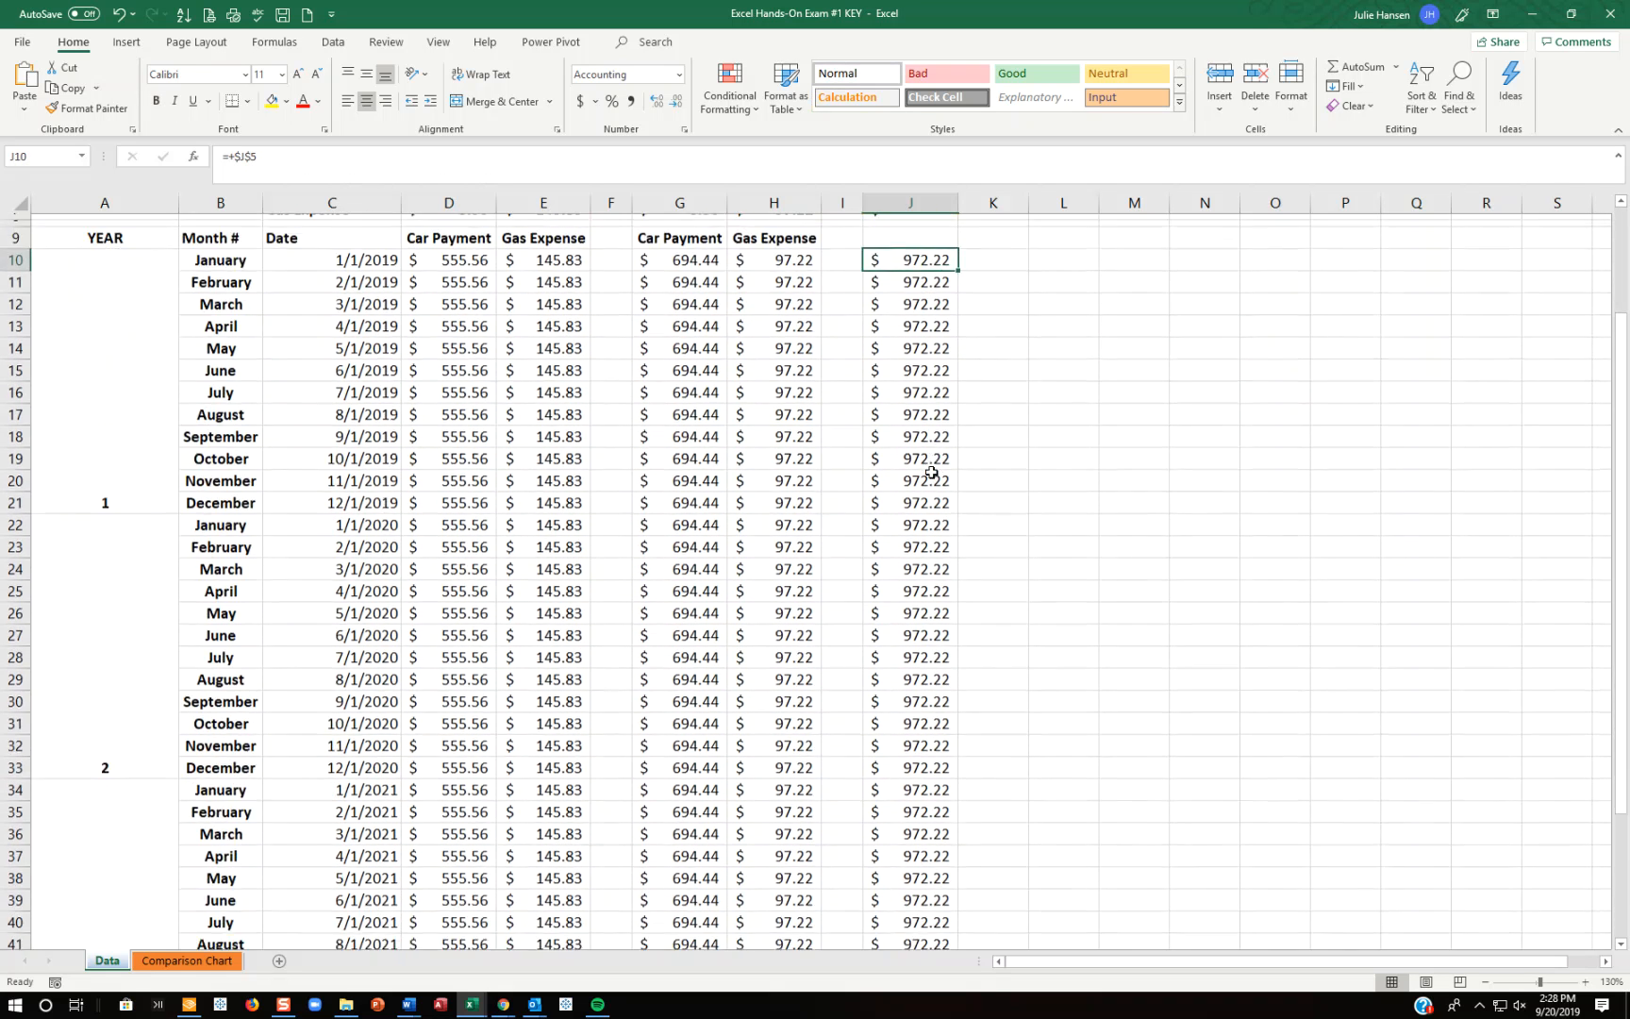
pyautogui.click(947, 774)
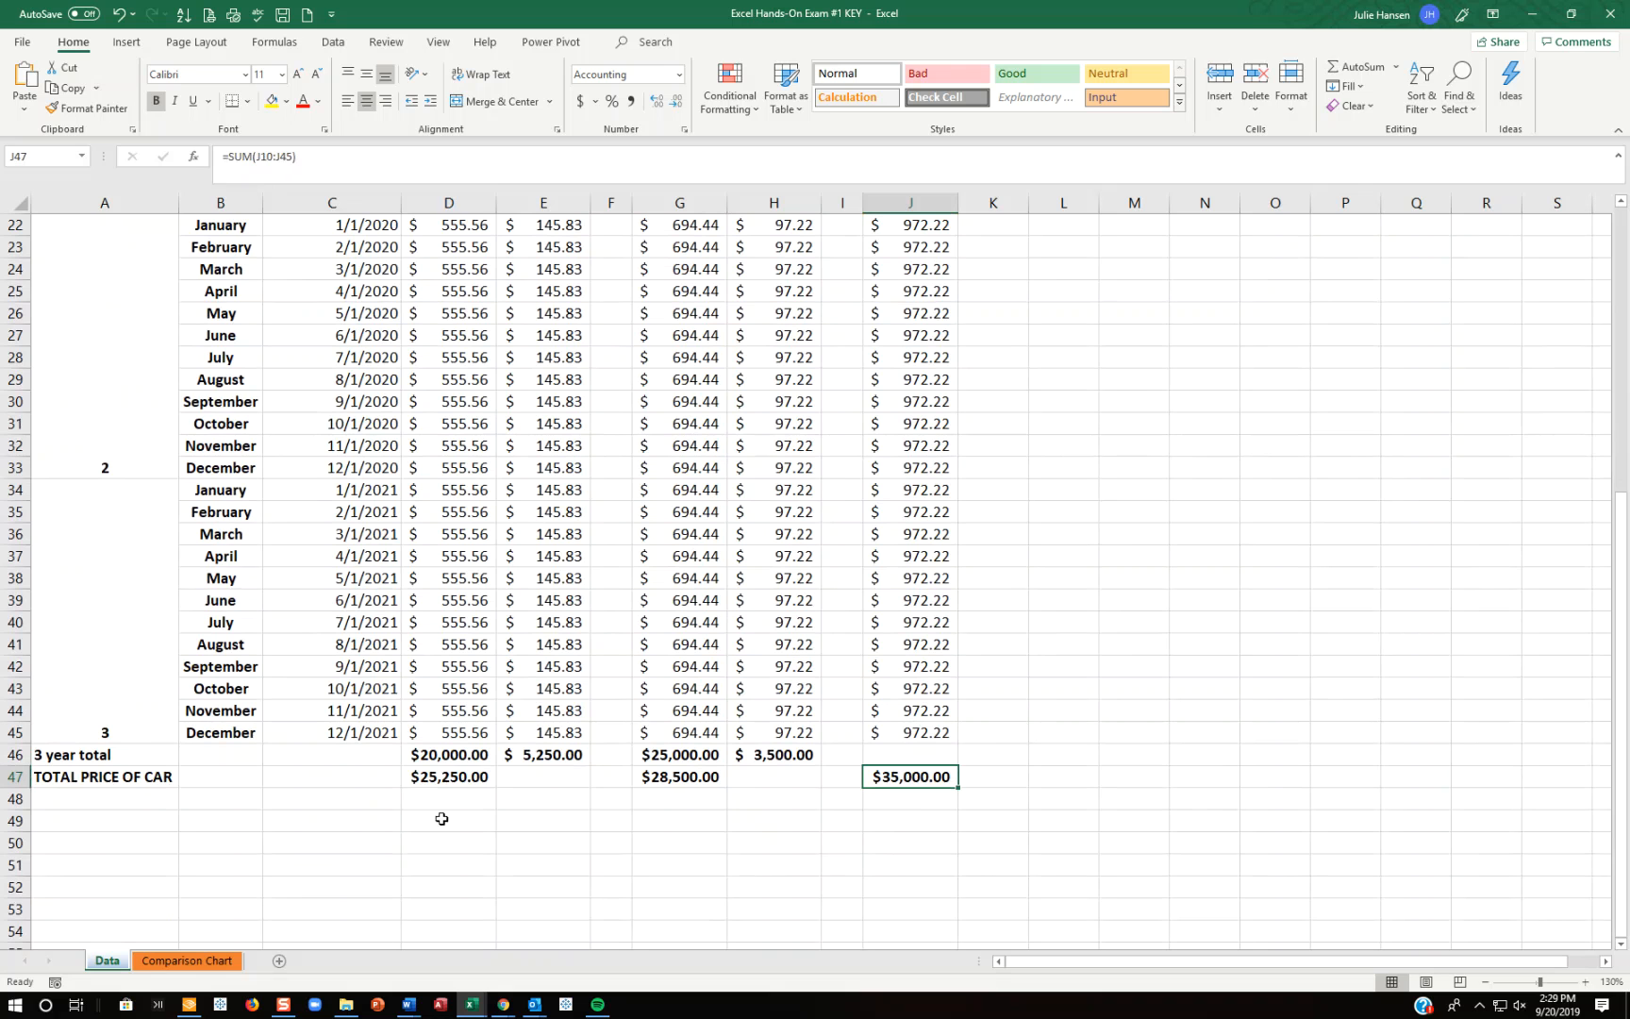
pyautogui.click(450, 773)
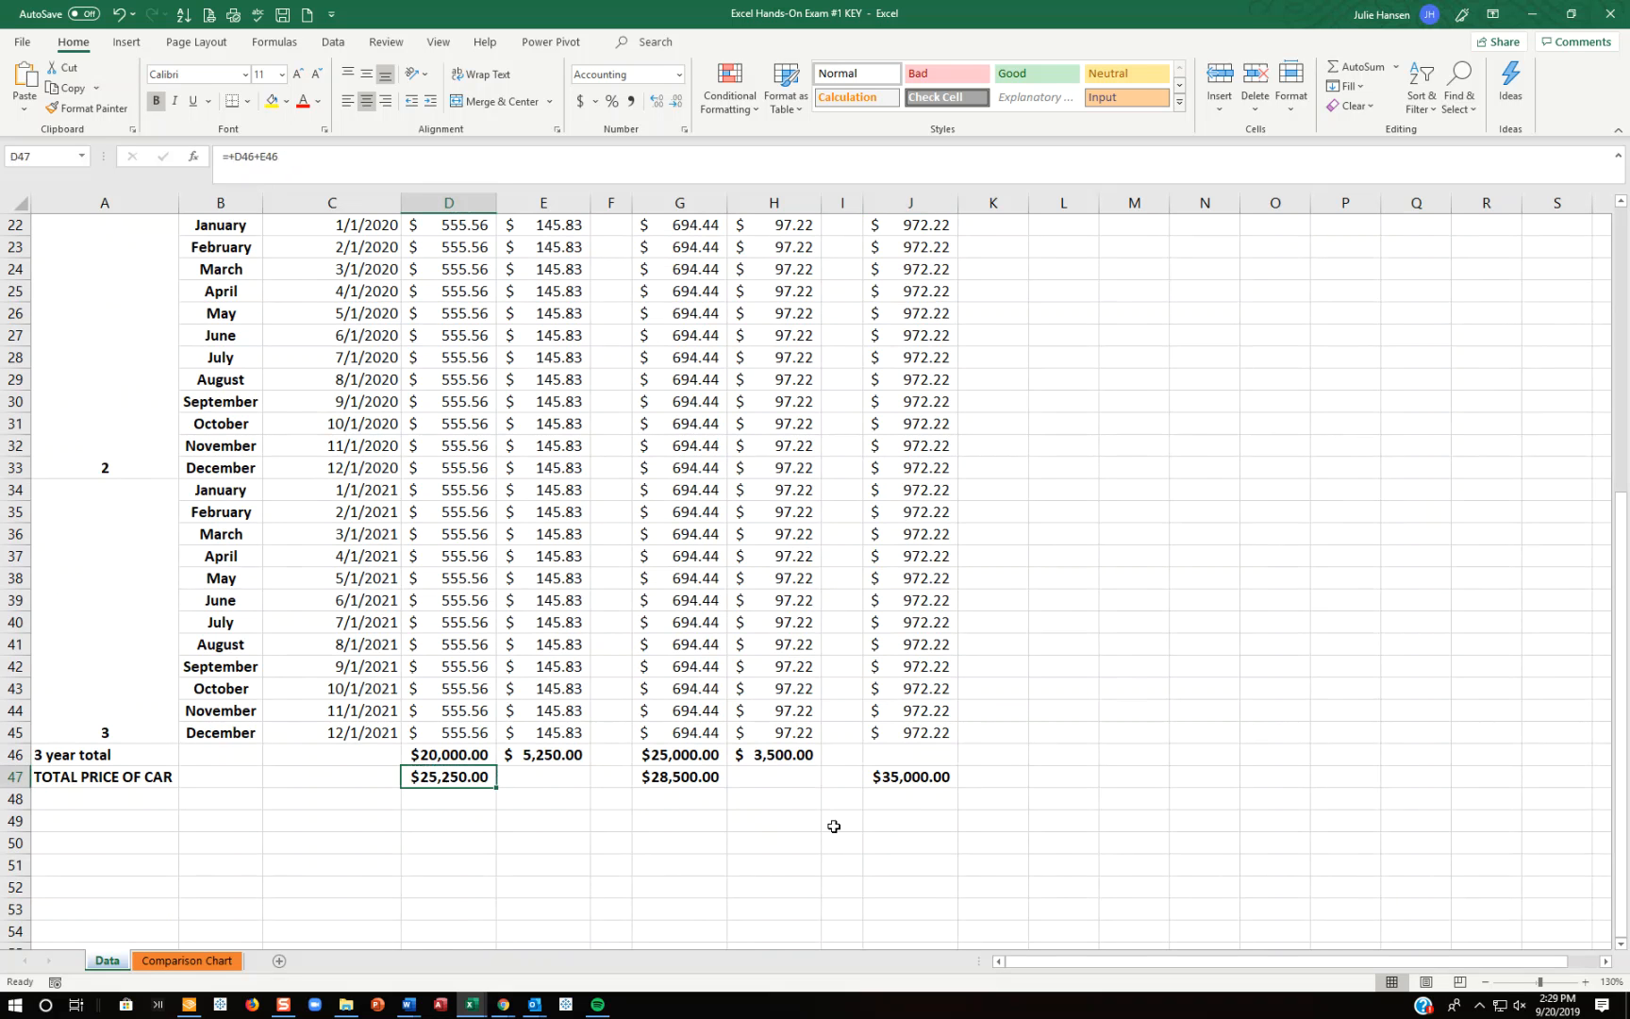
pyautogui.click(687, 779)
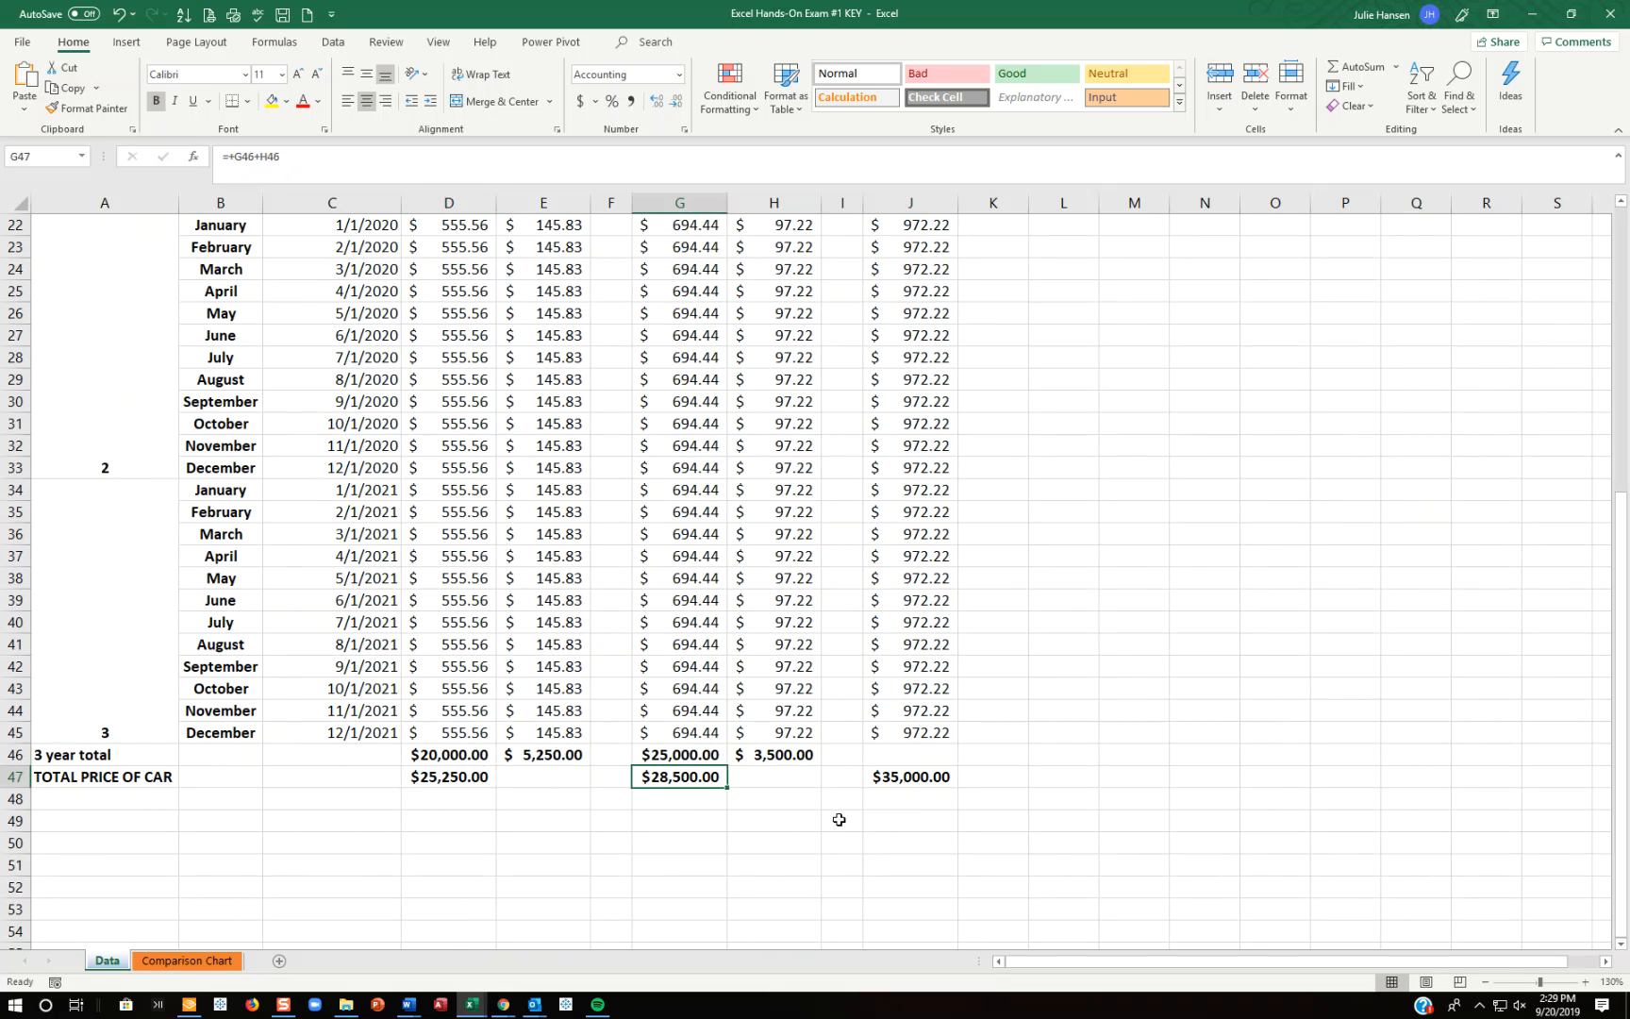
pyautogui.click(906, 779)
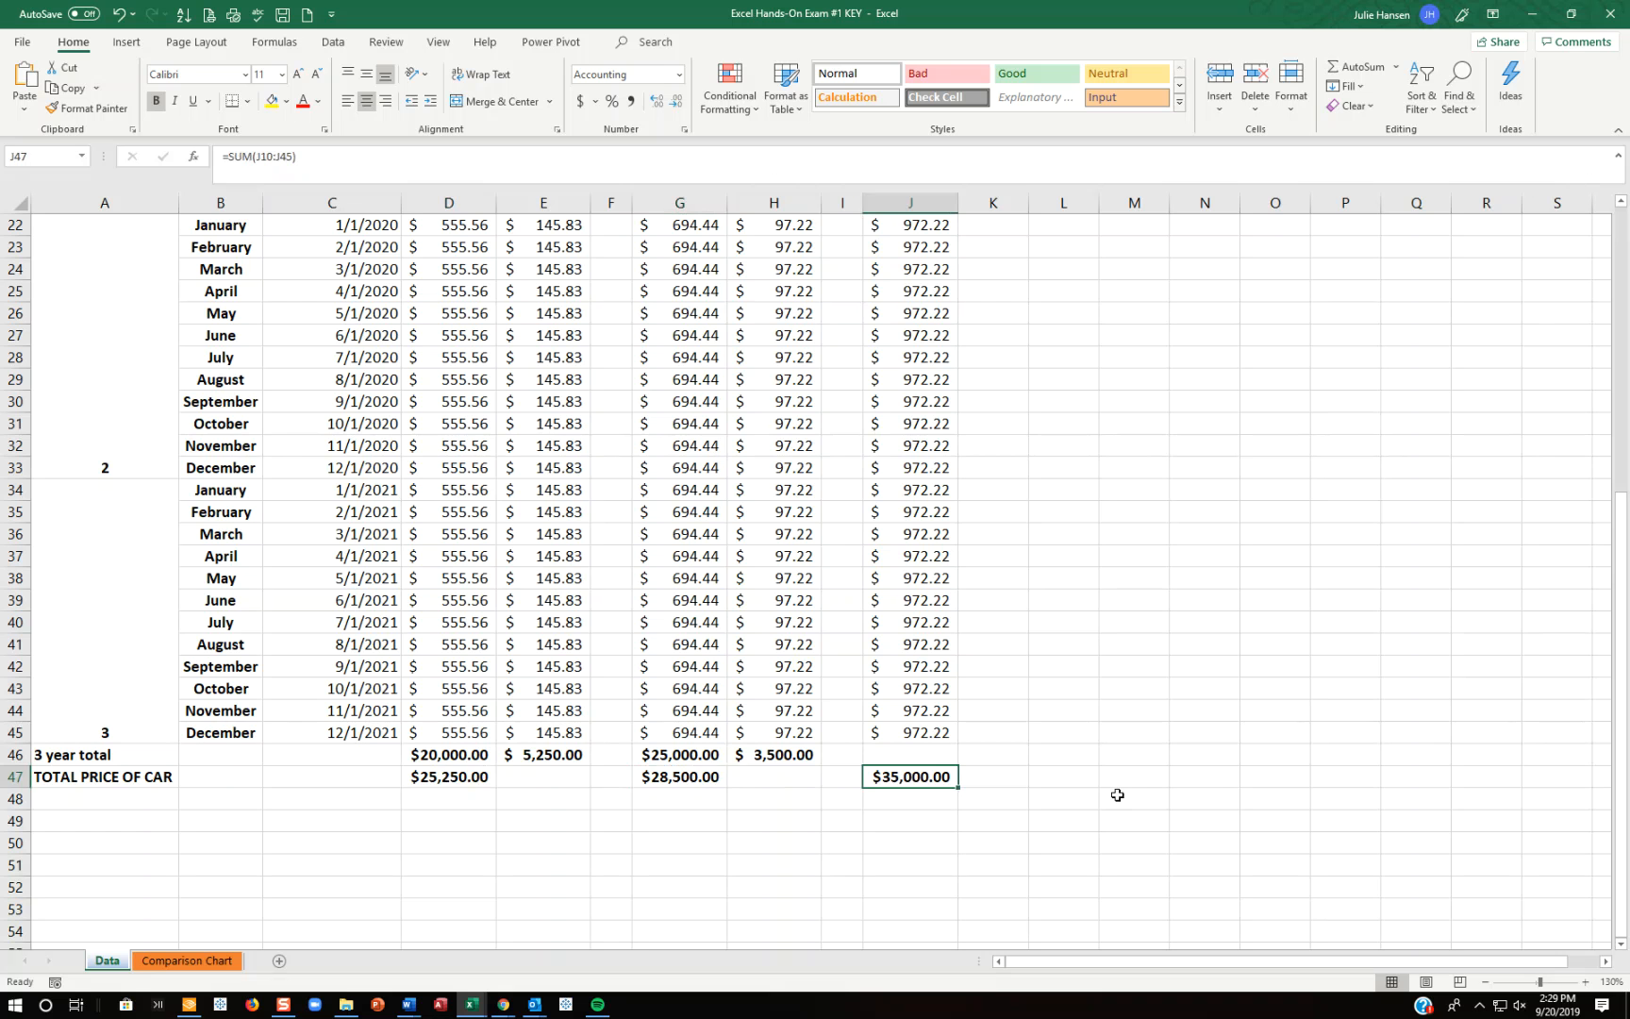
# Step: Open the Comparison Chart sheet to view the total price of car chart
pyautogui.scroll(7, 749, 557)
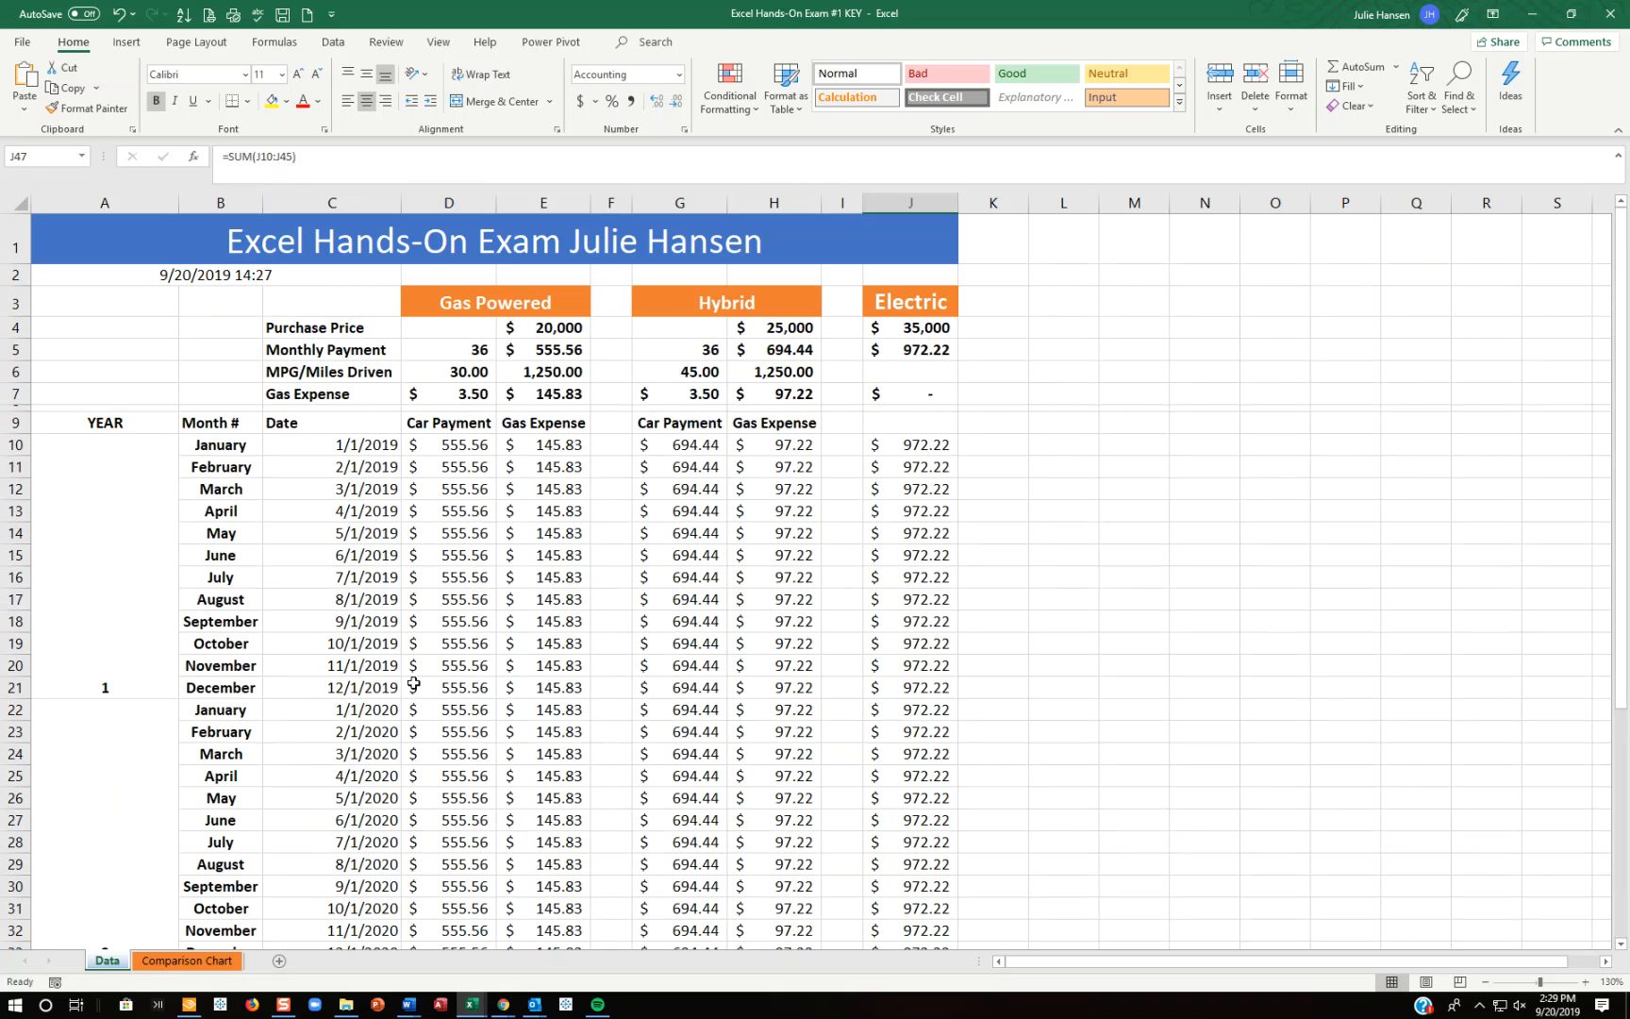
pyautogui.click(193, 961)
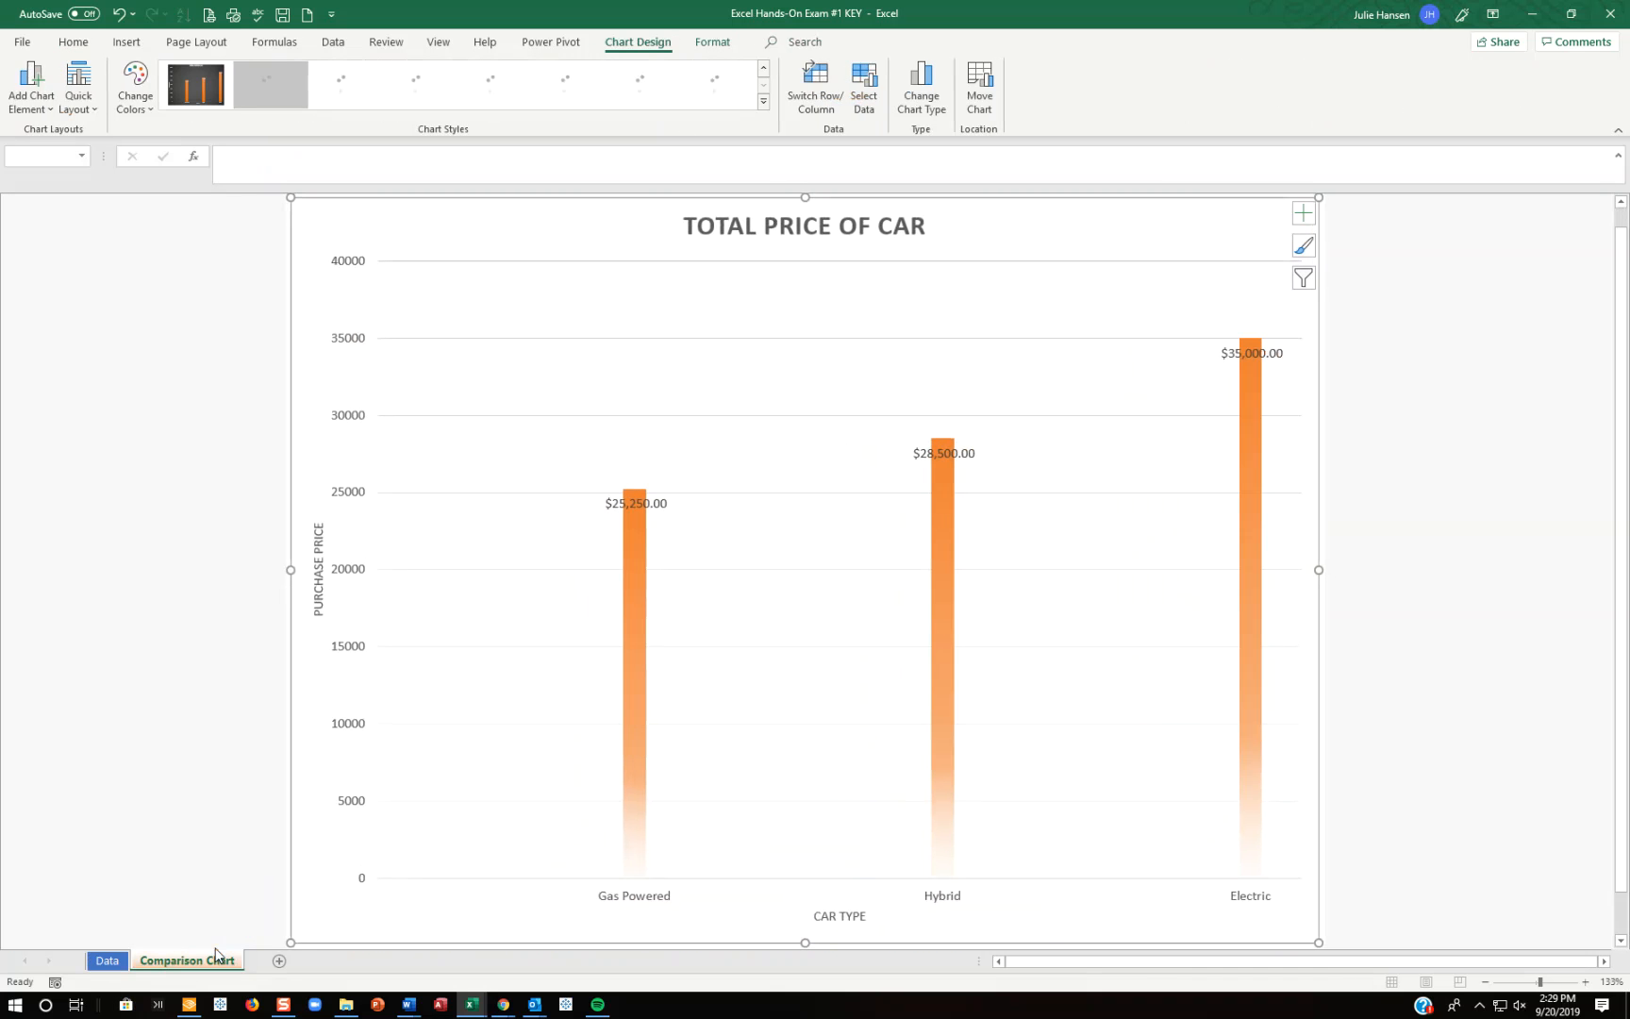